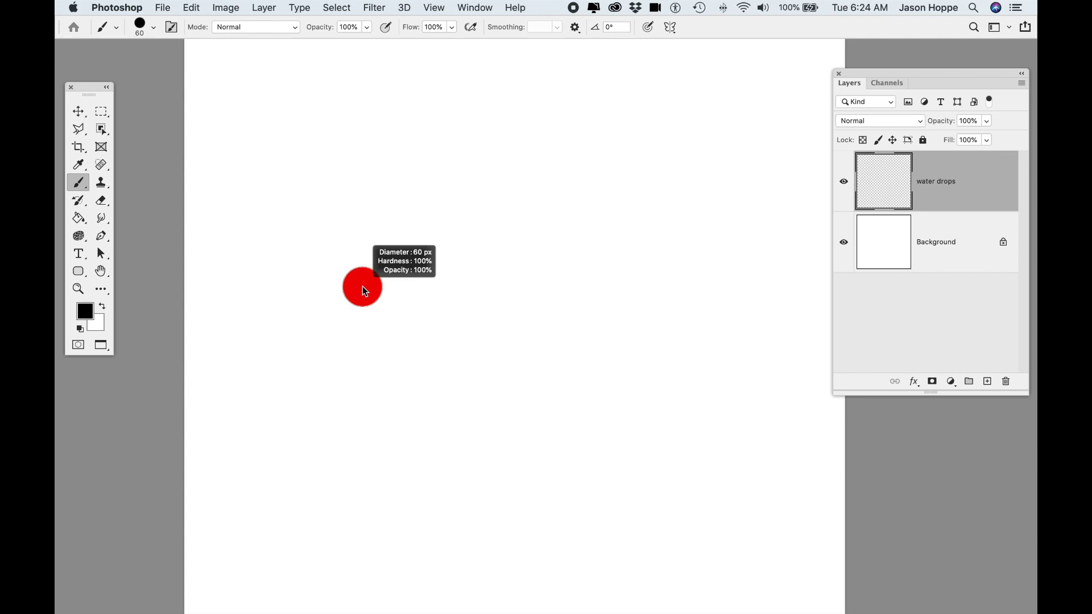
Paint six scattered black dots on the water drops layer with a hard 60 px brush
{"action": "left_click_drag", "start_coordinate": [363, 287], "coordinate": [367, 281]}
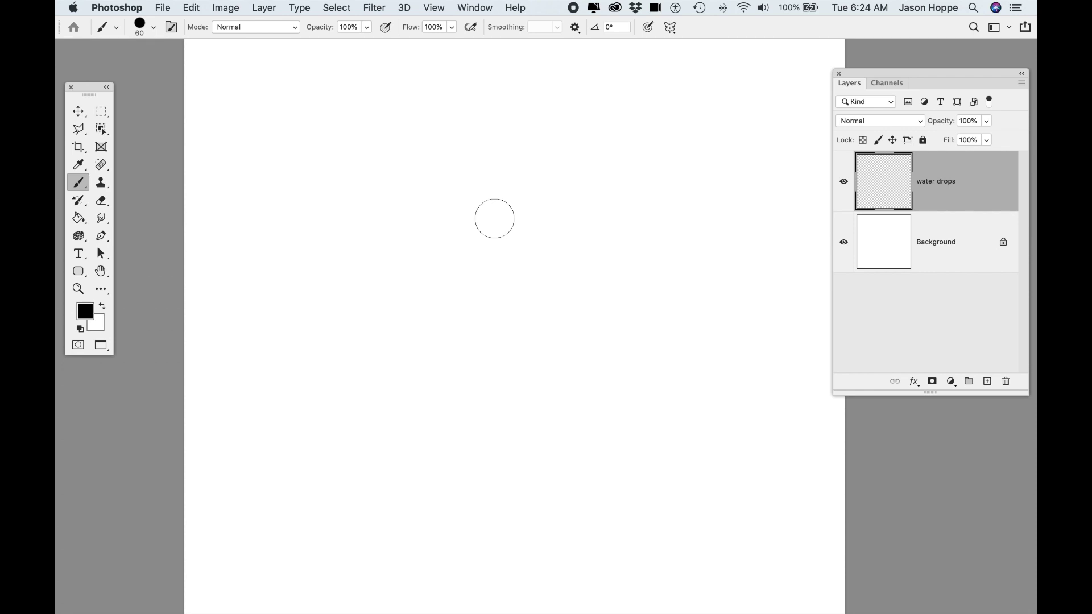
{"action": "left_click", "coordinate": [325, 186]}
{"action": "left_click", "coordinate": [408, 414]}
{"action": "left_click", "coordinate": [737, 371]}
{"action": "left_click", "coordinate": [617, 238]}
{"action": "left_click", "coordinate": [576, 198]}
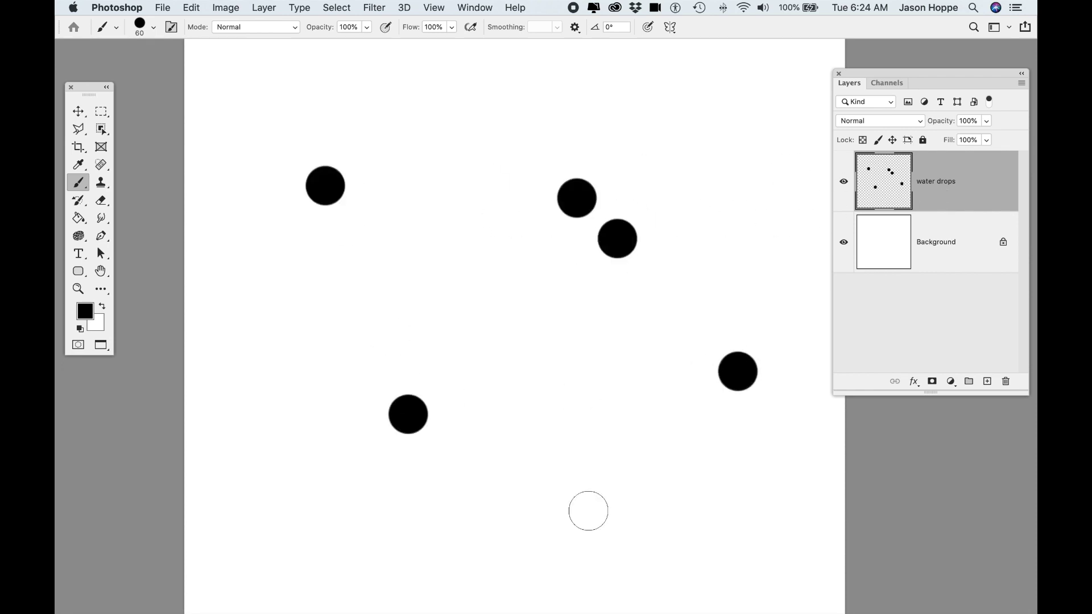
{"action": "left_click", "coordinate": [588, 510]}
Reduce the brush size and paint eight smaller black drops scattered between the large dots
{"action": "key", "text": "bracketleft"}
{"action": "key", "text": "bracketleft"}
{"action": "key", "text": "bracketleft"}
{"action": "left_click", "coordinate": [425, 298]}
{"action": "left_click", "coordinate": [331, 385]}
{"action": "left_click", "coordinate": [288, 542]}
{"action": "left_click", "coordinate": [470, 552]}
{"action": "left_click", "coordinate": [504, 432]}
{"action": "left_click", "coordinate": [547, 397]}
{"action": "left_click_drag", "start_coordinate": [494, 244], "coordinate": [488, 242]}
{"action": "left_click", "coordinate": [271, 244]}
Shrink the brush further and scatter eight tiny drops and short strokes across the canvas
{"action": "key", "text": "bracketleft"}
{"action": "key", "text": "bracketleft"}
{"action": "key", "text": "bracketleft"}
{"action": "key", "text": "bracketleft"}
{"action": "left_click", "coordinate": [475, 158]}
{"action": "left_click", "coordinate": [394, 262]}
{"action": "left_click", "coordinate": [296, 352]}
{"action": "left_click", "coordinate": [537, 340]}
{"action": "left_click_drag", "start_coordinate": [634, 391], "coordinate": [647, 406]}
{"action": "left_click", "coordinate": [695, 249]}
{"action": "left_click_drag", "start_coordinate": [721, 160], "coordinate": [717, 158]}
{"action": "left_click", "coordinate": [649, 116]}
Enlarge the brush and paint five medium dots across the upper half and middle of the canvas
{"action": "key", "text": "bracketright"}
{"action": "key", "text": "bracketright"}
{"action": "key", "text": "bracketright"}
{"action": "key", "text": "bracketright"}
{"action": "key", "text": "bracketright"}
{"action": "left_click", "coordinate": [660, 319]}
{"action": "left_click", "coordinate": [560, 320]}
{"action": "left_click", "coordinate": [445, 181]}
{"action": "left_click", "coordinate": [412, 136]}
{"action": "left_click", "coordinate": [285, 102]}
Reduce the brush size and add three small dots running diagonally from upper left to lower right of the canvas
{"action": "key", "text": "bracketleft"}
{"action": "key", "text": "bracketleft"}
{"action": "left_click", "coordinate": [400, 264]}
{"action": "left_click", "coordinate": [493, 373]}
{"action": "left_click", "coordinate": [640, 487]}
Paint two medium dots, a thick diagonal stroke and a smaller dot in the lower part of the canvas
{"action": "key", "text": "bracketright"}
{"action": "key", "text": "bracketright"}
{"action": "key", "text": "bracketright"}
{"action": "left_click", "coordinate": [714, 506]}
{"action": "left_click", "coordinate": [462, 501]}
{"action": "left_click_drag", "start_coordinate": [302, 445], "coordinate": [272, 415]}
{"action": "key", "text": "bracketleft"}
{"action": "left_click", "coordinate": [333, 483]}
Enlarge the brush to 45 px and add one dot left of centre and one near the canvas's upper edge
{"action": "key", "text": "bracketright"}
{"action": "key", "text": "bracketright"}
{"action": "key", "text": "bracketright"}
{"action": "left_click", "coordinate": [346, 288]}
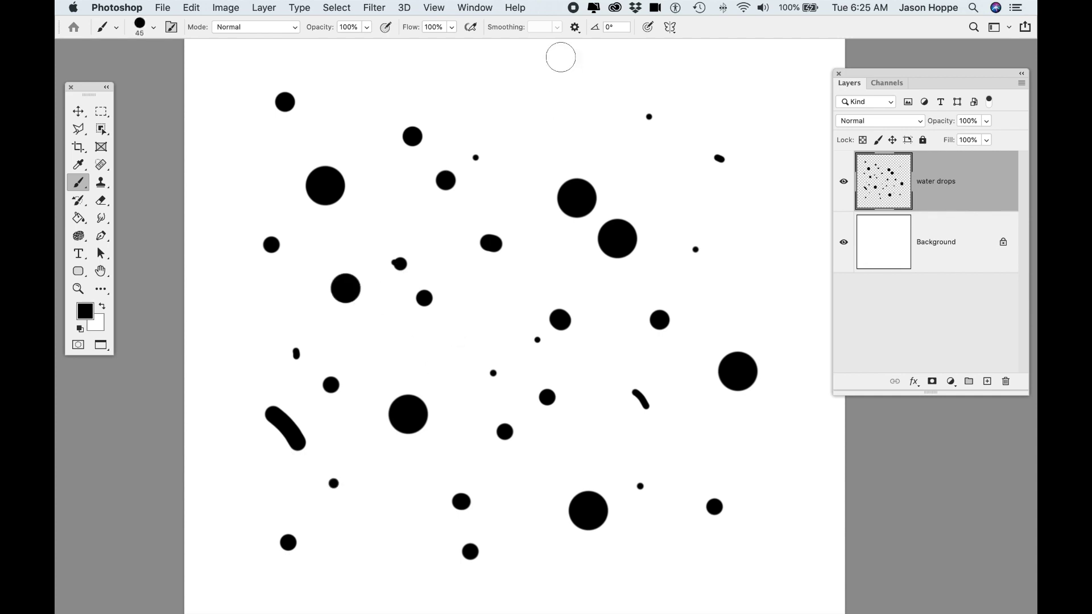
{"action": "left_click", "coordinate": [554, 88]}
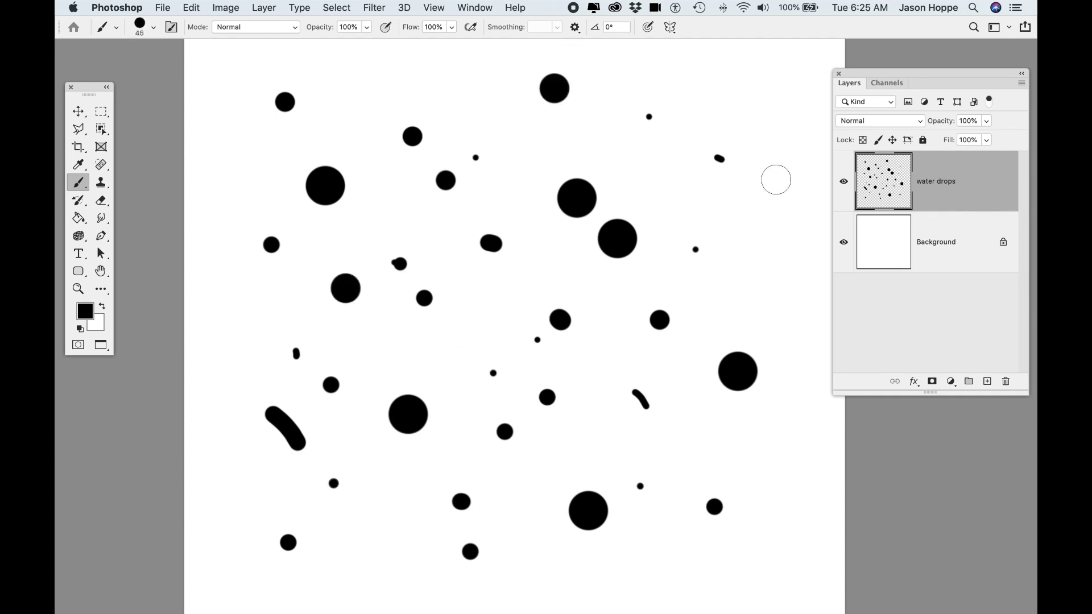
Distort the painted drops with the Wave filter, using 2 generators of the Sine type
{"action": "left_click", "coordinate": [372, 7]}
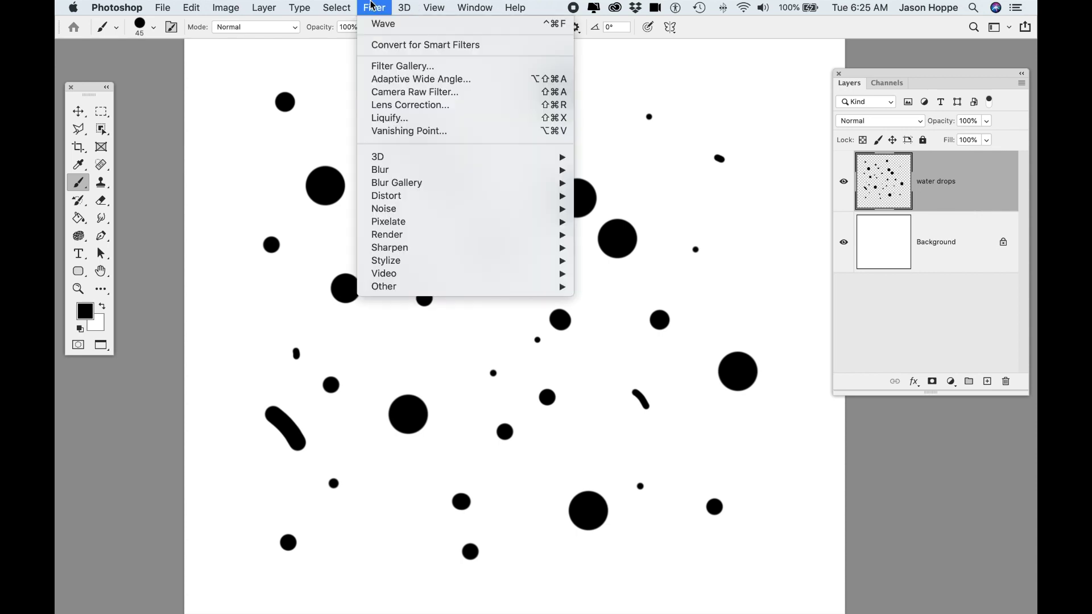
{"action": "mouse_move", "coordinate": [391, 199]}
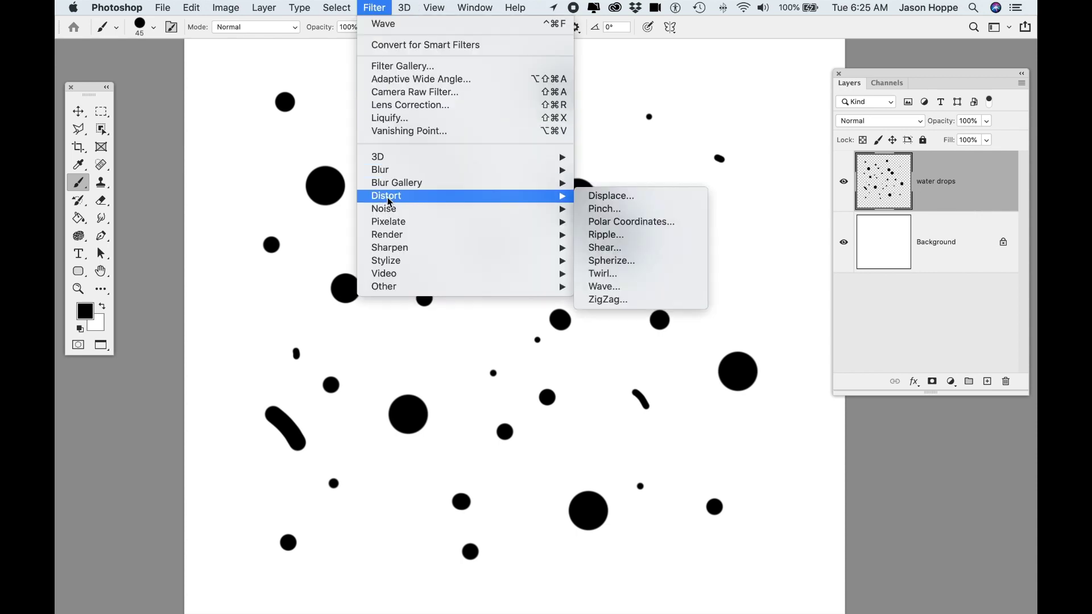
{"action": "left_click", "coordinate": [616, 286]}
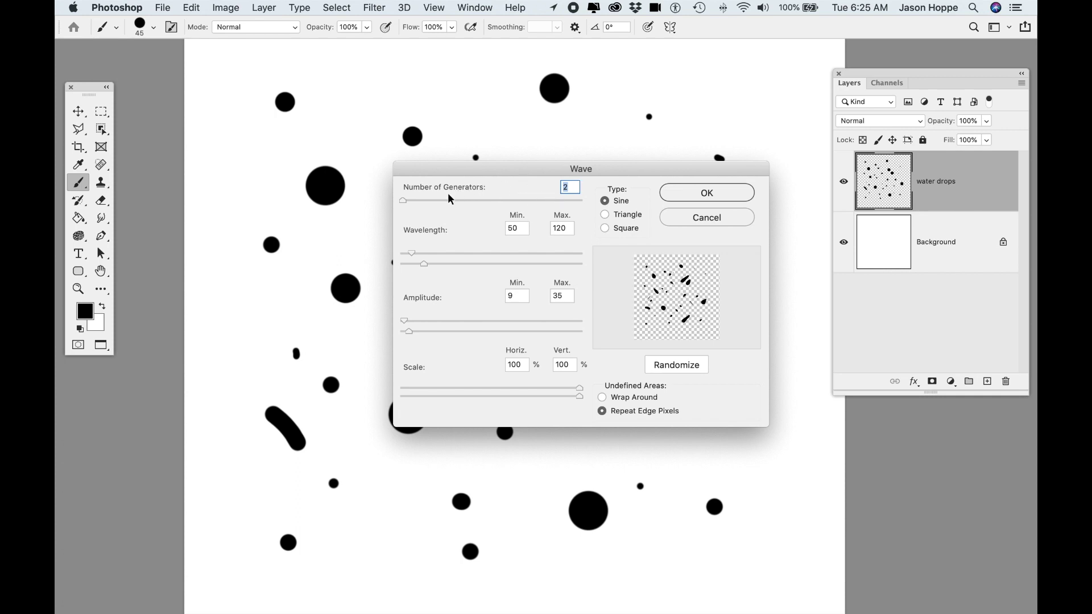
{"action": "left_click_drag", "start_coordinate": [401, 202], "coordinate": [403, 201]}
{"action": "type", "text": "1"}
{"action": "key", "text": "Up"}
{"action": "left_click_drag", "start_coordinate": [417, 251], "coordinate": [415, 248]}
{"action": "left_click_drag", "start_coordinate": [405, 320], "coordinate": [404, 322]}
{"action": "left_click", "coordinate": [706, 193]}
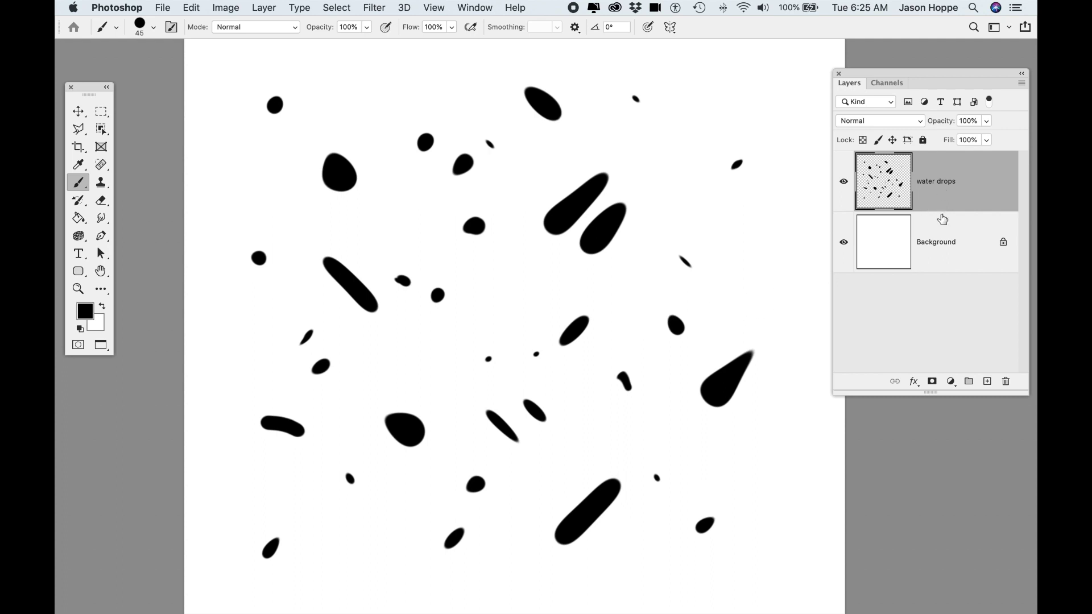
Add a Bevel & Emboss effect to the water drops layer with depth 70%, size 13 px and soften 0 px
{"action": "left_click", "coordinate": [915, 385]}
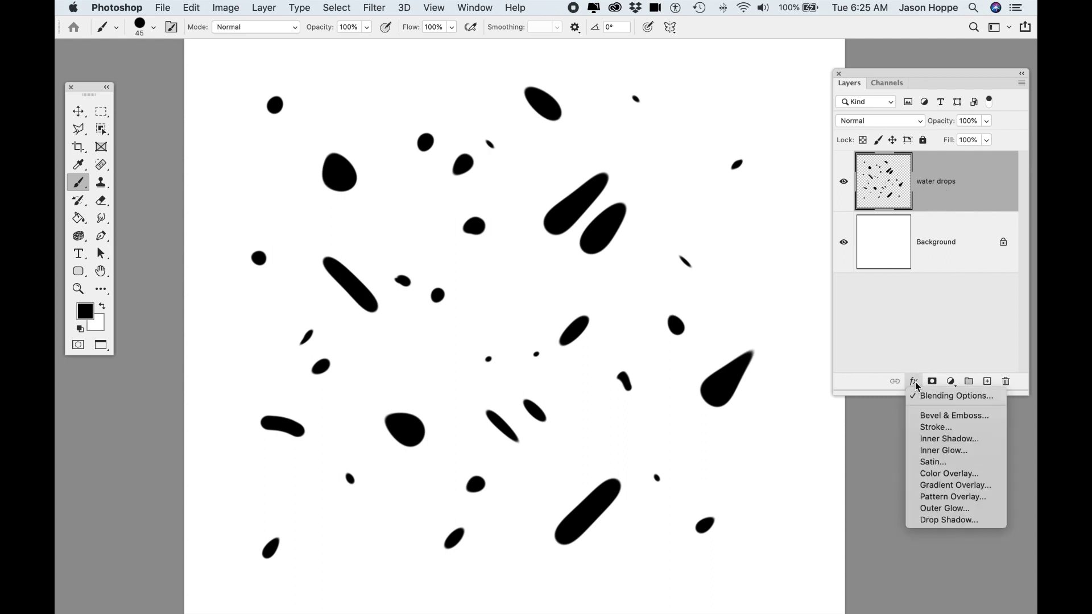
{"action": "left_click", "coordinate": [926, 415]}
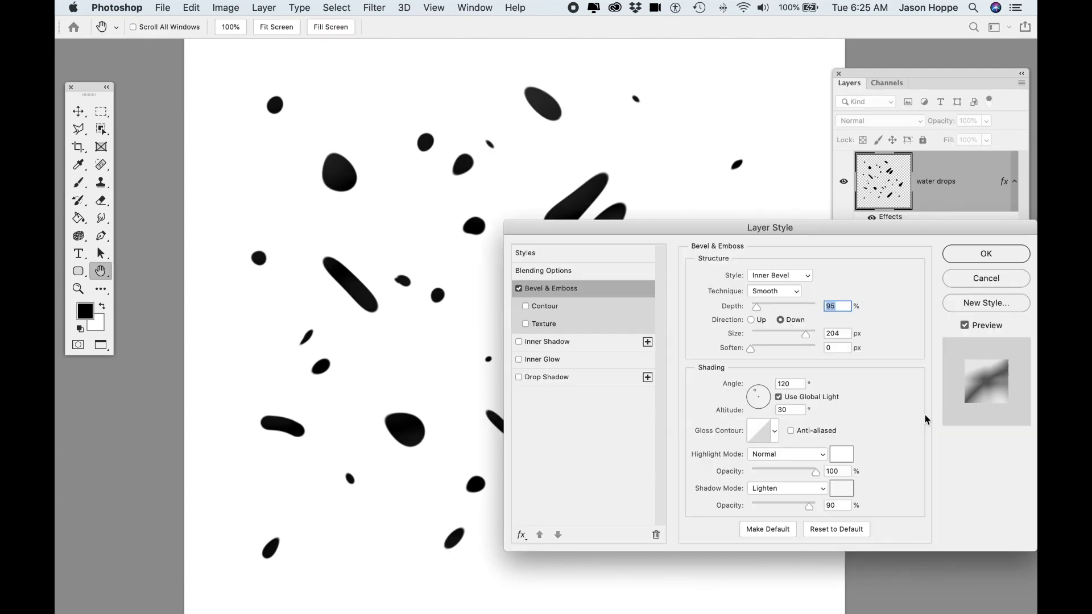
{"action": "left_click_drag", "start_coordinate": [750, 231], "coordinate": [427, 134]}
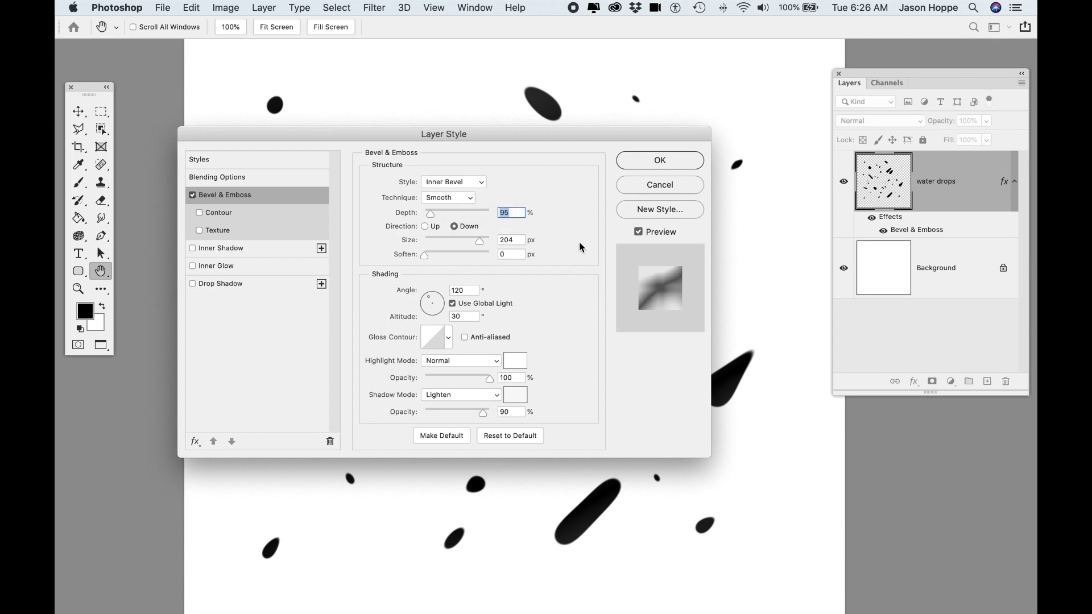
{"action": "type", "text": "70"}
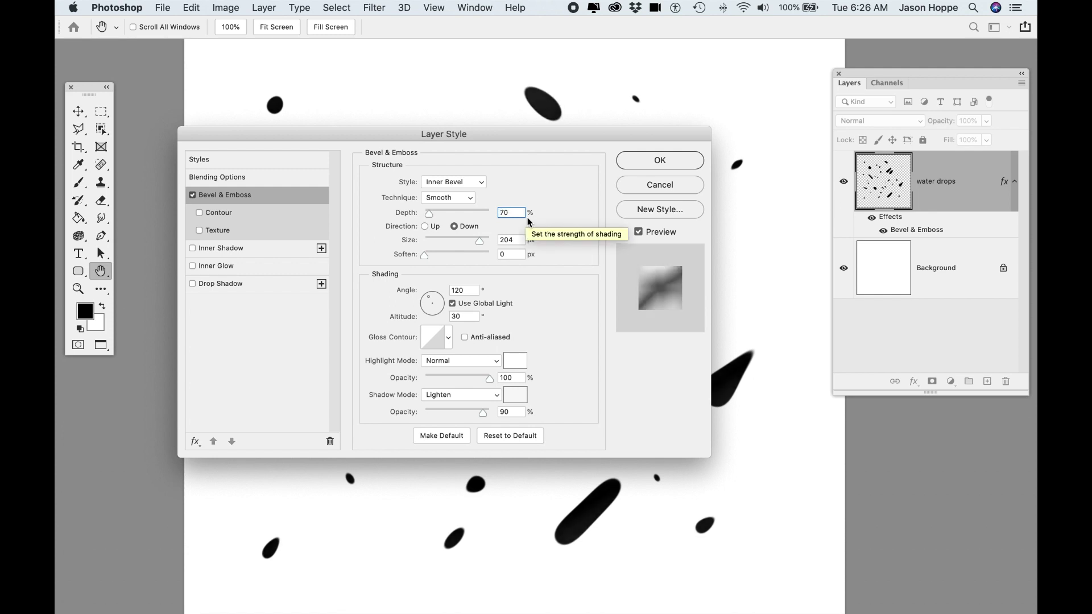
{"action": "key", "text": "Tab"}
{"action": "type", "text": "13"}
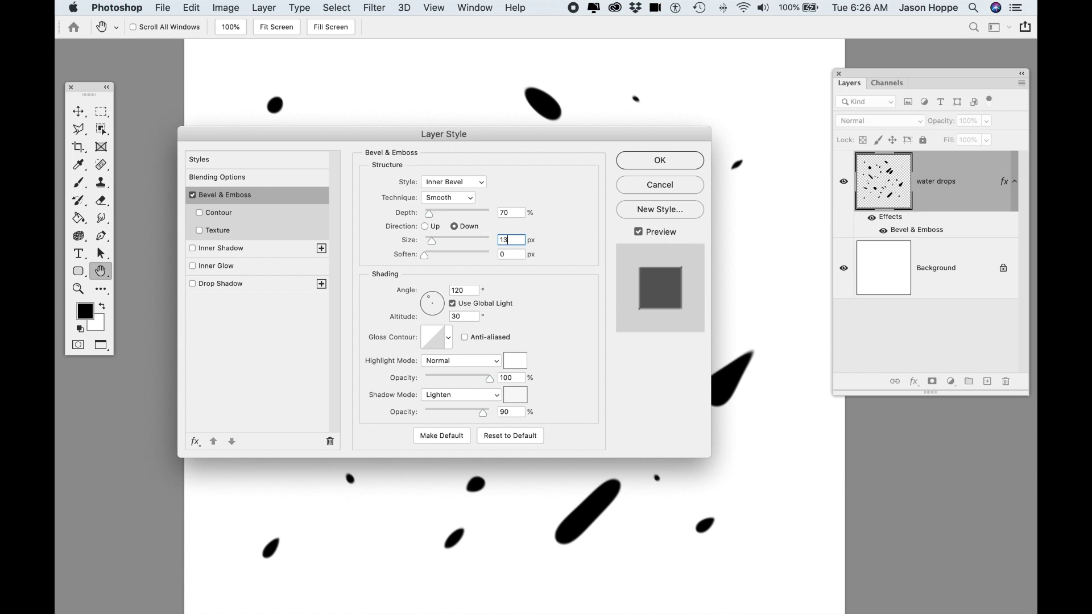
{"action": "key", "text": "Tab"}
{"action": "type", "text": "0"}
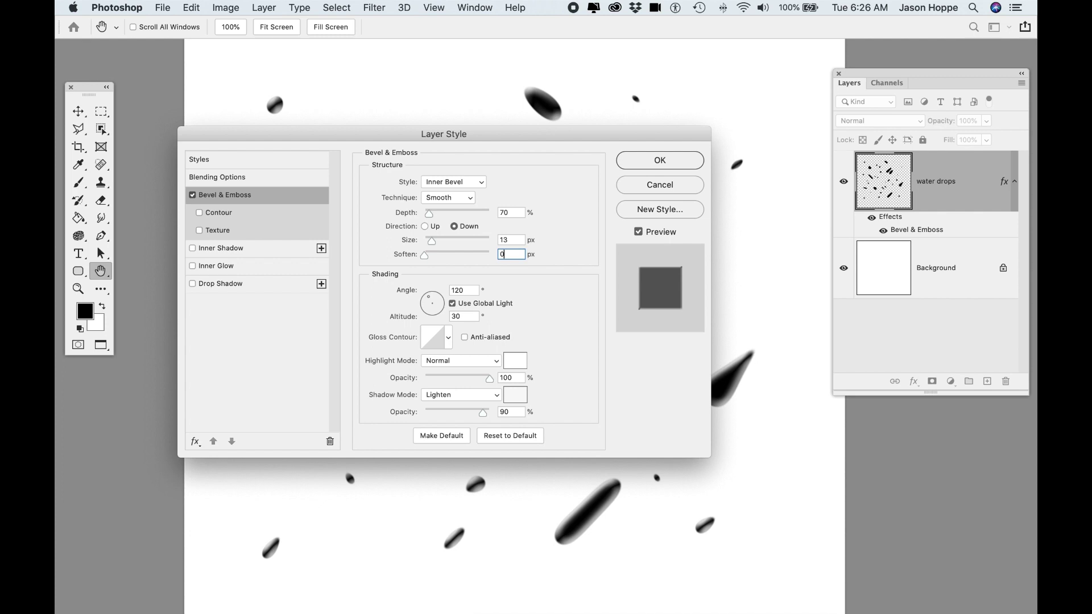
Check the bevel's highlight blend mode and highlight color
{"action": "left_click", "coordinate": [461, 367]}
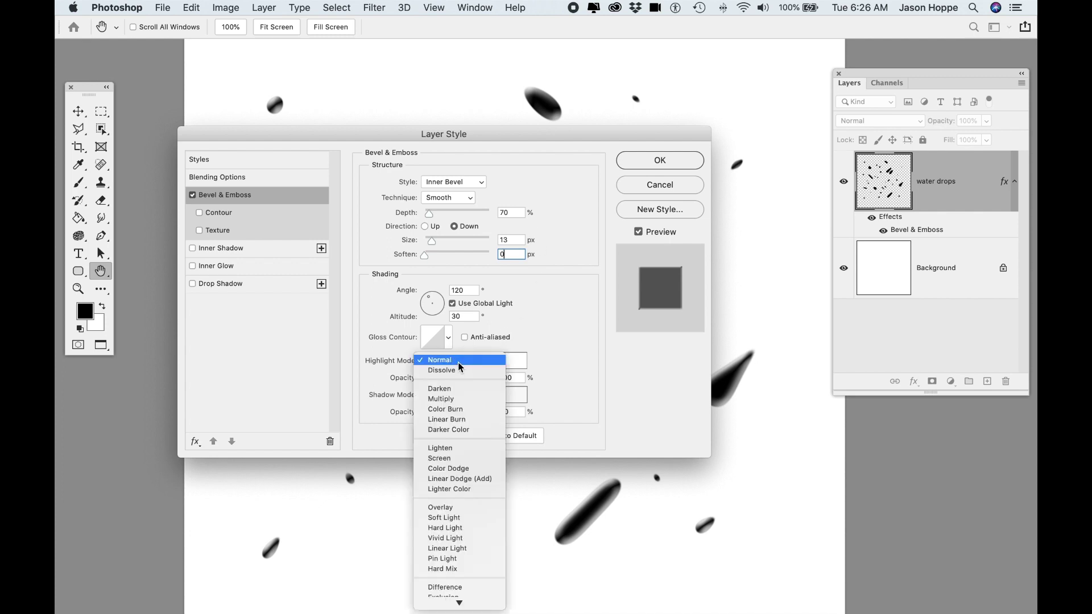
{"action": "left_click", "coordinate": [458, 362]}
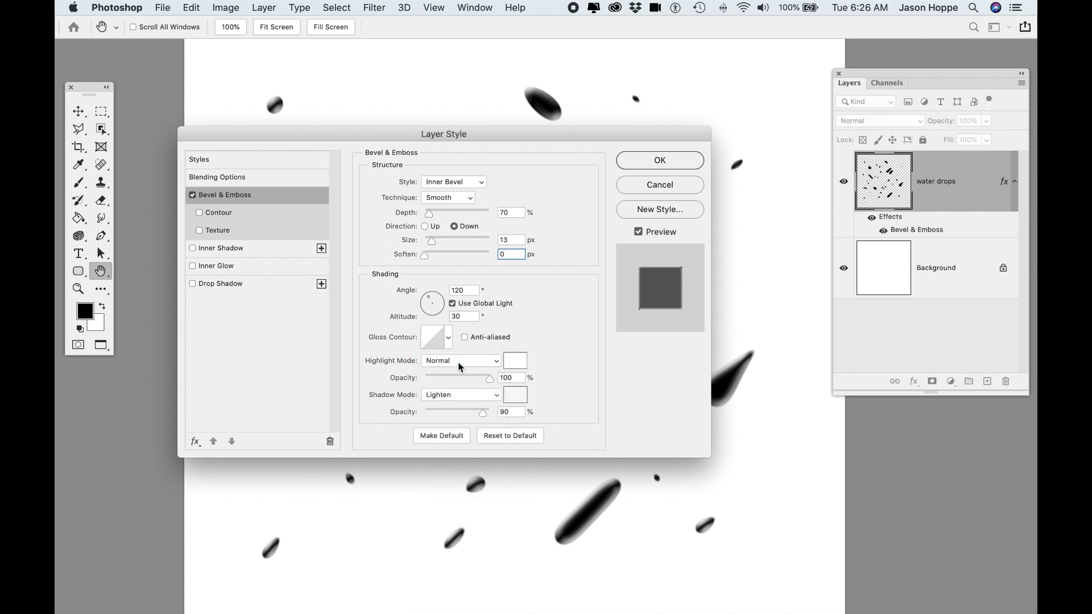
{"action": "left_click", "coordinate": [509, 361]}
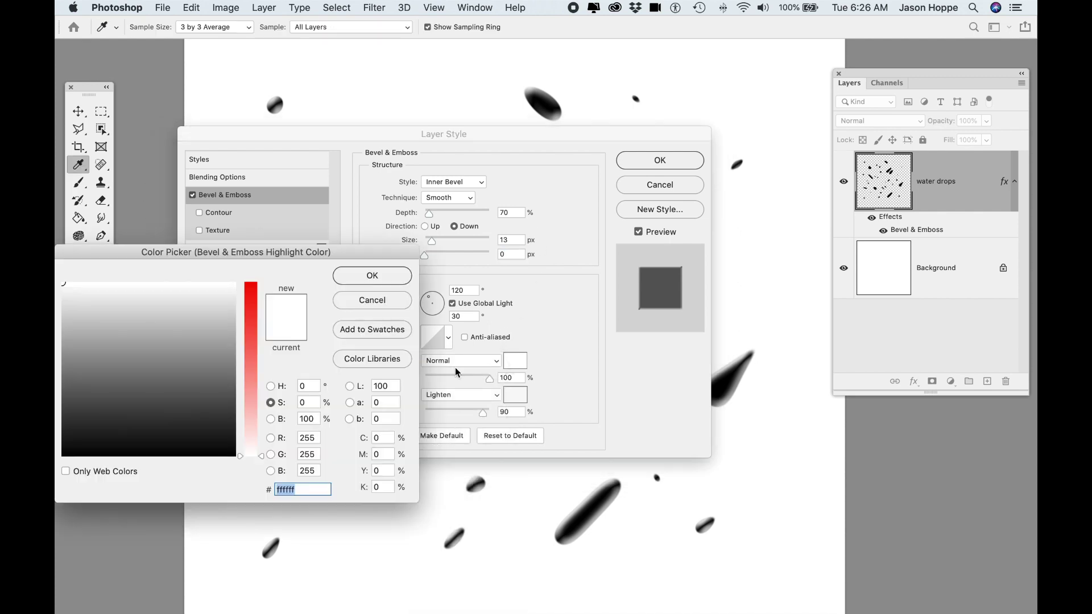
{"action": "left_click", "coordinate": [381, 303]}
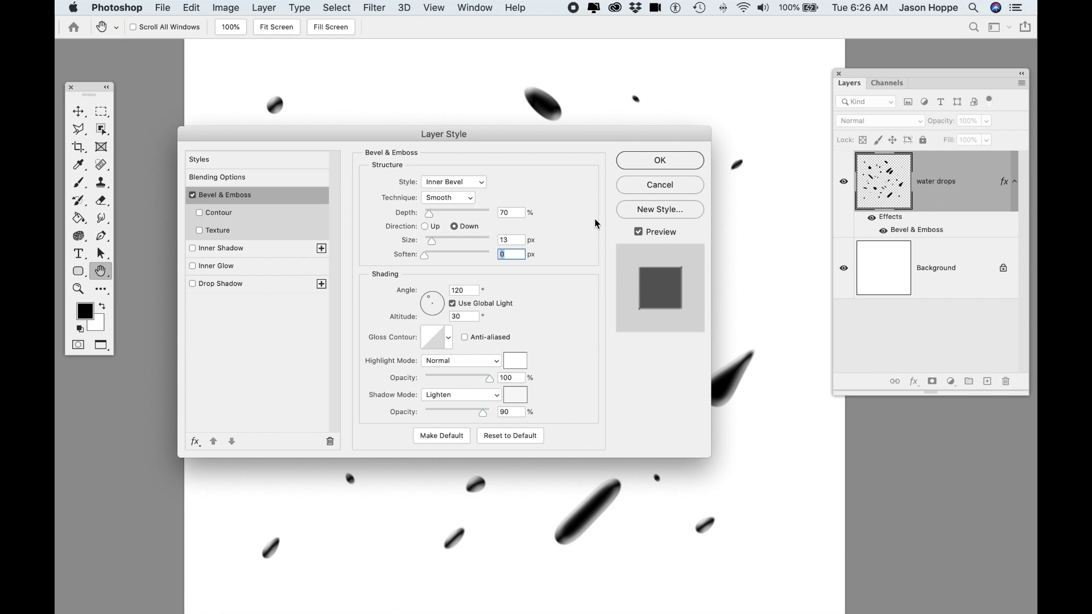
Enable a Drop Shadow effect with distance 5 px, spread 4% and size 4 px
{"action": "left_click", "coordinate": [246, 286]}
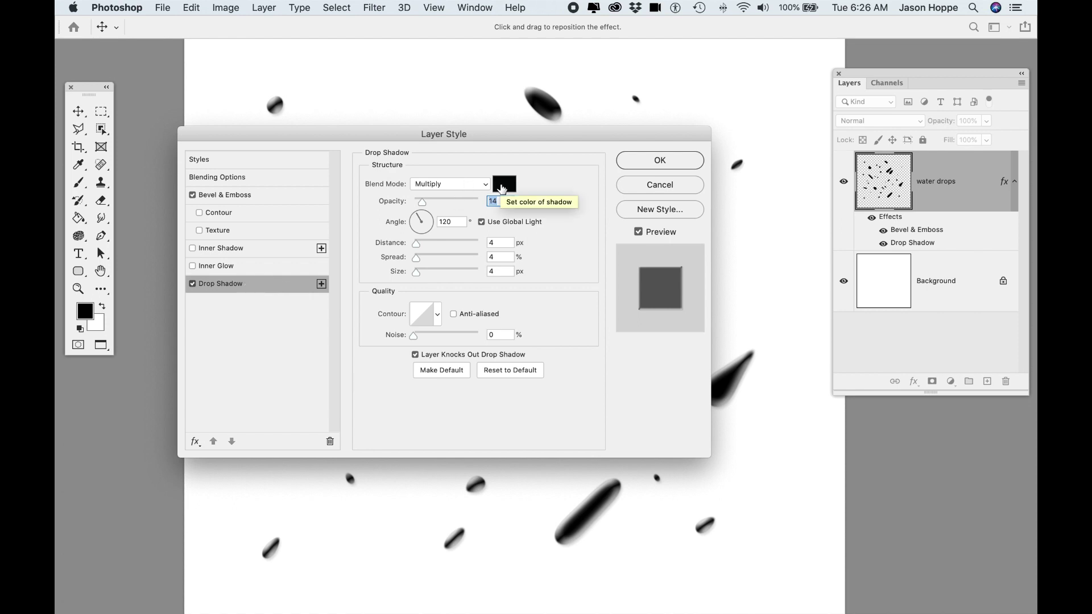
{"action": "left_click", "coordinate": [490, 242]}
{"action": "type", "text": "5"}
{"action": "left_click", "coordinate": [502, 257]}
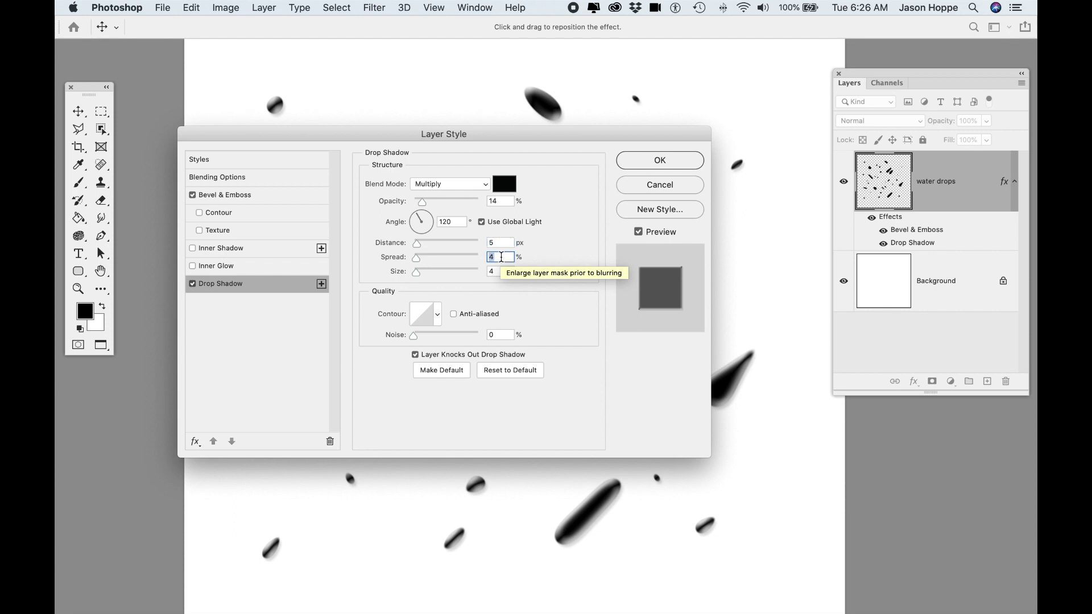
{"action": "left_click", "coordinate": [500, 271]}
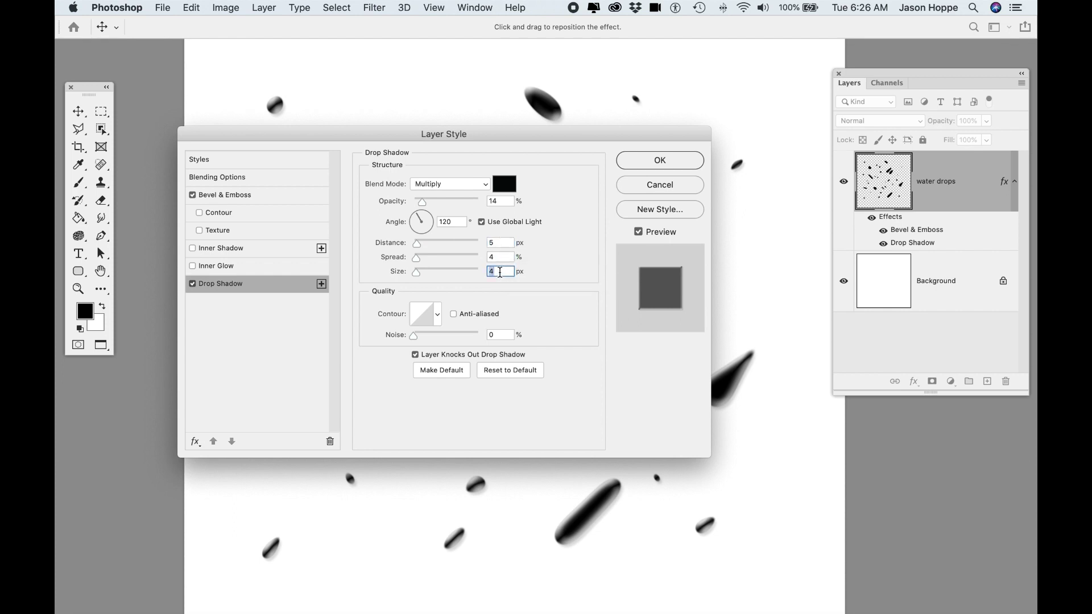
Enable an Inner Shadow effect with opacity 15%, distance 5 px, choke 0% and size 5 px
{"action": "left_click", "coordinate": [269, 247]}
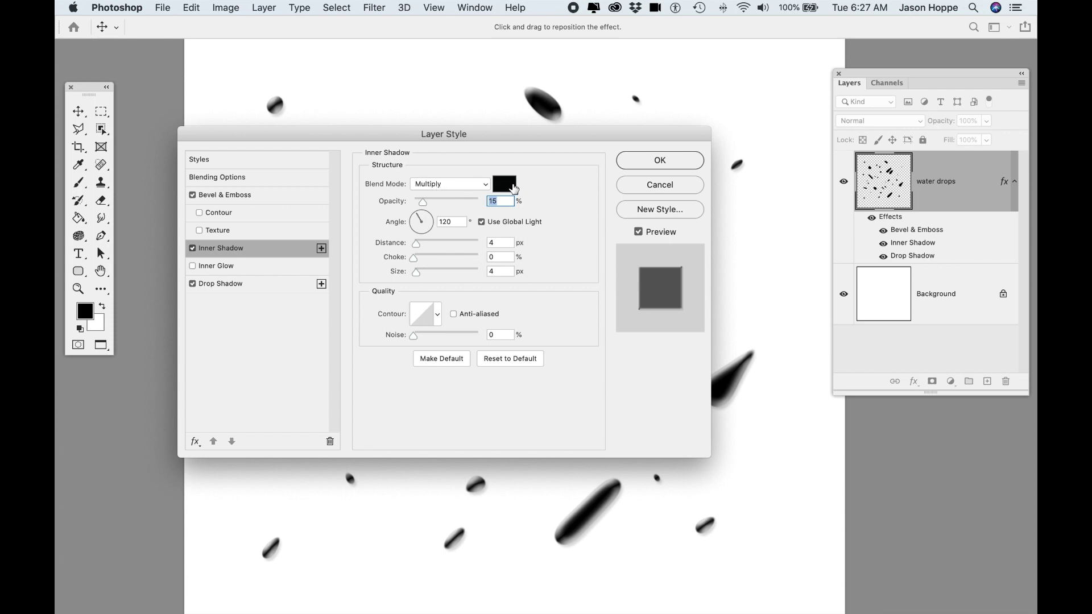
{"action": "left_click", "coordinate": [496, 201]}
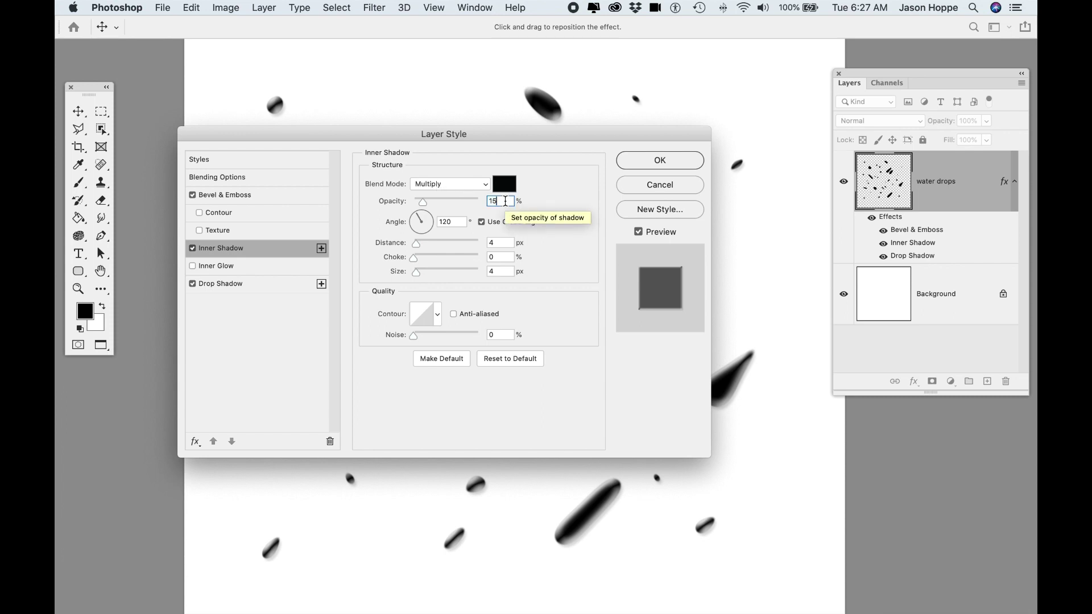
{"action": "double_click", "coordinate": [484, 242]}
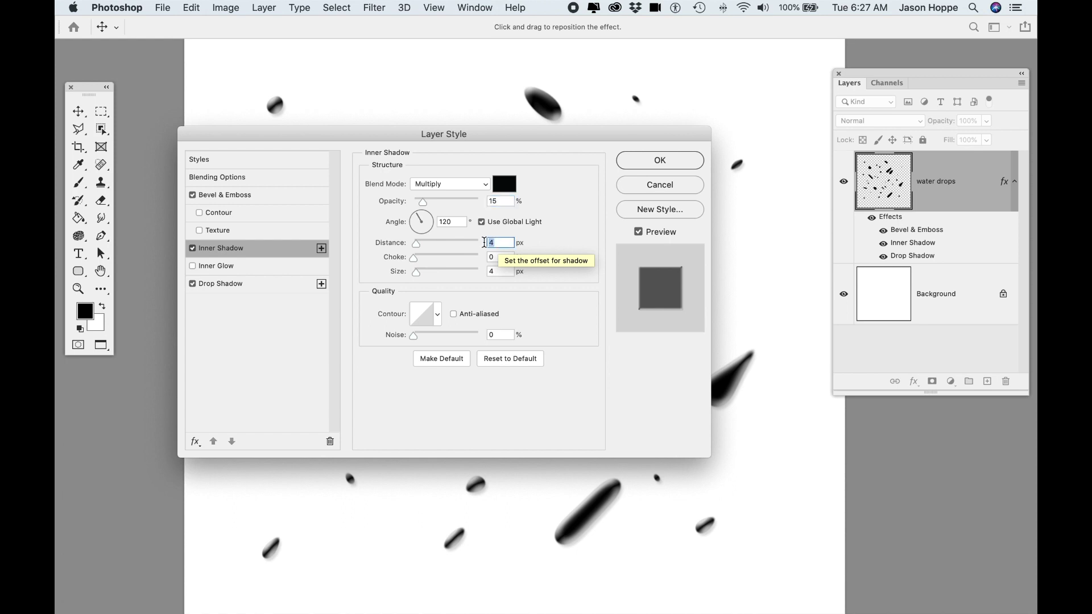
{"action": "type", "text": "5"}
{"action": "key", "text": "Tab"}
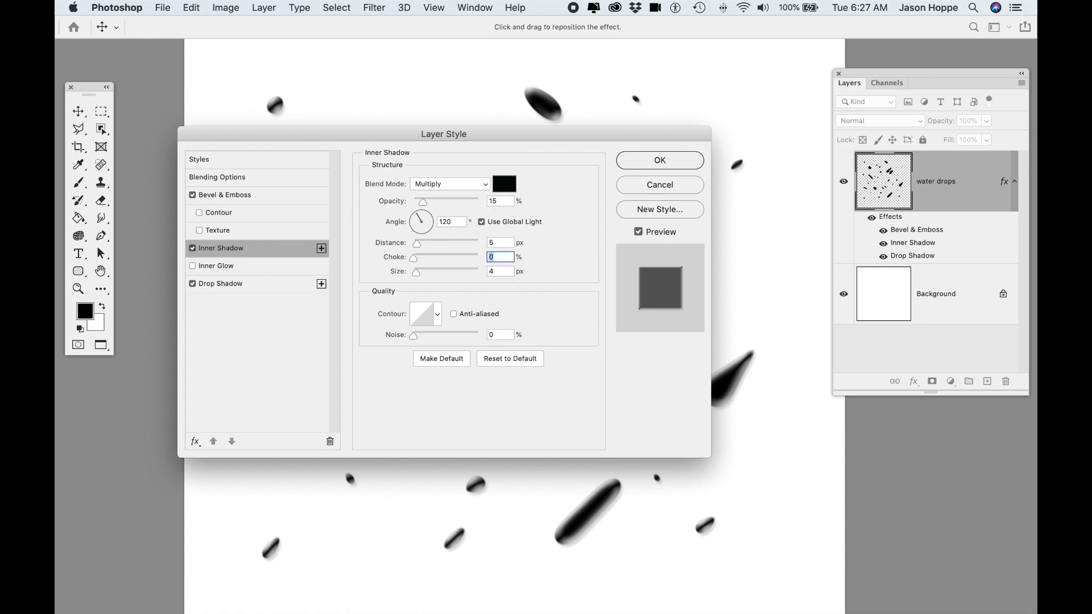
{"action": "key", "text": "Tab"}
{"action": "type", "text": "5"}
Enable Inner Glow, apply the layer style, and set the water drops layer's blend mode to Screen
{"action": "left_click", "coordinate": [237, 265]}
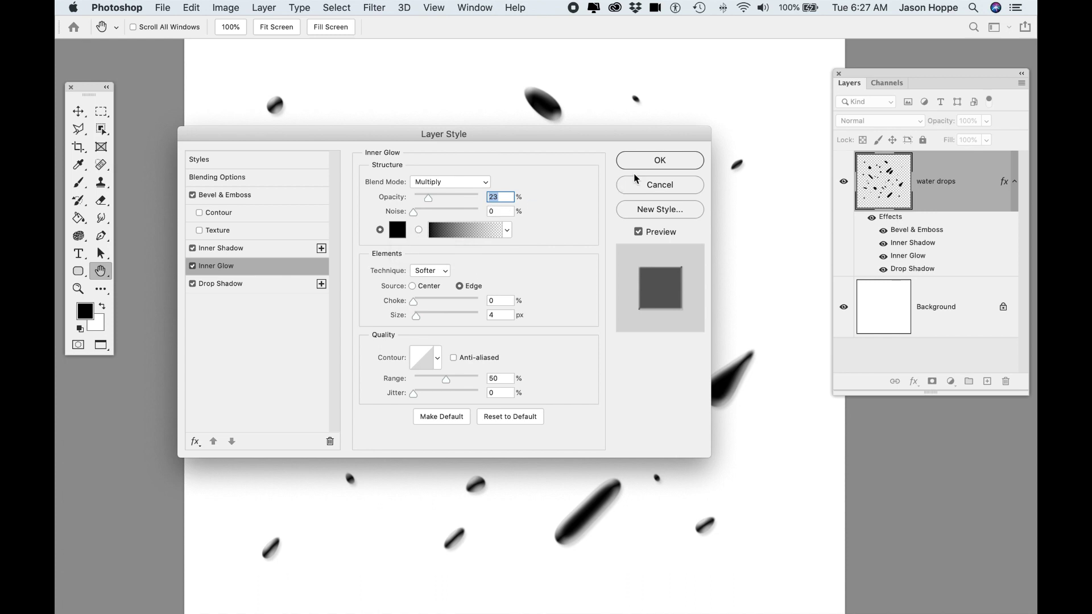
{"action": "left_click", "coordinate": [650, 165]}
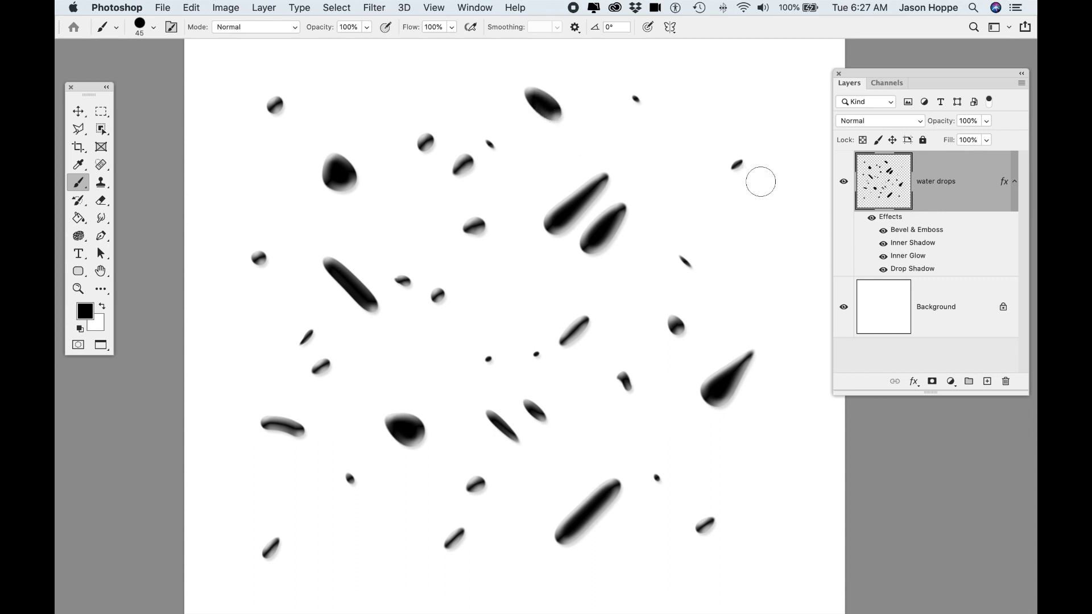
{"action": "left_click", "coordinate": [875, 121]}
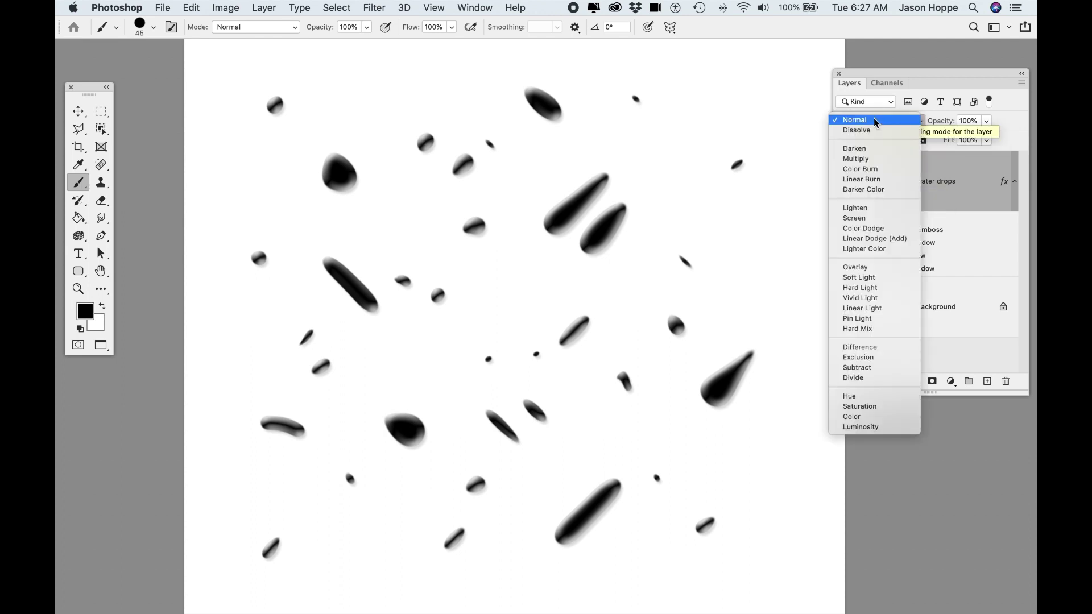
{"action": "left_click", "coordinate": [856, 218]}
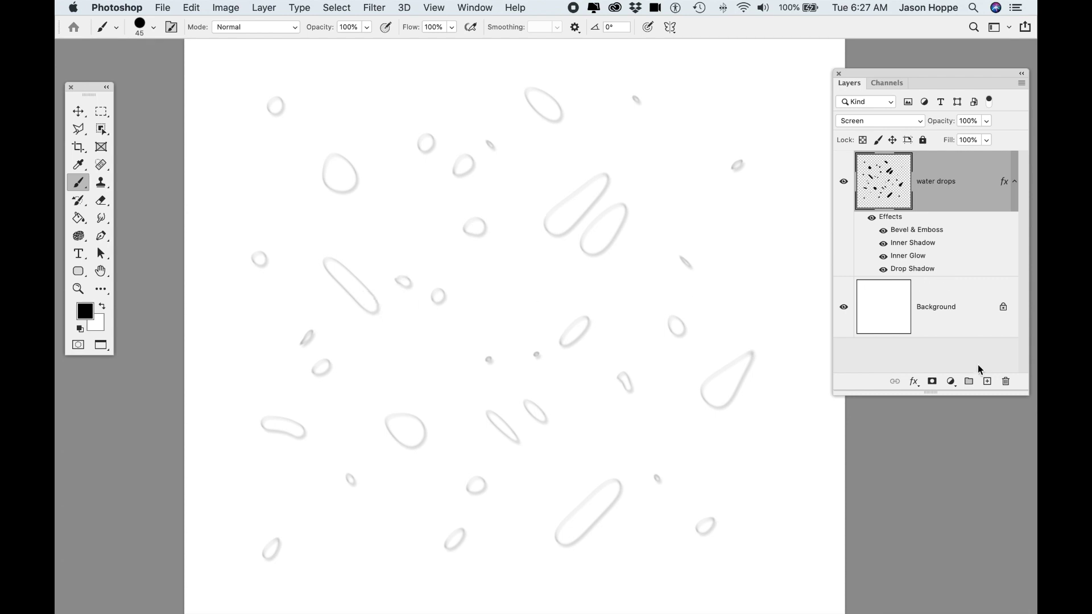
Add a teal (#4fadb6) Solid Color fill layer and place it directly below the water drops layer
{"action": "left_click", "coordinate": [950, 381]}
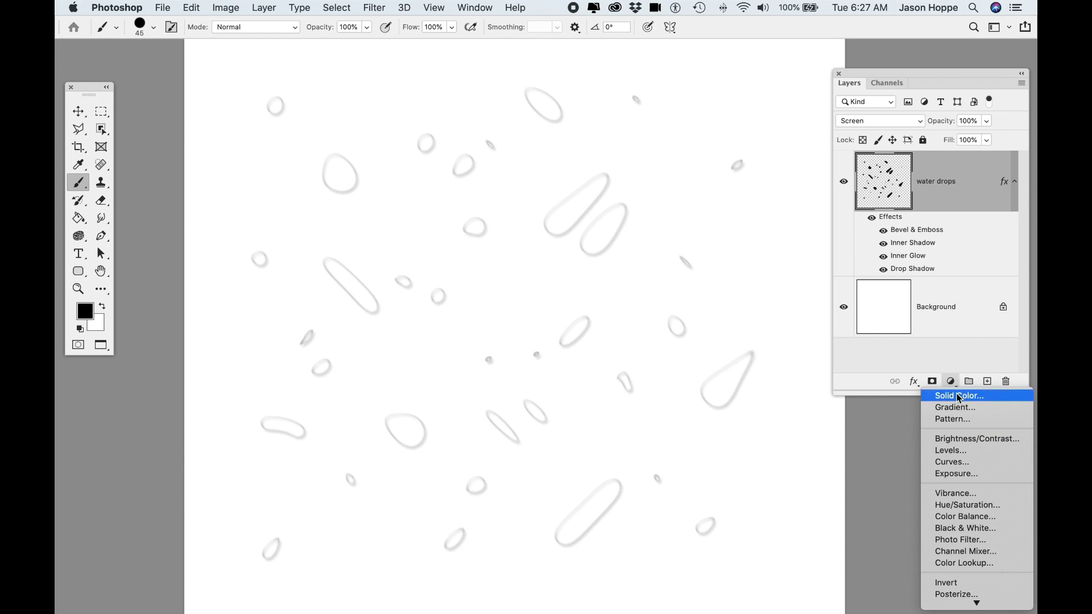
{"action": "left_click", "coordinate": [957, 392]}
{"action": "left_click", "coordinate": [182, 320]}
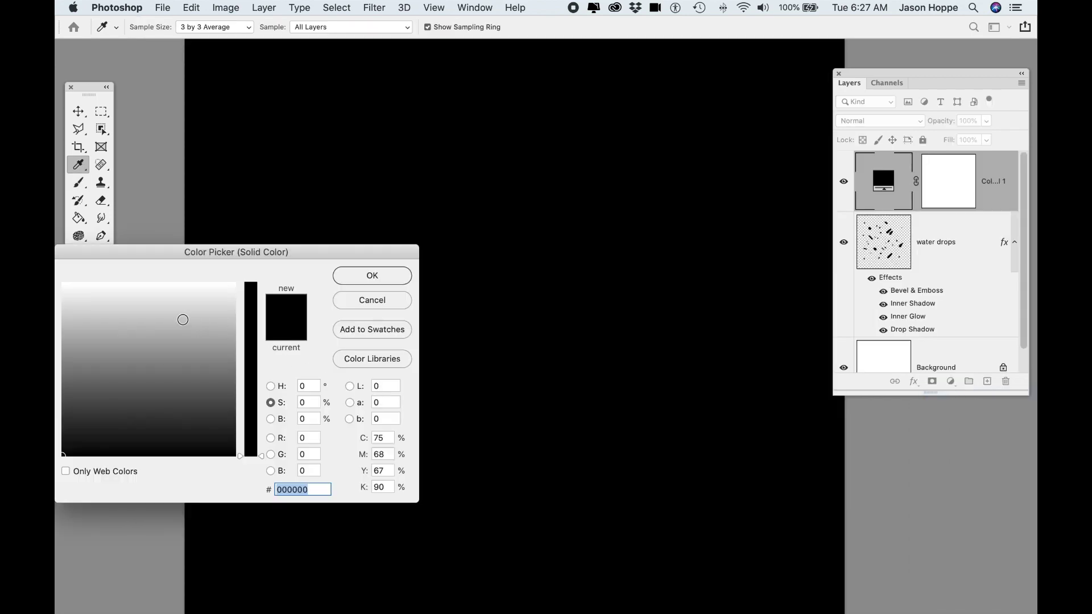
{"action": "left_click", "coordinate": [253, 348]}
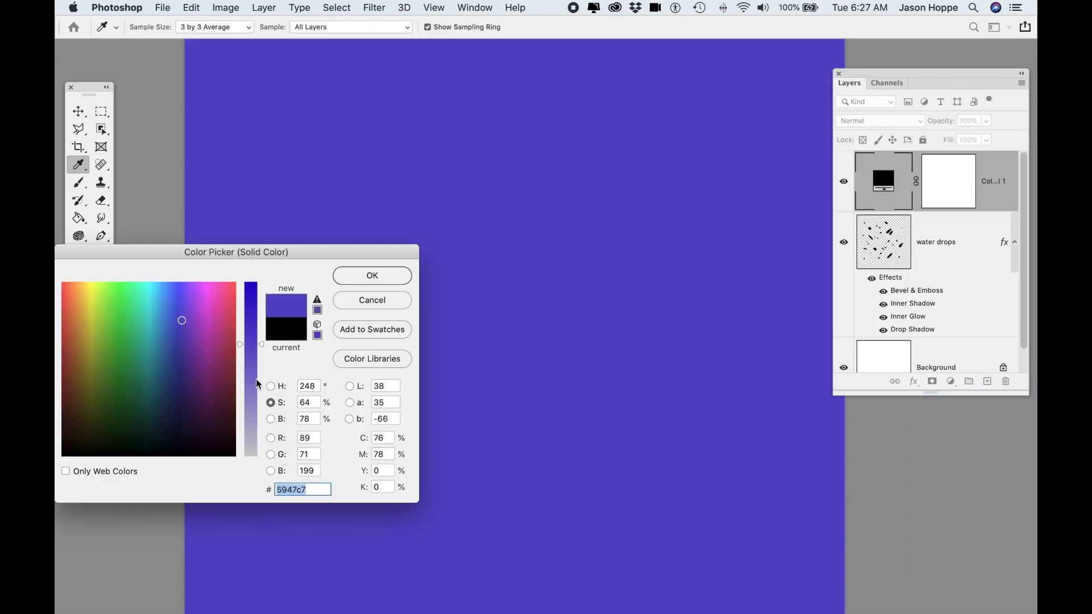
{"action": "left_click", "coordinate": [152, 323]}
{"action": "left_click_drag", "start_coordinate": [151, 322], "coordinate": [219, 333]}
{"action": "left_click", "coordinate": [248, 357]}
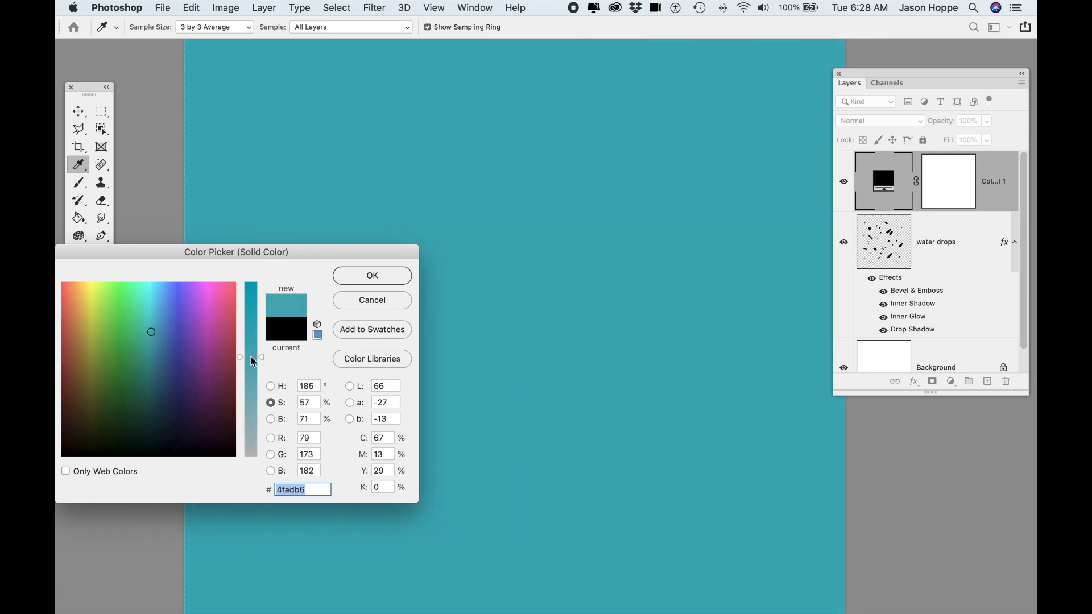
{"action": "left_click", "coordinate": [358, 285]}
{"action": "key", "text": "b"}
{"action": "left_click_drag", "start_coordinate": [992, 193], "coordinate": [994, 325]}
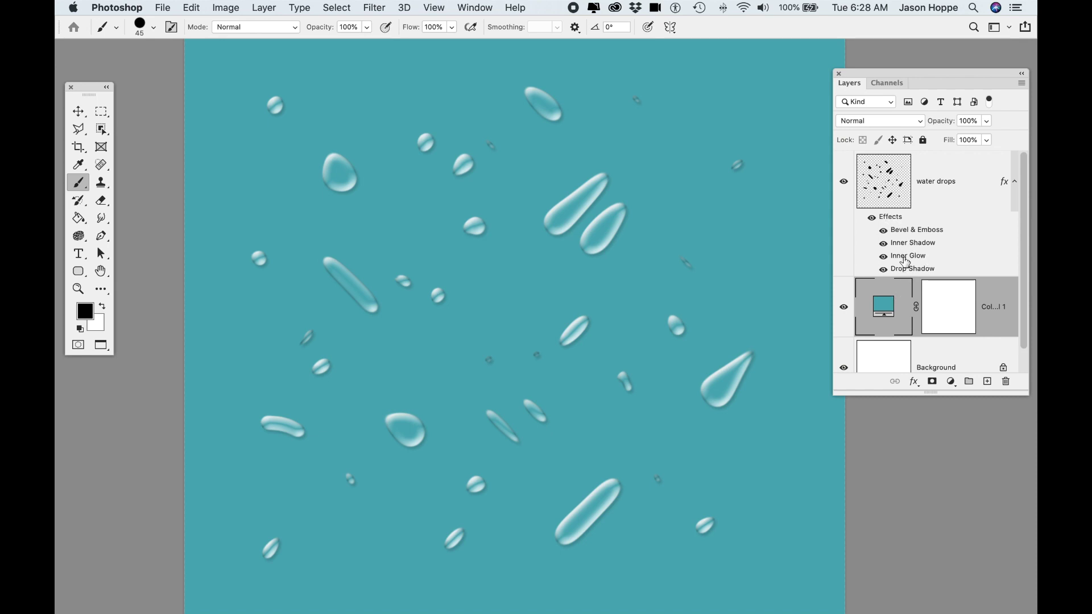
Save the water drops layer's effects and blending options as a new layer style named Water Droplets
{"action": "left_click", "coordinate": [488, 10]}
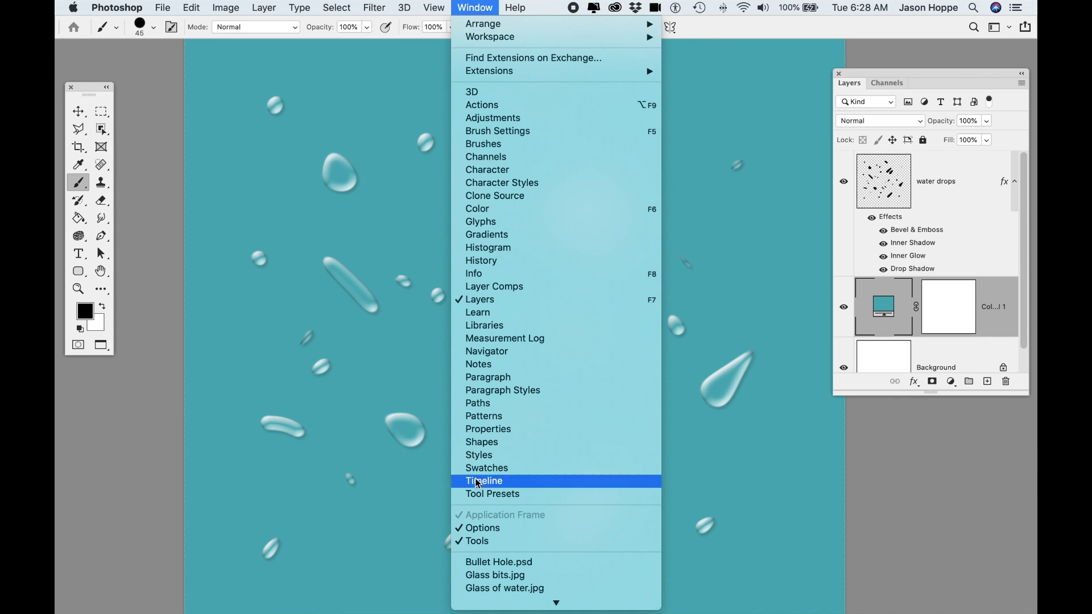
{"action": "left_click", "coordinate": [480, 455]}
{"action": "left_click_drag", "start_coordinate": [820, 462], "coordinate": [704, 64]}
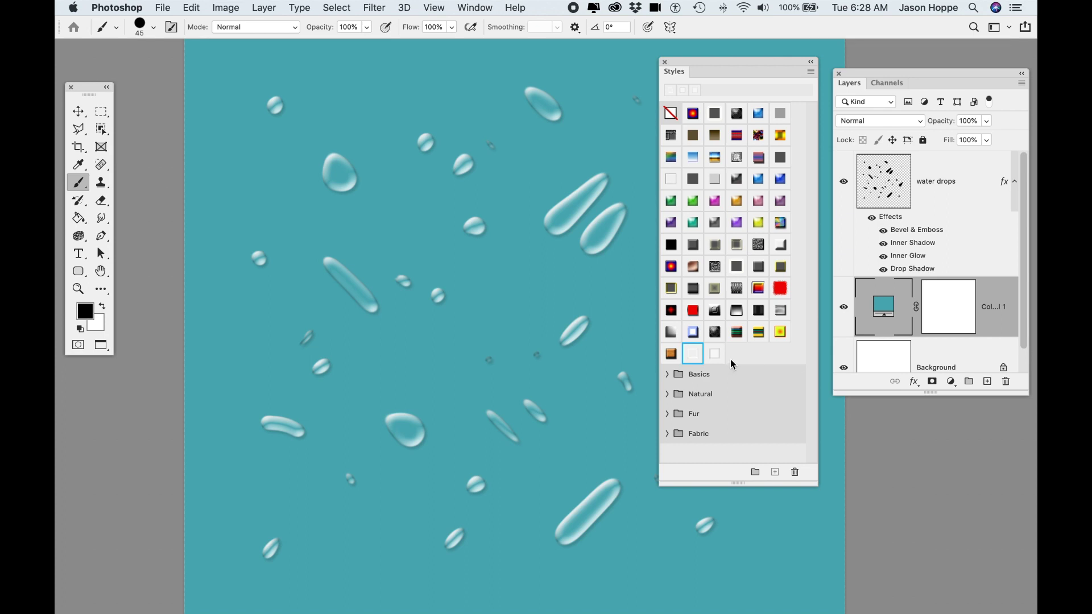
{"action": "left_click", "coordinate": [887, 192]}
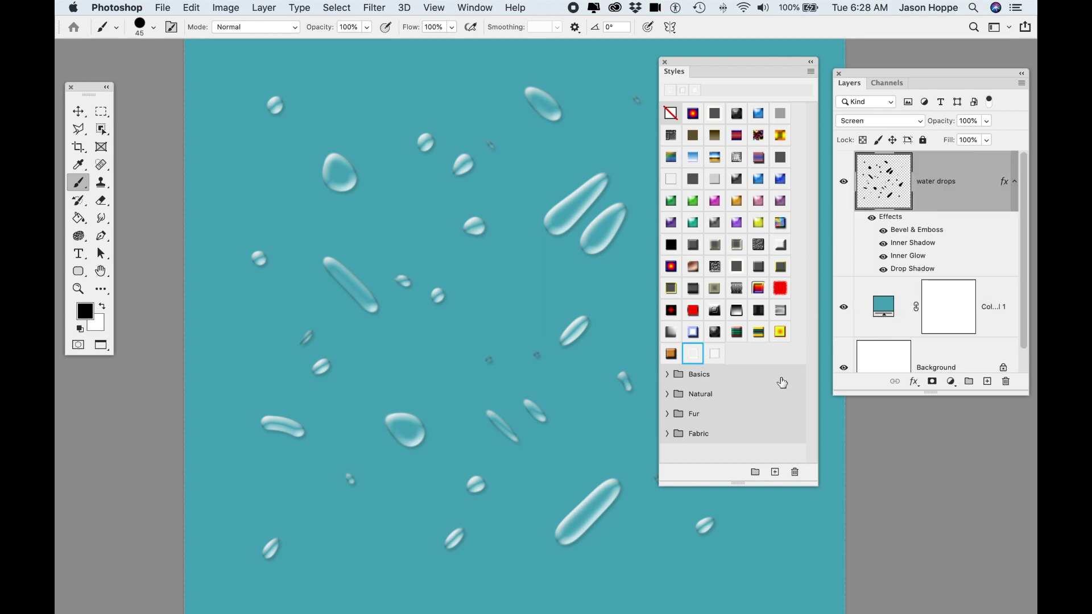
{"action": "left_click", "coordinate": [775, 473]}
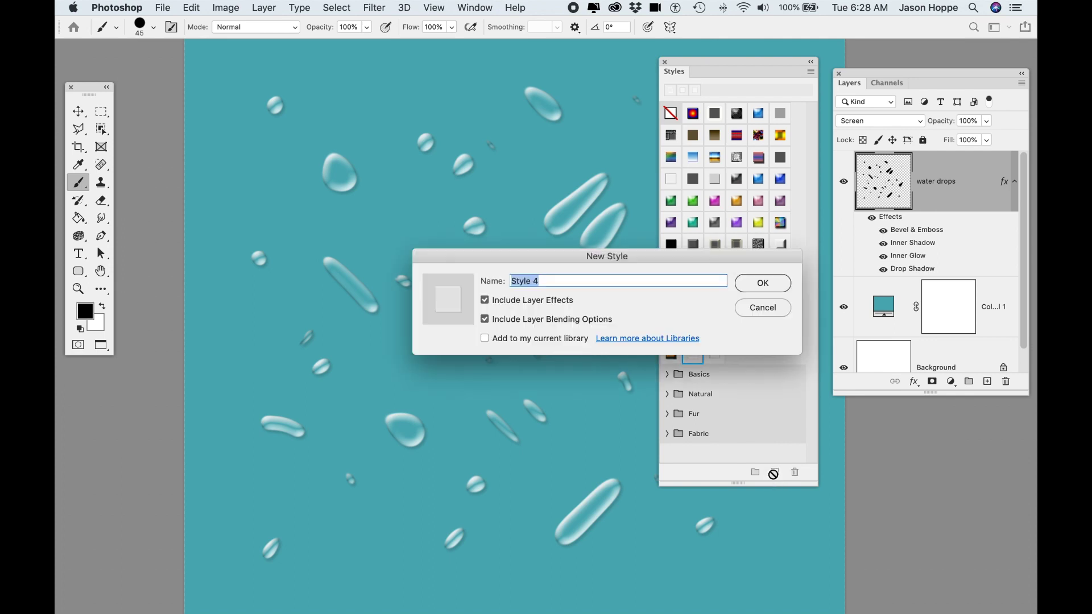
{"action": "type", "text": "Water Droplets"}
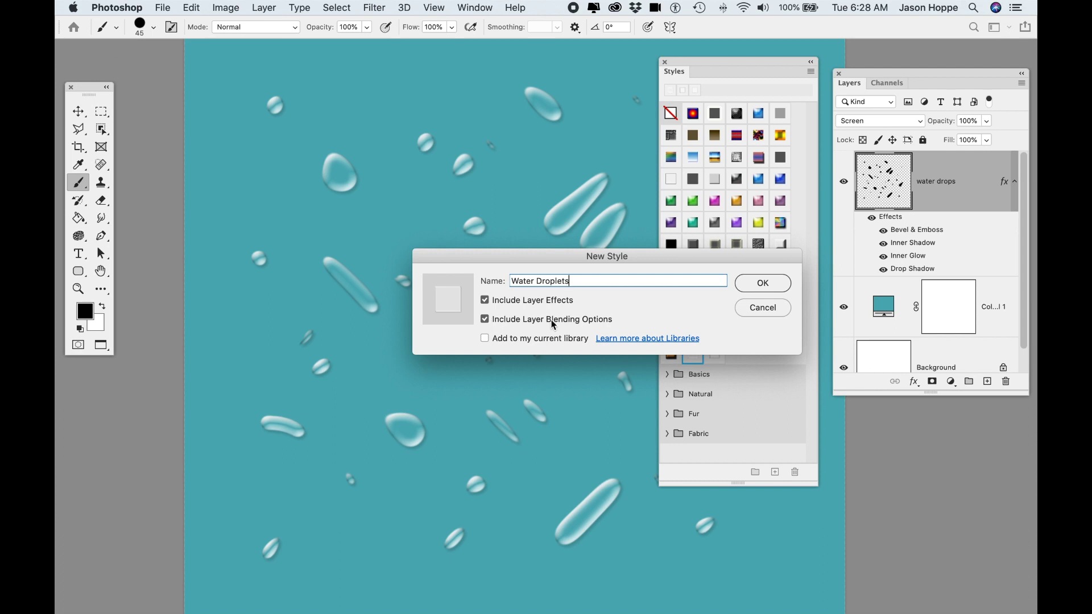
{"action": "left_click", "coordinate": [764, 283]}
{"action": "left_click_drag", "start_coordinate": [671, 452], "coordinate": [737, 356]}
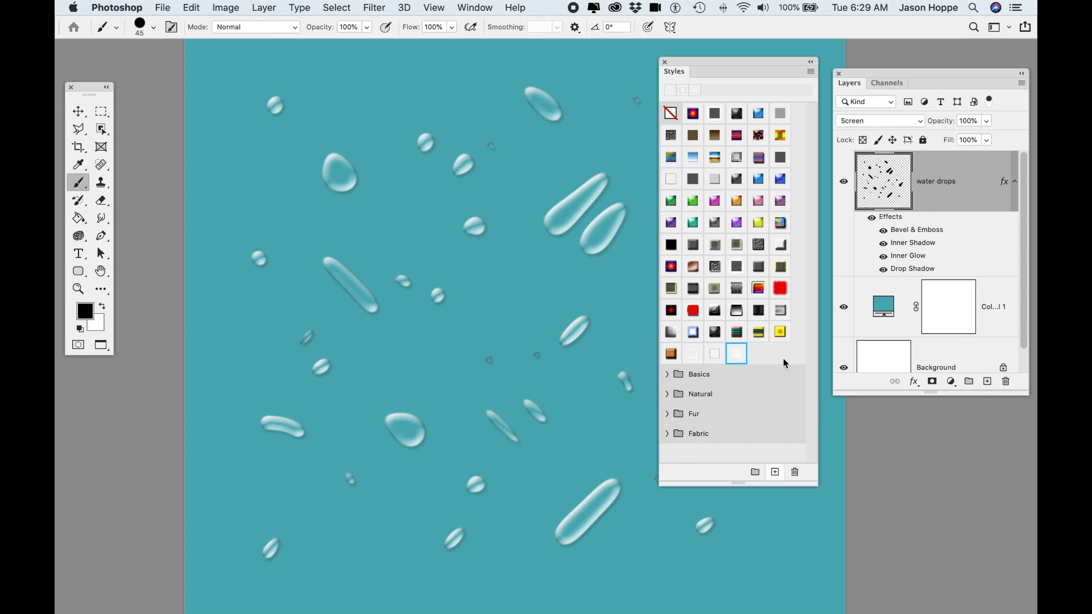
{"action": "left_click", "coordinate": [664, 62]}
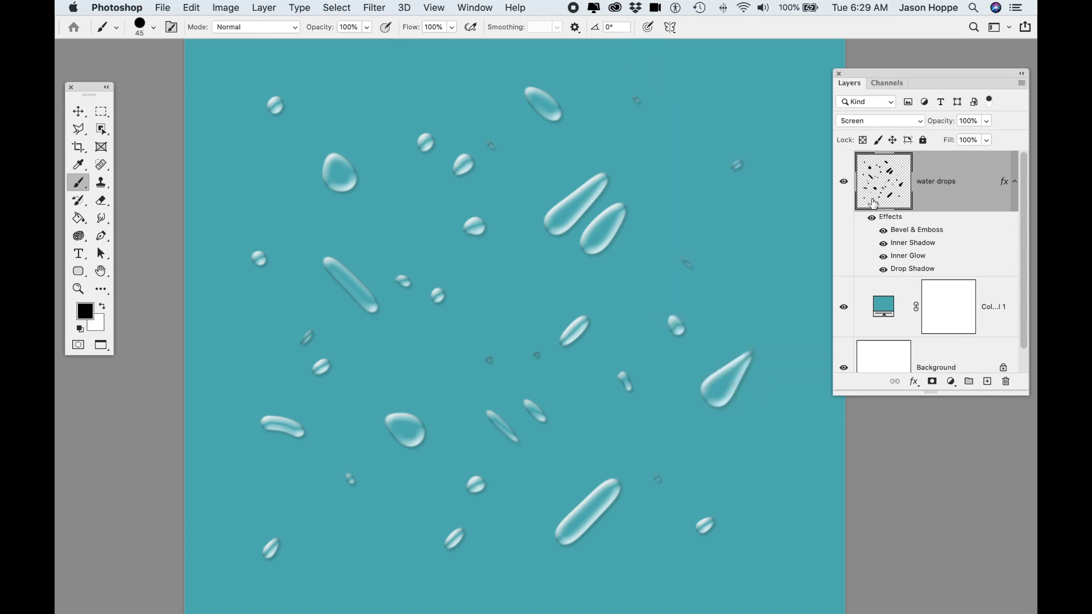
Paint two new drops near the canvas's right edge on the water drops layer, using a 35 px brush for the lower one
{"action": "left_click_drag", "start_coordinate": [781, 211], "coordinate": [768, 236]}
{"action": "key", "text": "bracketleft"}
{"action": "left_click_drag", "start_coordinate": [760, 287], "coordinate": [751, 300]}
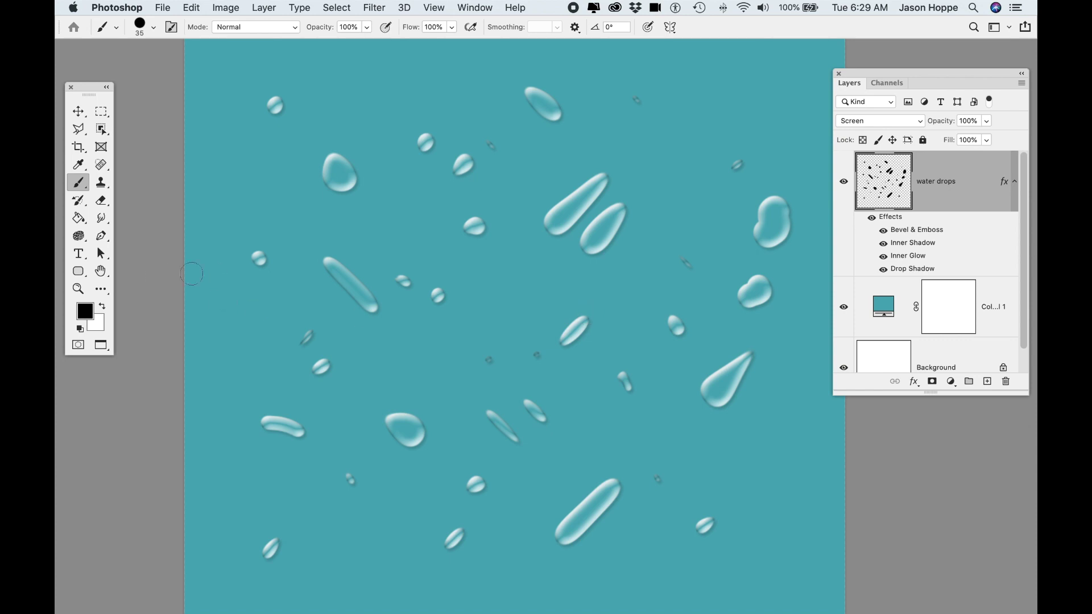
Smudge the two large slanted drops with a 70 px brush at 50% strength, and paint a new two-lobed drop beside them
{"action": "left_click_drag", "start_coordinate": [100, 218], "coordinate": [155, 248]}
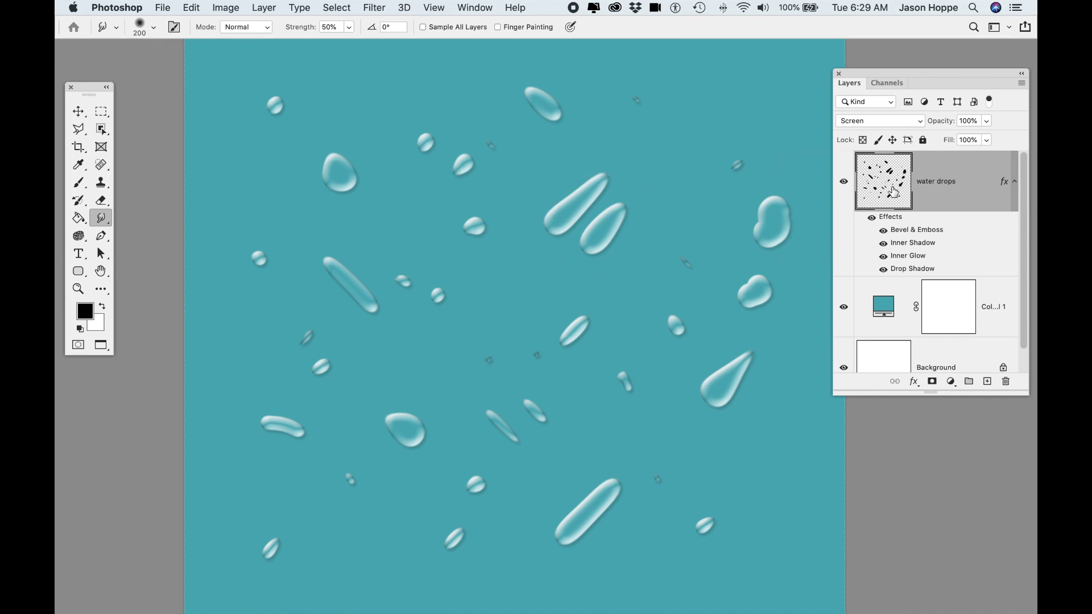
{"action": "key", "text": "bracketleft"}
{"action": "key", "text": "bracketleft"}
{"action": "key", "text": "bracketleft"}
{"action": "key", "text": "bracketleft"}
{"action": "key", "text": "bracketleft"}
{"action": "key", "text": "bracketleft"}
{"action": "key", "text": "bracketleft"}
{"action": "left_click_drag", "start_coordinate": [584, 255], "coordinate": [597, 261]}
{"action": "mouse_move", "coordinate": [552, 234]}
{"action": "left_mouse_down"}
{"action": "mouse_move", "coordinate": [631, 269]}
{"action": "mouse_move", "coordinate": [596, 259]}
{"action": "left_mouse_up"}
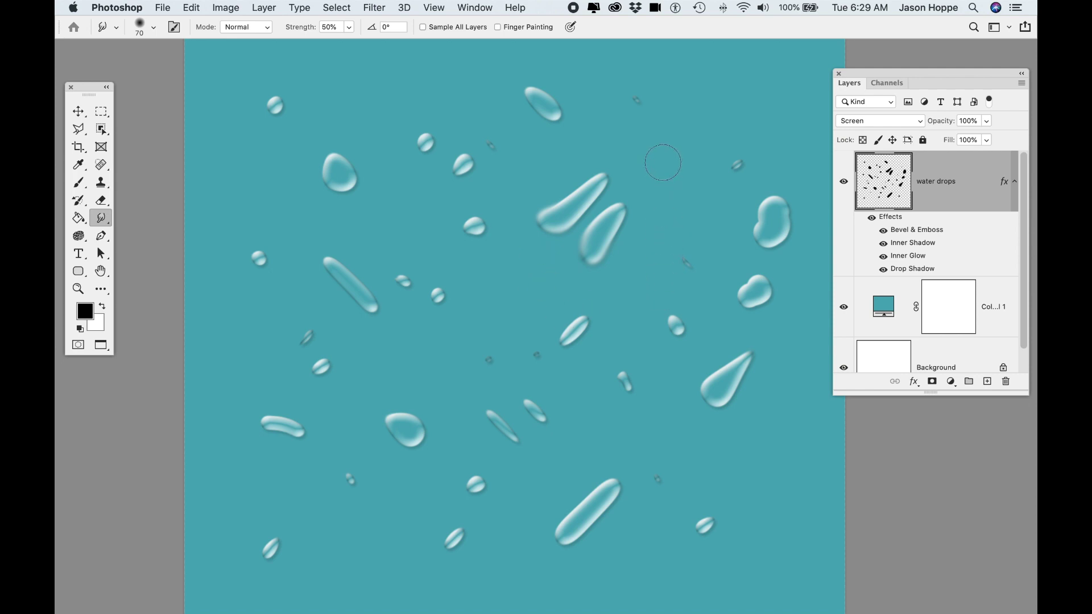
{"action": "key", "text": "b"}
{"action": "left_click_drag", "start_coordinate": [663, 162], "coordinate": [648, 190]}
Erase small spots inside the lower slanted drop and the large teardrop with a hard 20 px eraser at 50% opacity
{"action": "key", "text": "e"}
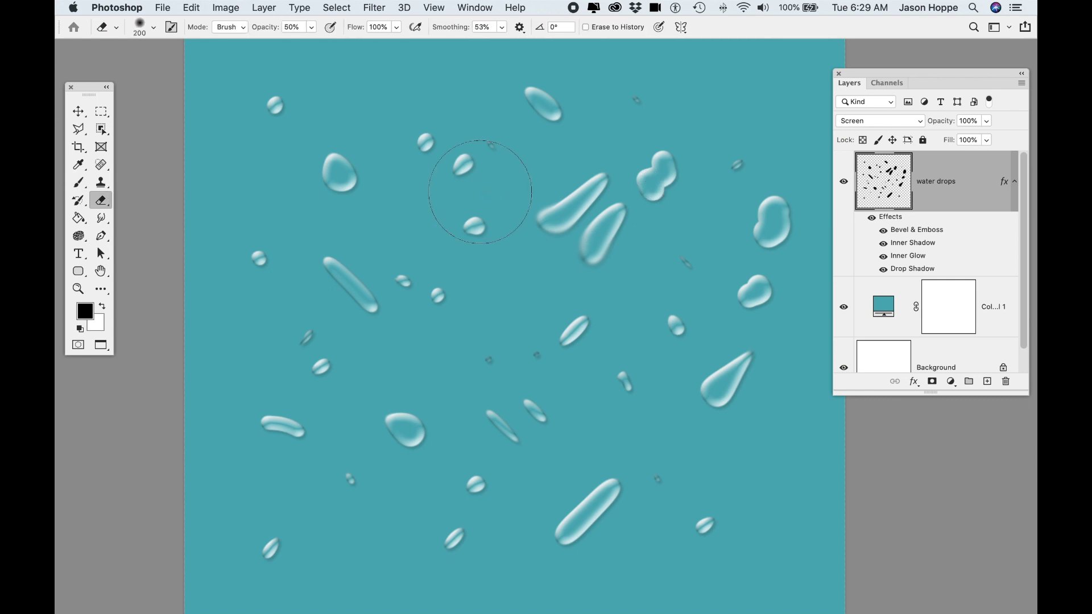
{"action": "key", "text": "bracketleft"}
{"action": "key", "text": "bracketleft"}
{"action": "key", "text": "bracketleft"}
{"action": "key", "text": "bracketleft"}
{"action": "key", "text": "bracketleft"}
{"action": "key", "text": "shift+bracketright"}
{"action": "key", "text": "shift+bracketright"}
{"action": "key", "text": "shift+bracketright"}
{"action": "key", "text": "shift+bracketright"}
{"action": "key", "text": "bracketleft"}
{"action": "key", "text": "bracketleft"}
{"action": "key", "text": "bracketleft"}
{"action": "left_click", "coordinate": [720, 390]}
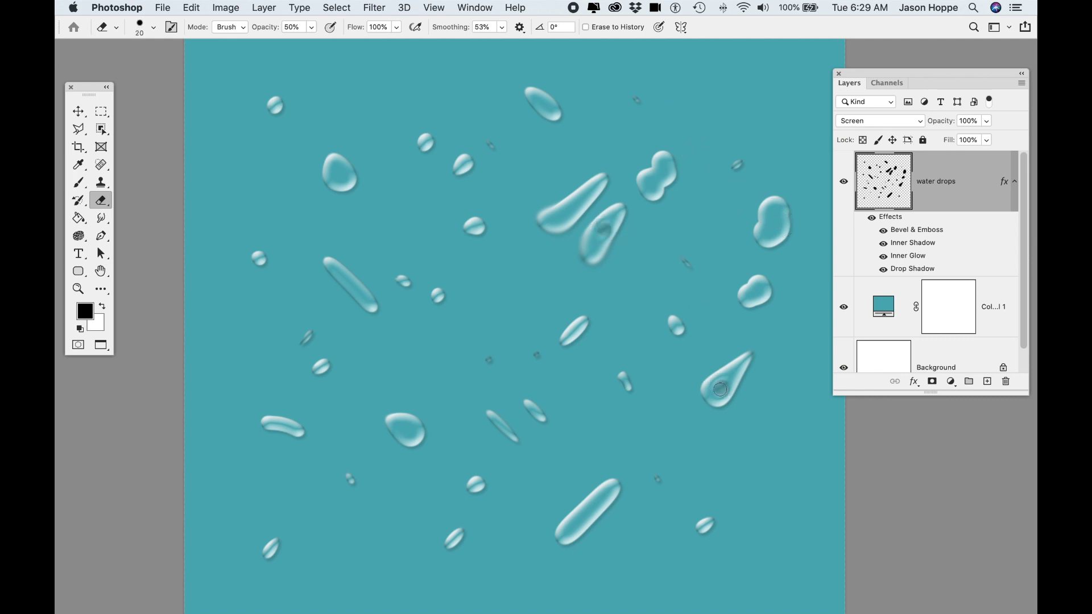
Split the long drop near the canvas's bottom in two with the eraser at 100% opacity, and erase the large teardrop's centre
{"action": "key", "text": "0"}
{"action": "left_click_drag", "start_coordinate": [597, 519], "coordinate": [545, 495]}
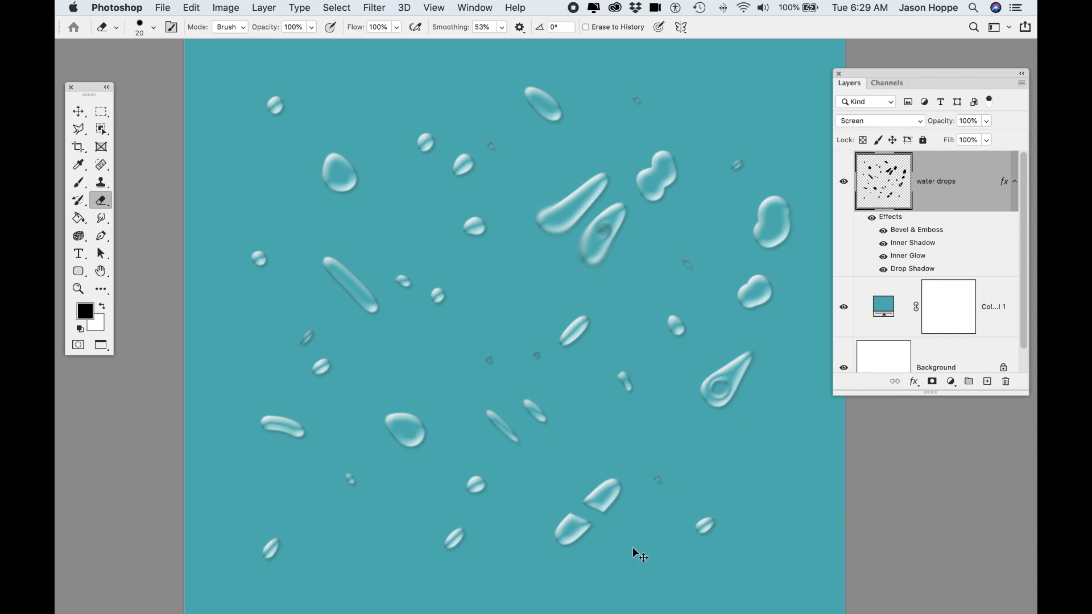
{"action": "key", "text": "super+z"}
{"action": "mouse_move", "coordinate": [606, 513]}
{"action": "left_mouse_down"}
{"action": "mouse_move", "coordinate": [591, 477]}
{"action": "mouse_move", "coordinate": [572, 501]}
{"action": "mouse_move", "coordinate": [598, 512]}
{"action": "mouse_move", "coordinate": [599, 535]}
{"action": "mouse_move", "coordinate": [560, 513]}
{"action": "left_mouse_up"}
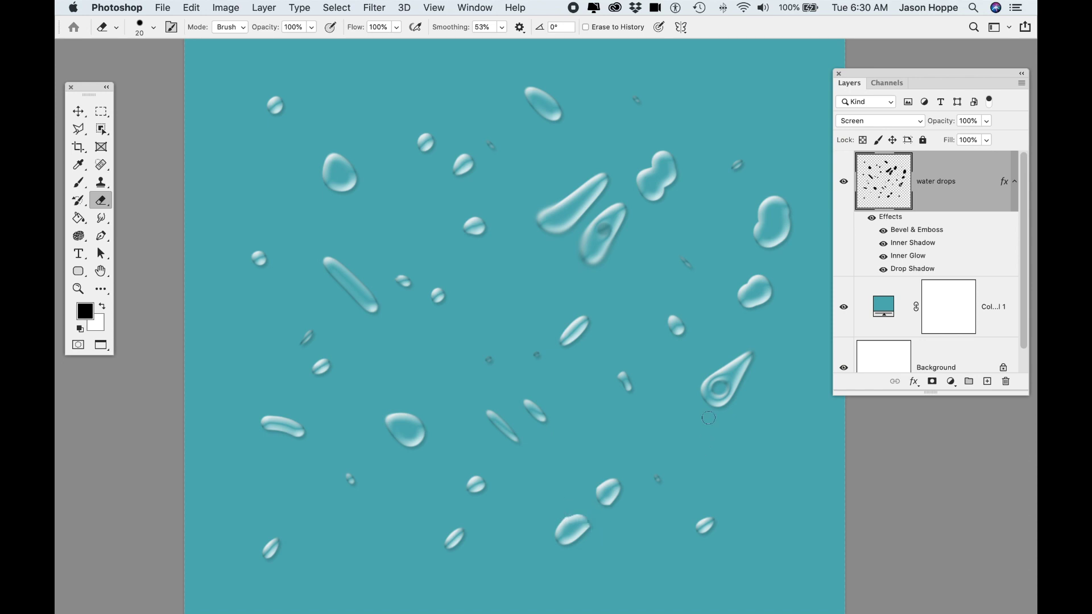
{"action": "left_click", "coordinate": [718, 391]}
Switch to the butterfly photo and select the butterfly using the Object Selection tool in Lasso mode
{"action": "key", "text": "ctrl+Tab"}
{"action": "key", "text": "ctrl+Tab"}
{"action": "key", "text": "ctrl+Tab"}
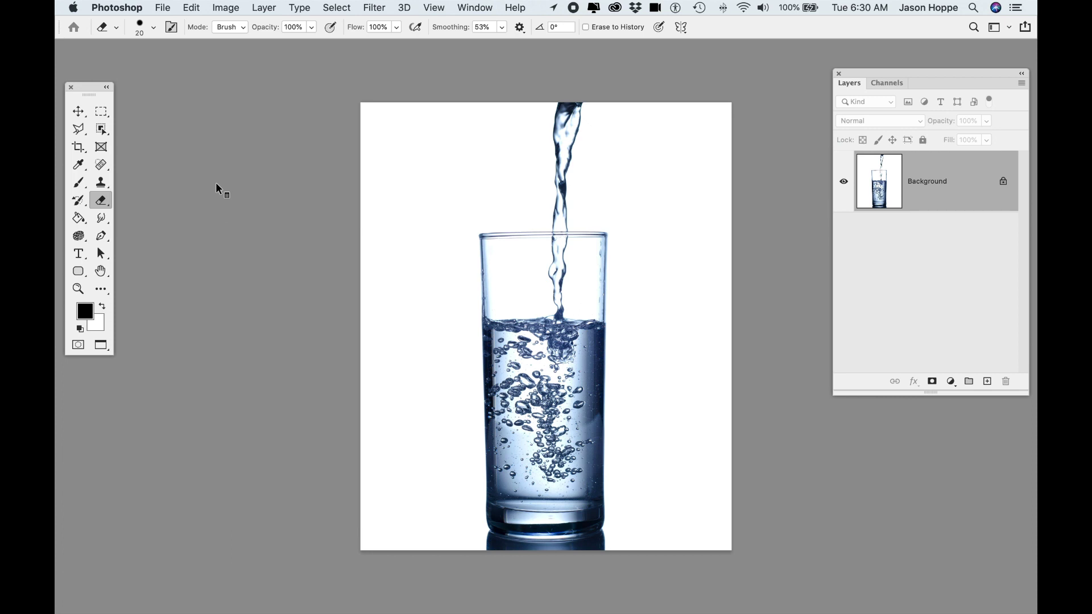
{"action": "key", "text": "ctrl+Tab"}
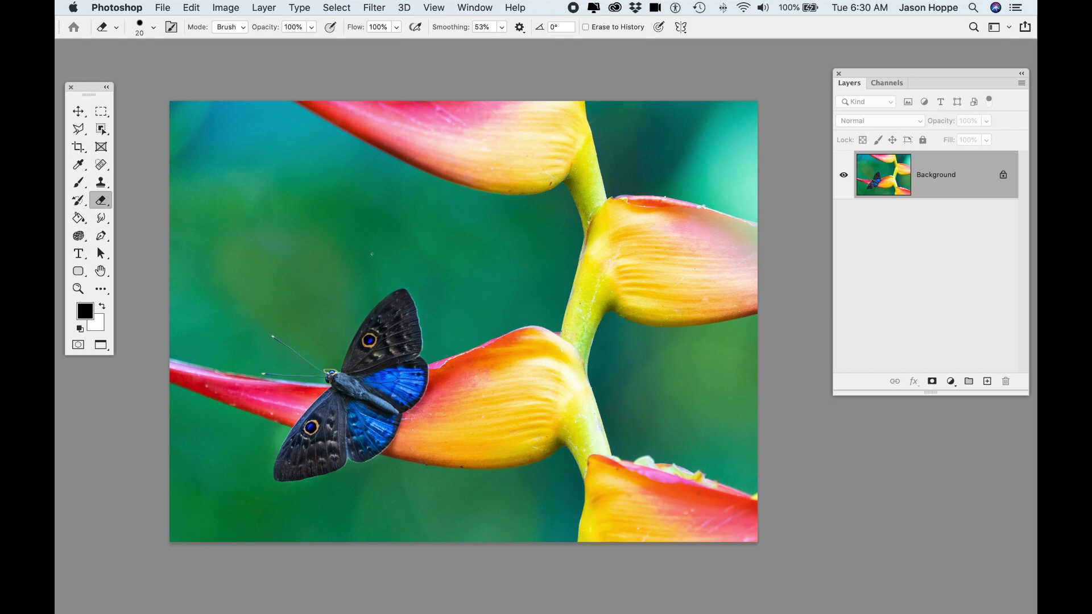
{"action": "left_click", "coordinate": [102, 130]}
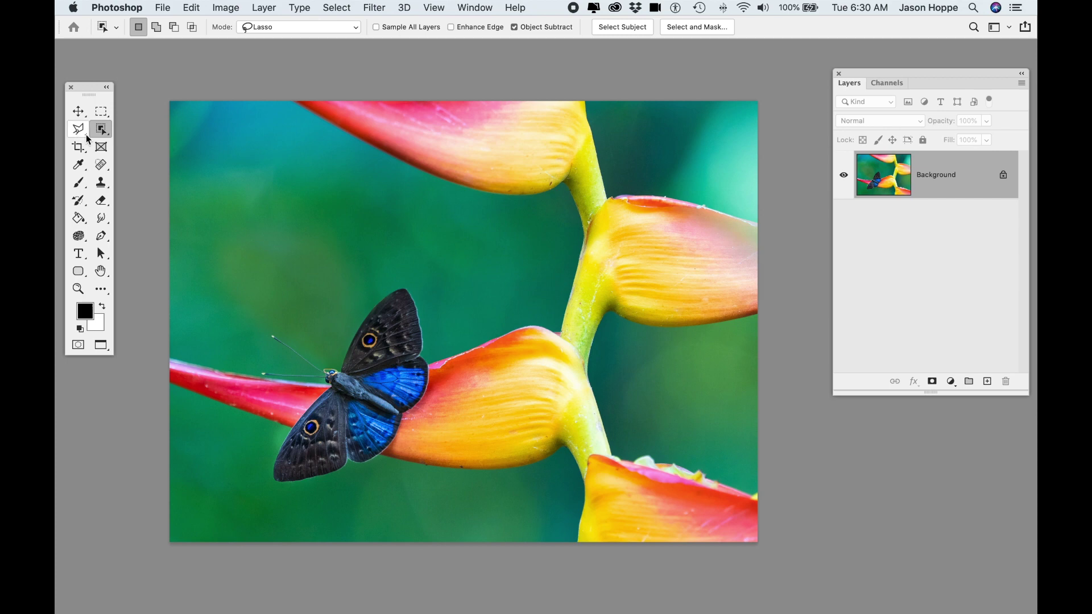
{"action": "right_click", "coordinate": [105, 132]}
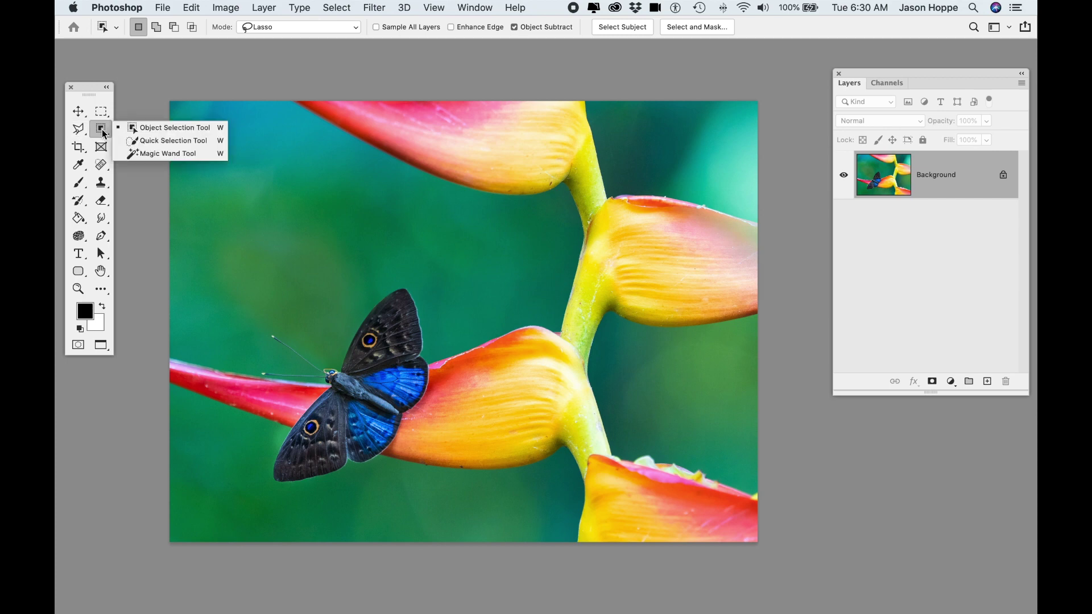
{"action": "left_click", "coordinate": [163, 131]}
{"action": "left_click", "coordinate": [296, 26]}
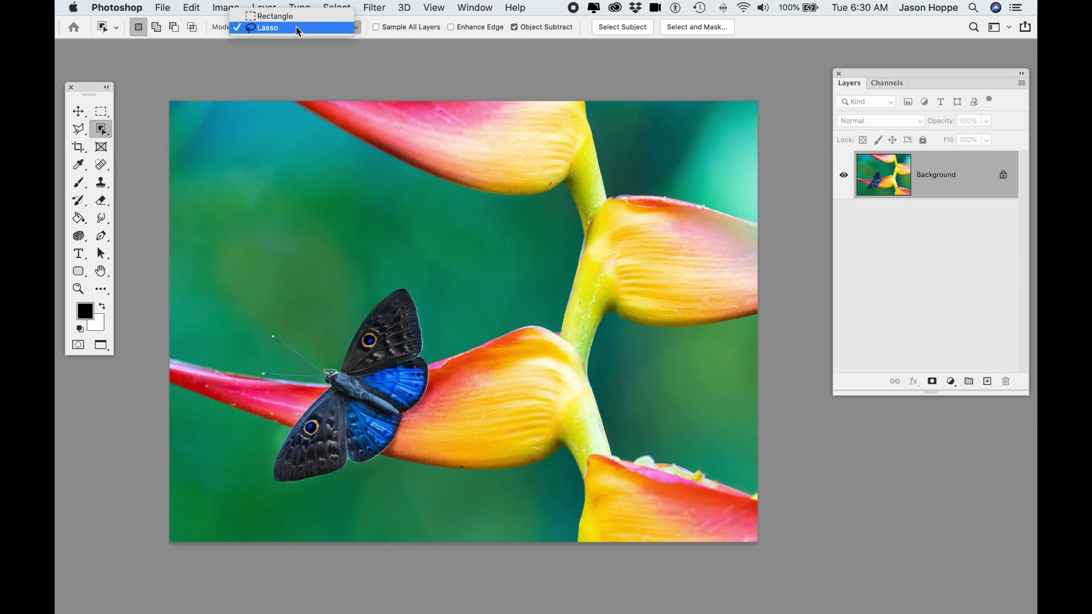
{"action": "left_click", "coordinate": [296, 28]}
{"action": "mouse_move", "coordinate": [392, 273]}
{"action": "left_mouse_down"}
{"action": "mouse_move", "coordinate": [360, 294]}
{"action": "mouse_move", "coordinate": [335, 349]}
{"action": "mouse_move", "coordinate": [305, 329]}
{"action": "mouse_move", "coordinate": [264, 324]}
{"action": "mouse_move", "coordinate": [235, 347]}
{"action": "mouse_move", "coordinate": [256, 392]}
{"action": "mouse_move", "coordinate": [280, 400]}
{"action": "mouse_move", "coordinate": [256, 462]}
{"action": "mouse_move", "coordinate": [294, 502]}
{"action": "mouse_move", "coordinate": [381, 486]}
{"action": "mouse_move", "coordinate": [431, 450]}
{"action": "mouse_move", "coordinate": [438, 321]}
{"action": "mouse_move", "coordinate": [393, 274]}
{"action": "left_mouse_up"}
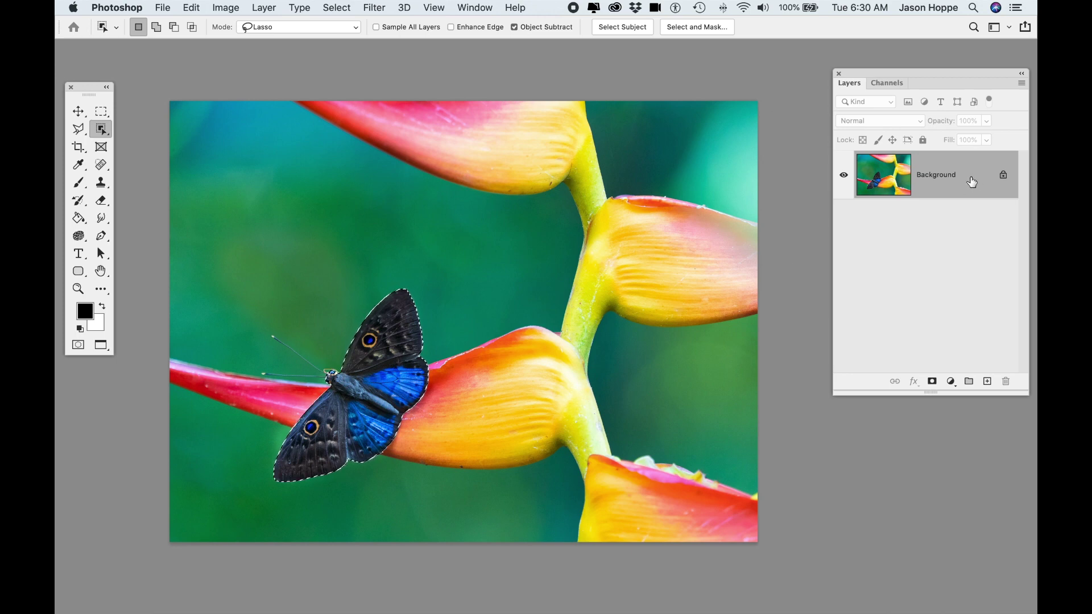
Mask out everything except the butterfly and add a Hue/Saturation adjustment layer with saturation -100
{"action": "left_click", "coordinate": [931, 381]}
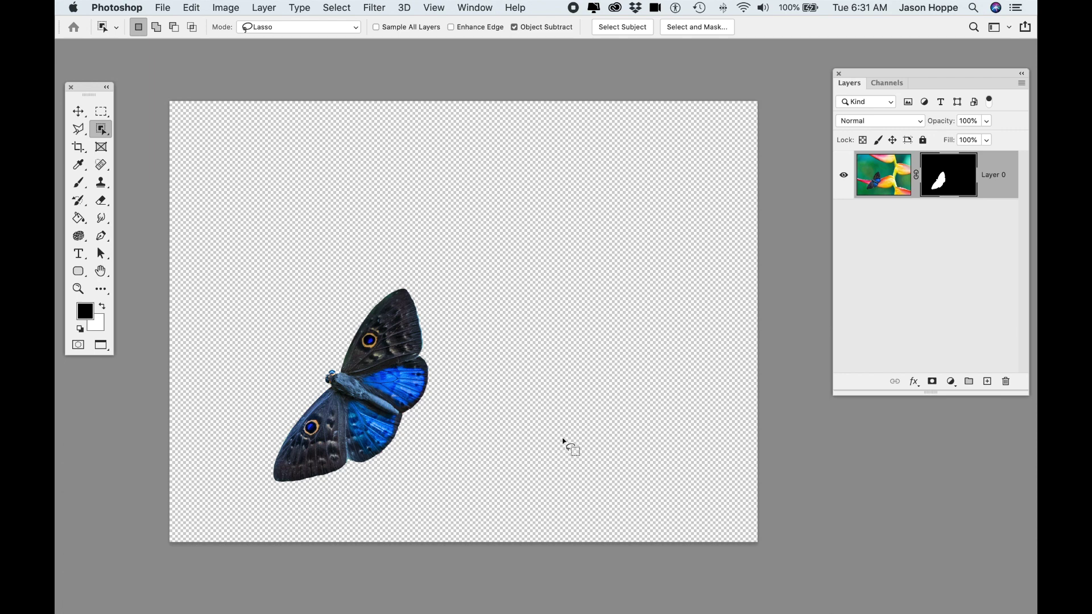
{"action": "left_click", "coordinate": [951, 382]}
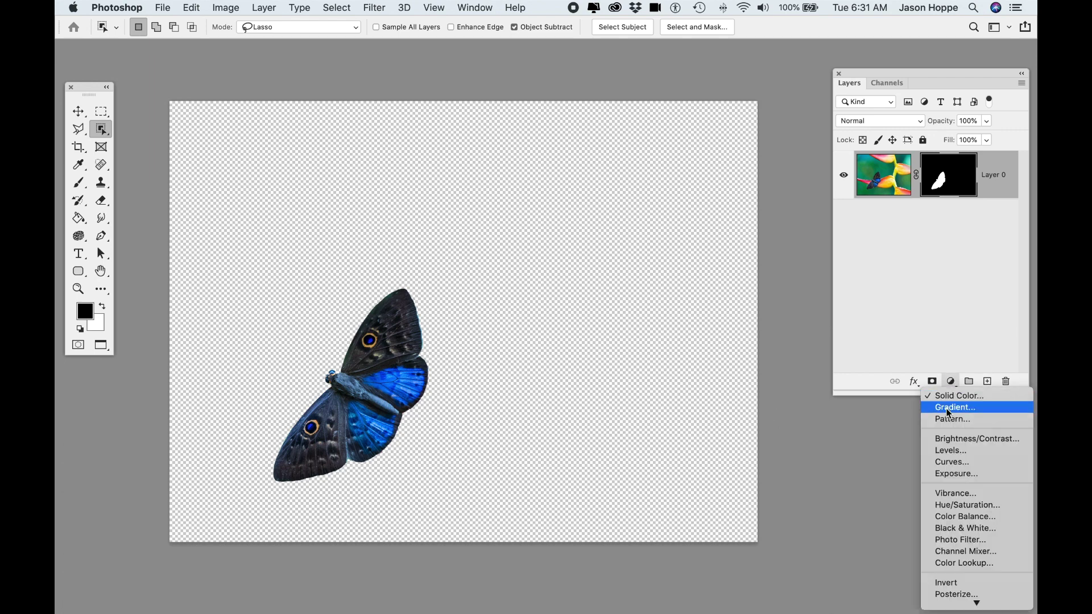
{"action": "left_click", "coordinate": [954, 504]}
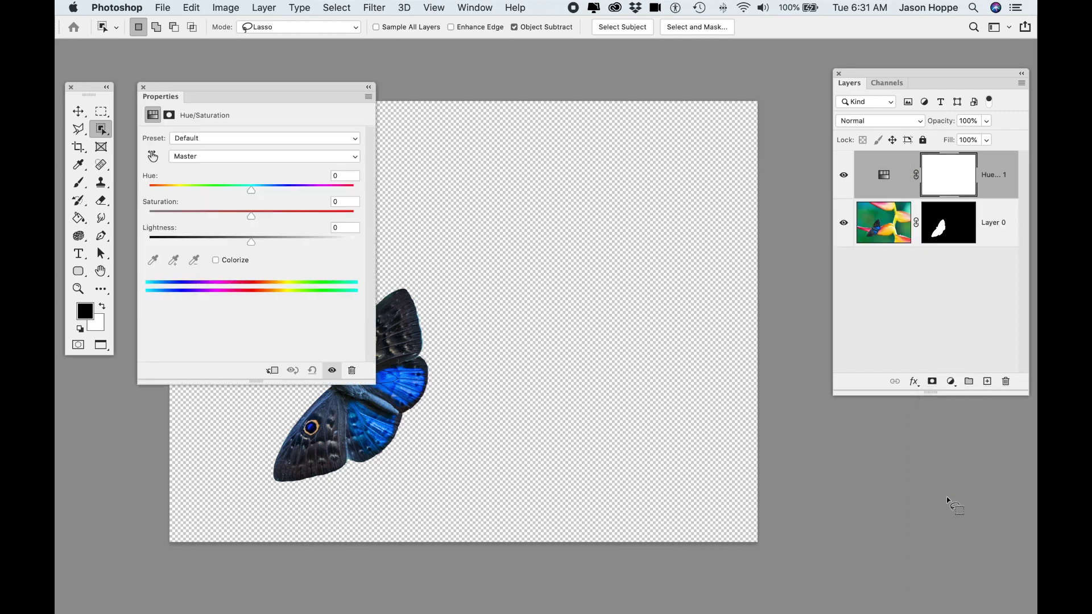
{"action": "left_click_drag", "start_coordinate": [251, 216], "coordinate": [145, 213]}
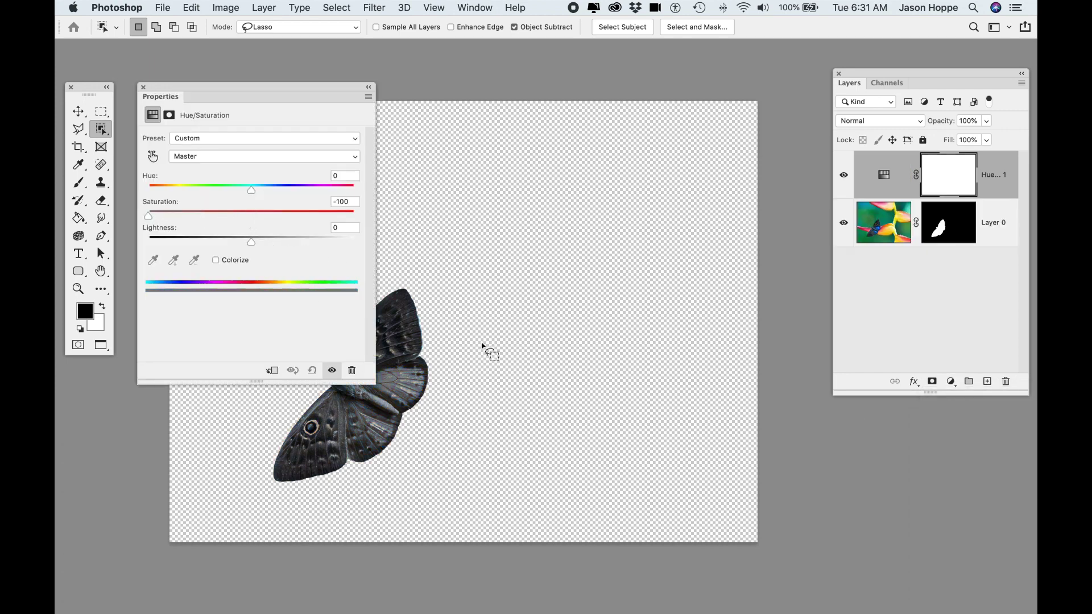
{"action": "left_click", "coordinate": [143, 87]}
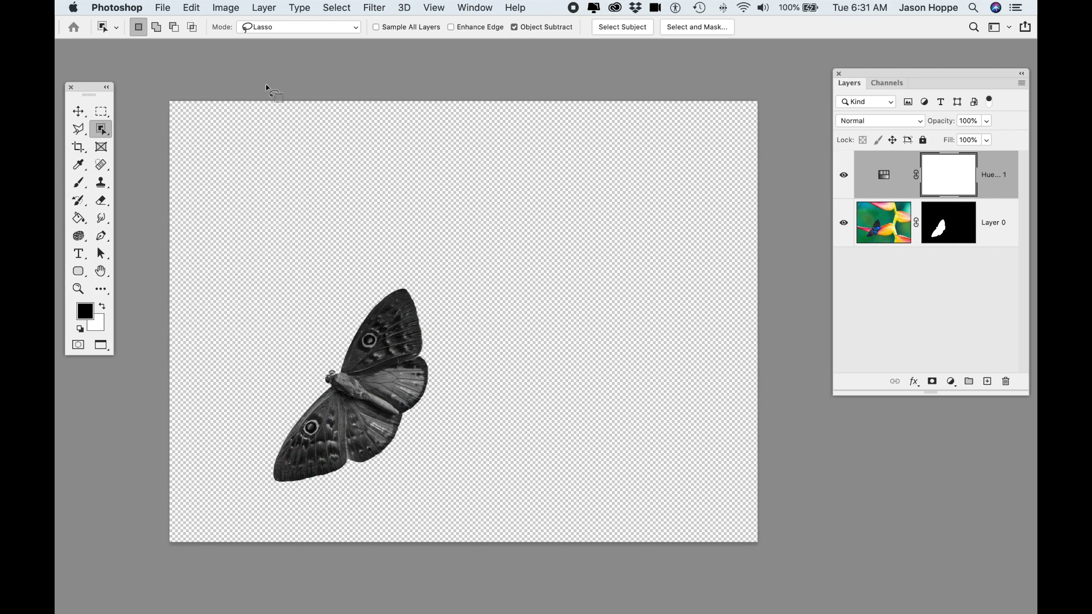
Duplicate the Blue channel of the desaturated butterfly image
{"action": "left_click", "coordinate": [899, 84]}
{"action": "left_click_drag", "start_coordinate": [928, 73], "coordinate": [876, 85]}
{"action": "left_click", "coordinate": [873, 177]}
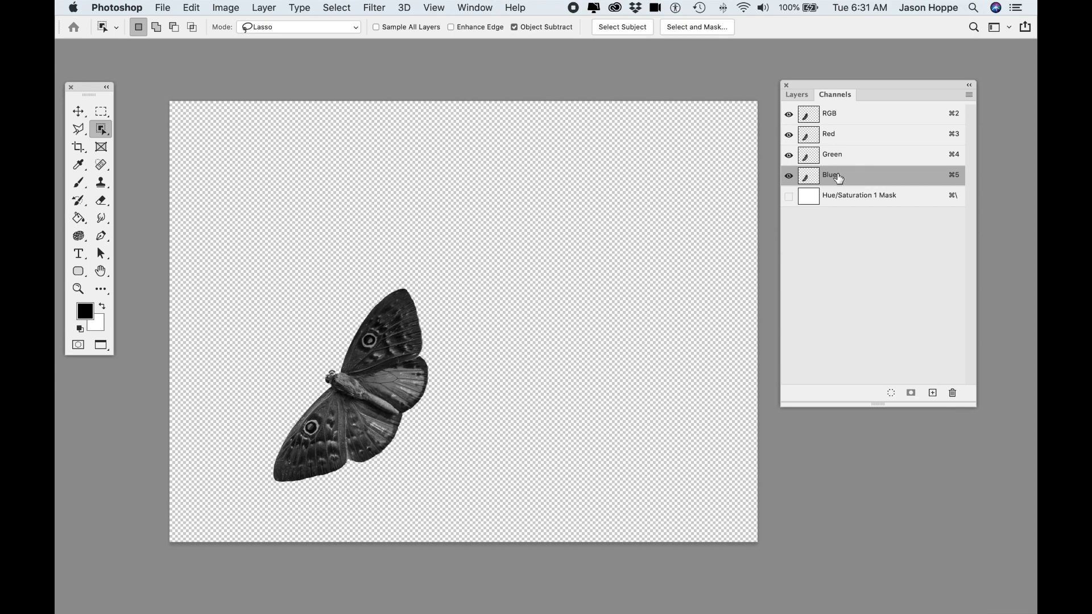
{"action": "left_click_drag", "start_coordinate": [838, 178], "coordinate": [933, 393]}
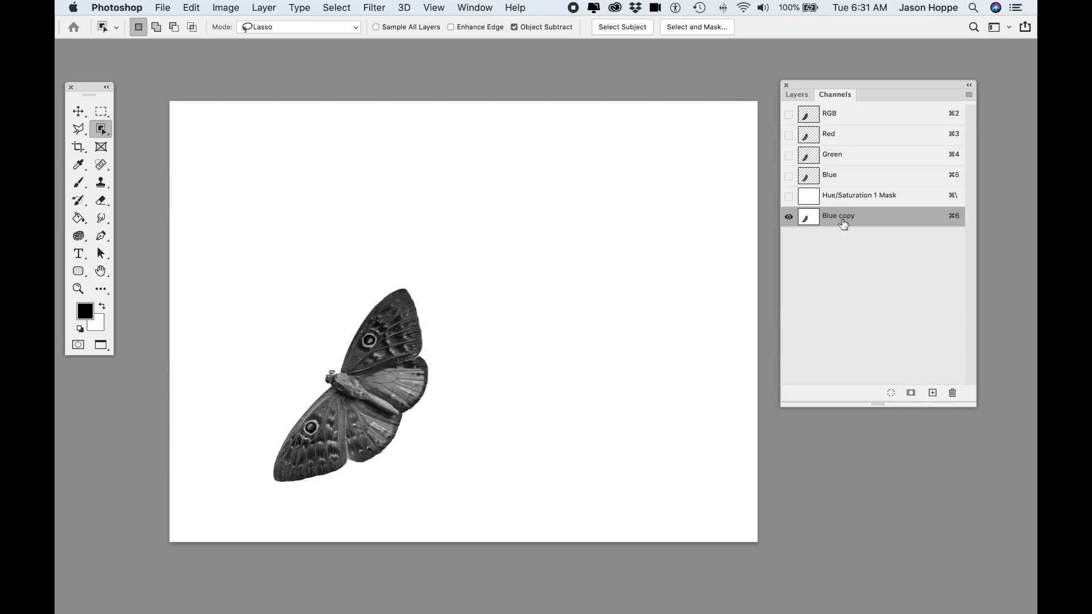
Apply Levels to the Blue copy channel with black input 103, midtone 1.00 and white input 136
{"action": "key", "text": "super+l"}
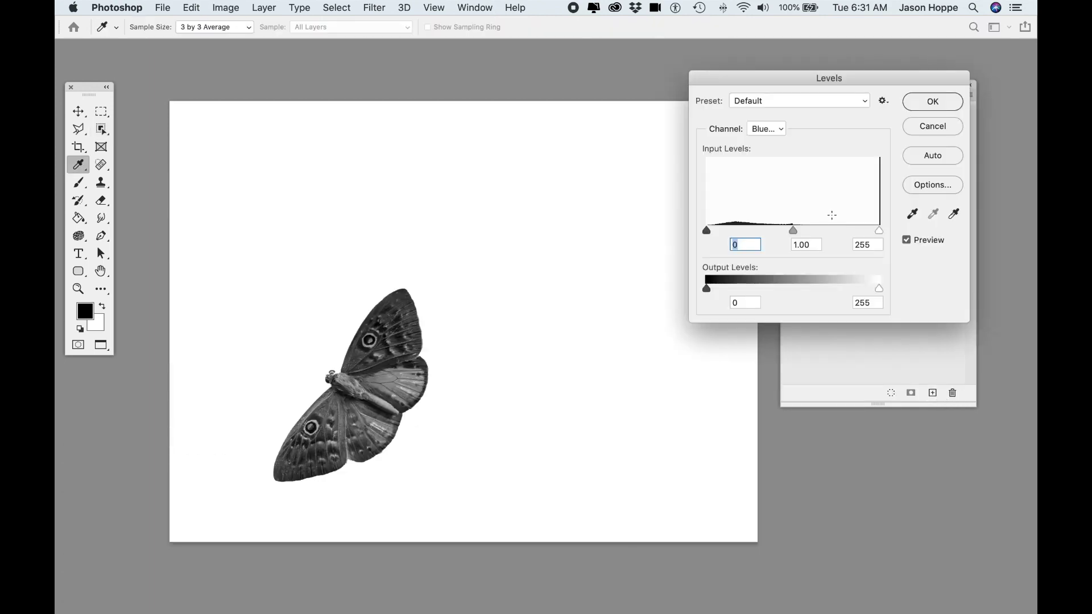
{"action": "left_click_drag", "start_coordinate": [879, 230], "coordinate": [815, 230]}
{"action": "left_click_drag", "start_coordinate": [706, 230], "coordinate": [777, 234]}
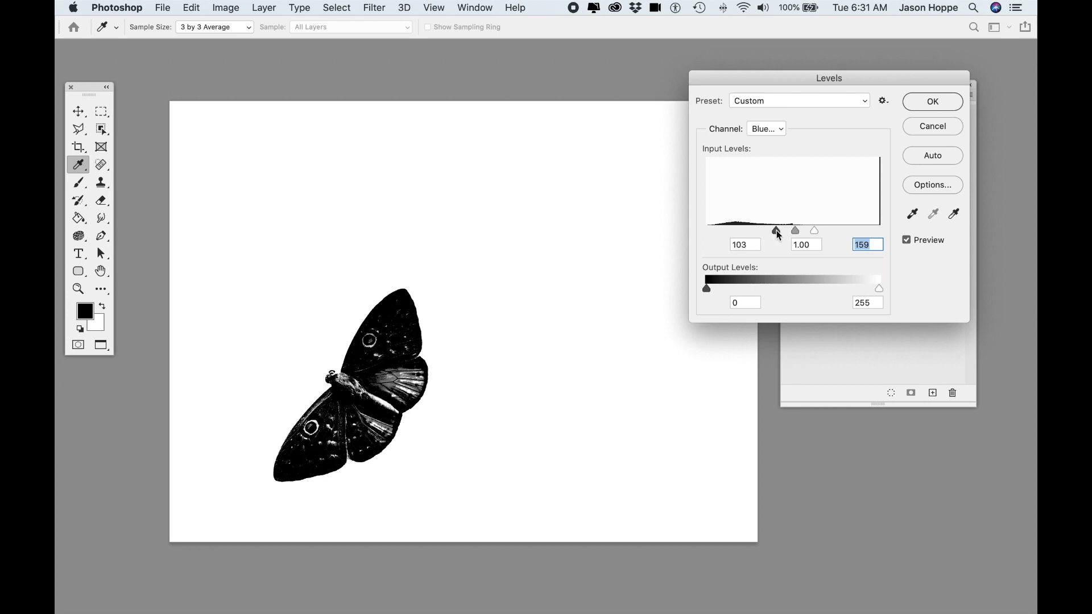
{"action": "mouse_move", "coordinate": [779, 230]}
{"action": "left_mouse_down"}
{"action": "mouse_move", "coordinate": [751, 230]}
{"action": "mouse_move", "coordinate": [802, 231]}
{"action": "mouse_move", "coordinate": [778, 232]}
{"action": "left_mouse_up"}
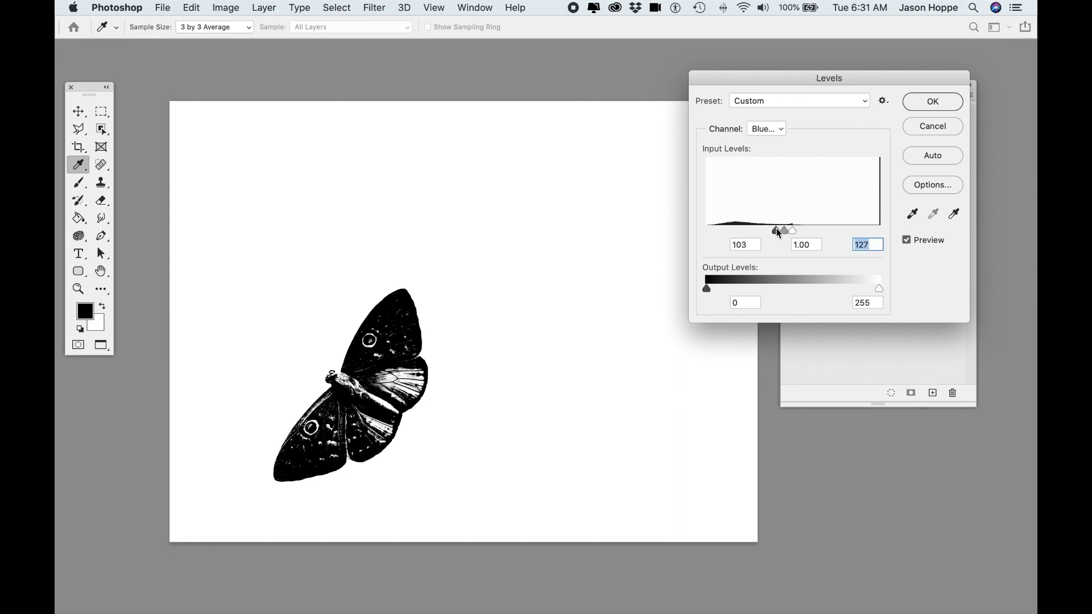
{"action": "left_click", "coordinate": [776, 231]}
{"action": "left_click_drag", "start_coordinate": [795, 230], "coordinate": [798, 230]}
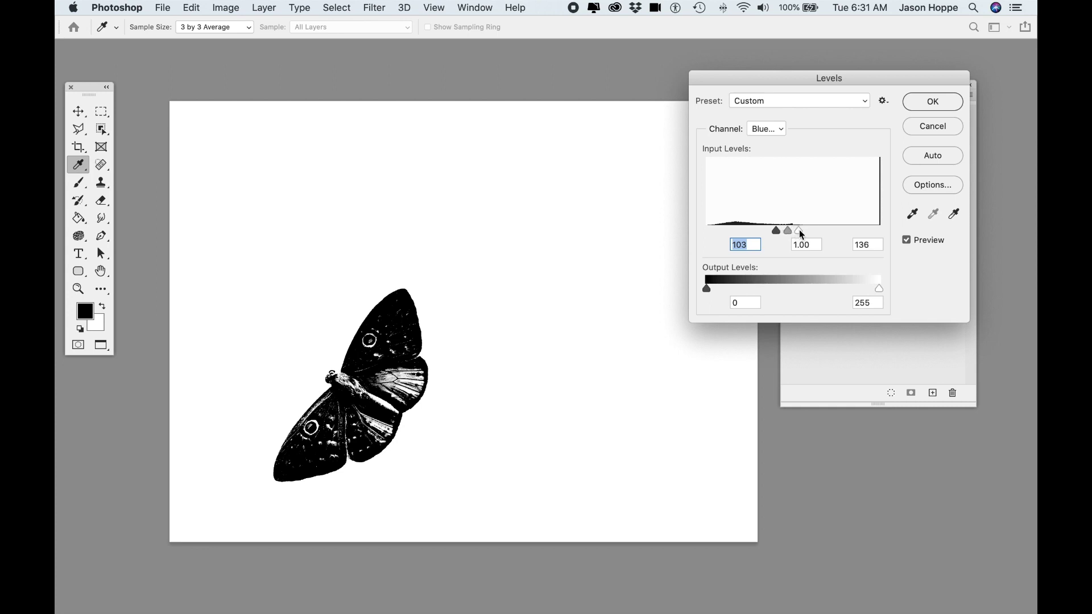
{"action": "left_click", "coordinate": [799, 230]}
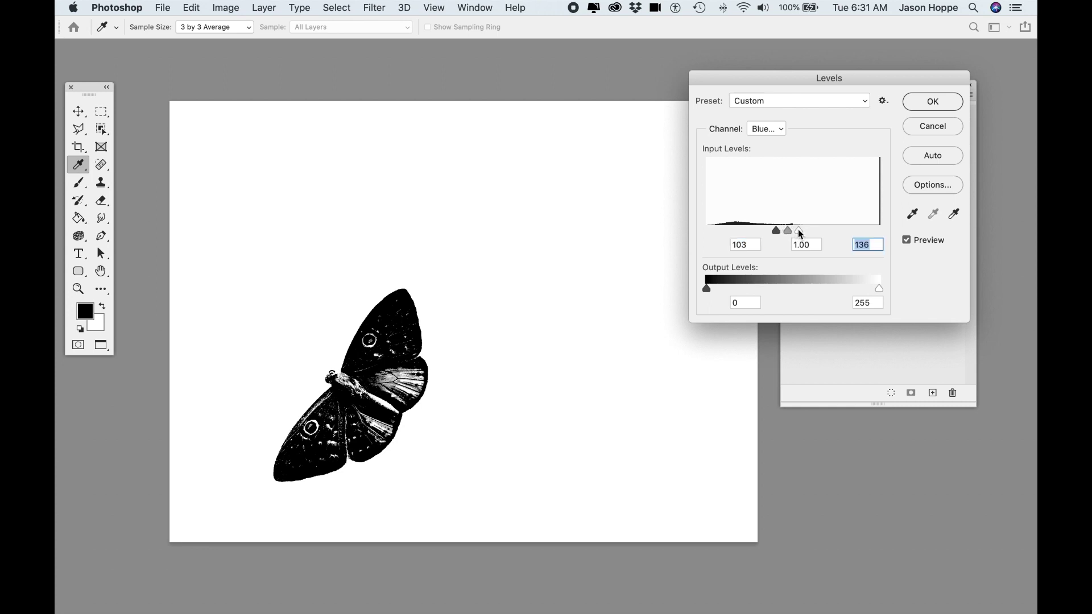
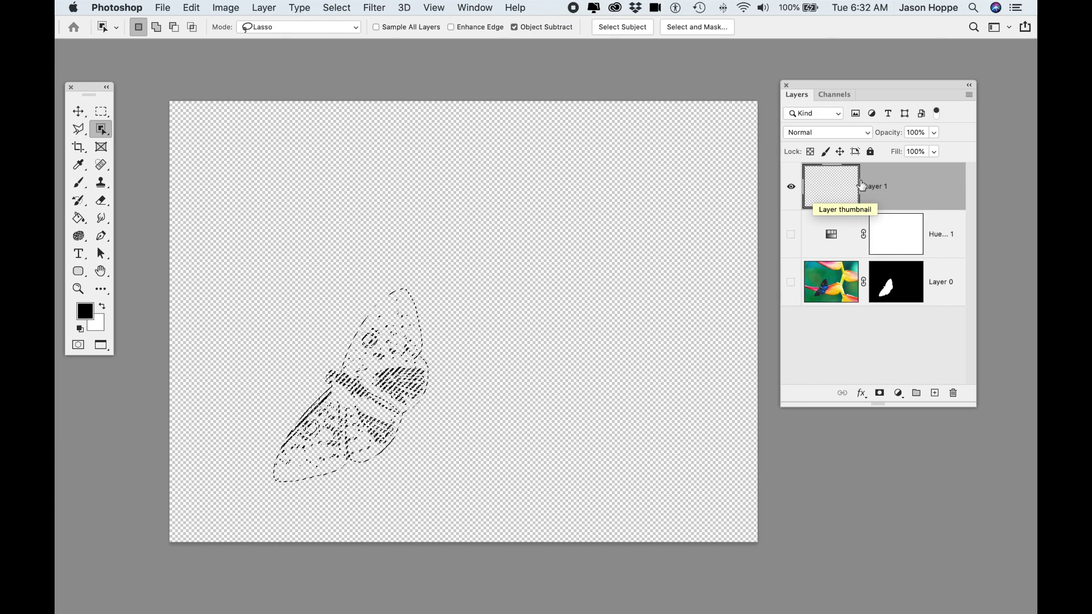
Rename the new empty layer above the Hue/Saturation adjustment as Butterfly
{"action": "double_click", "coordinate": [883, 186]}
{"action": "type", "text": "Butterfly"}
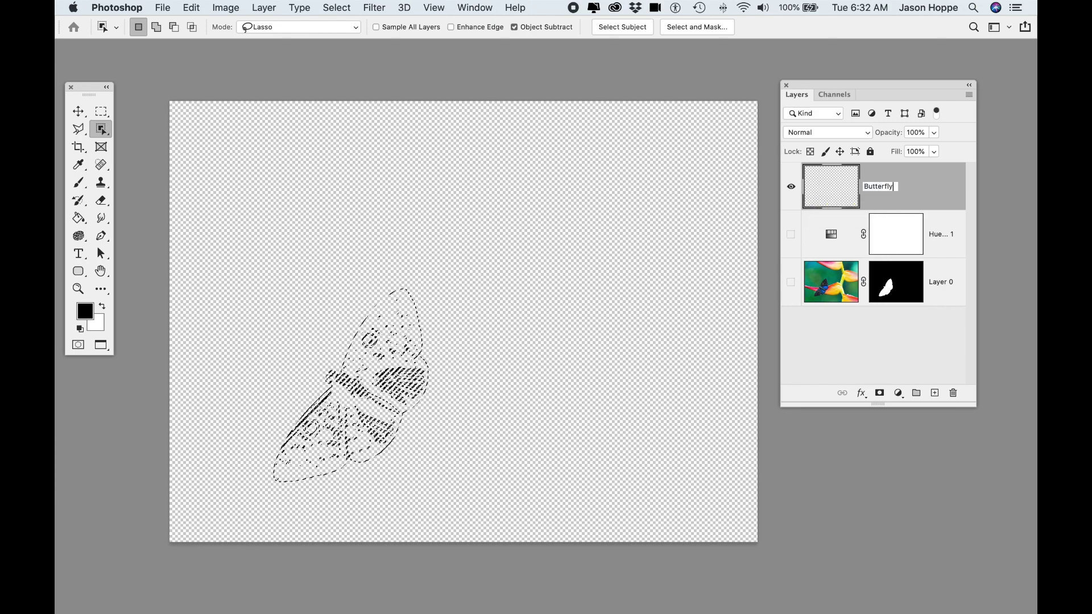
{"action": "key", "text": "Return"}
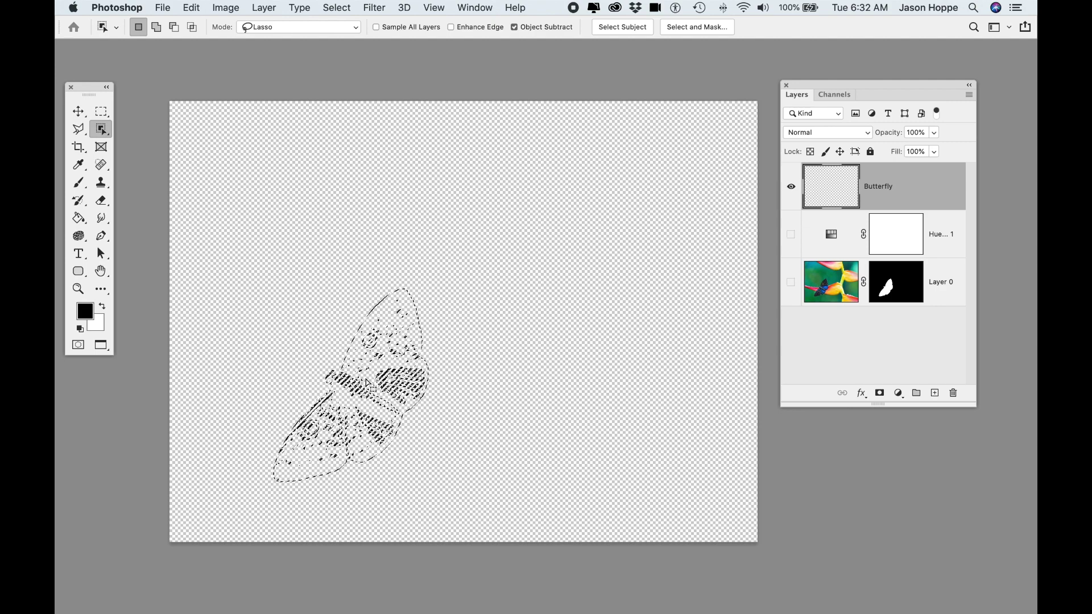
Fill the butterfly selection with white on the Butterfly layer and deselect
{"action": "left_click", "coordinate": [86, 311]}
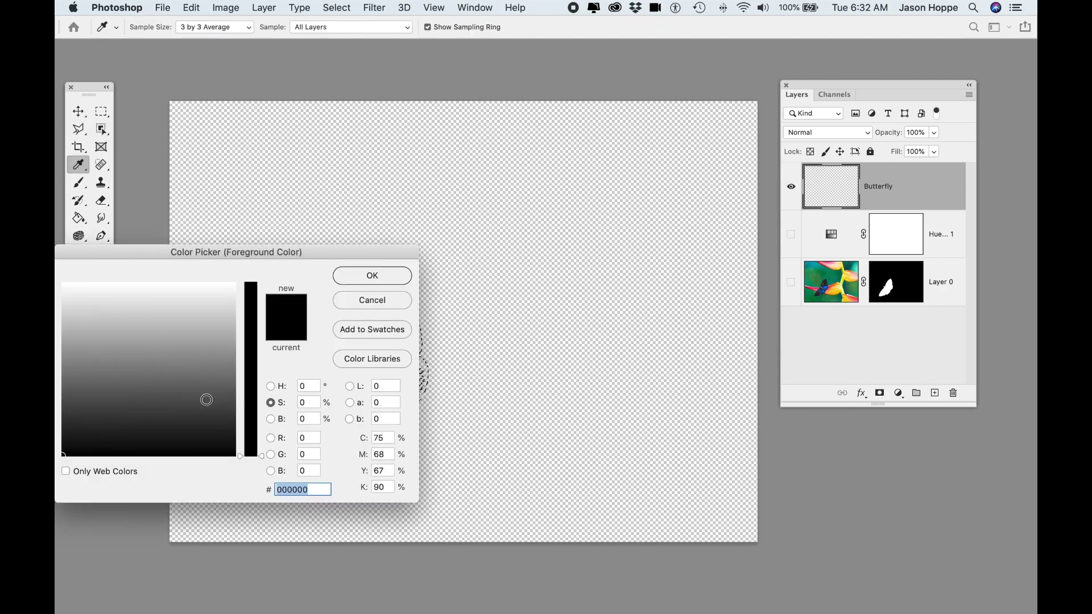
{"action": "left_click", "coordinate": [236, 461]}
{"action": "left_click", "coordinate": [372, 276]}
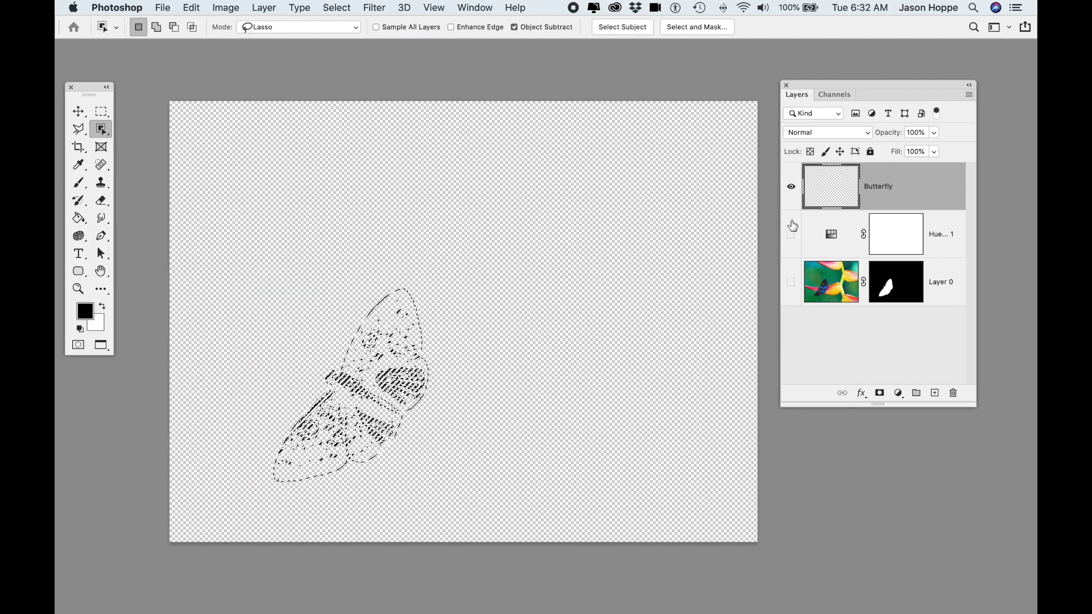
{"action": "left_click", "coordinate": [104, 307]}
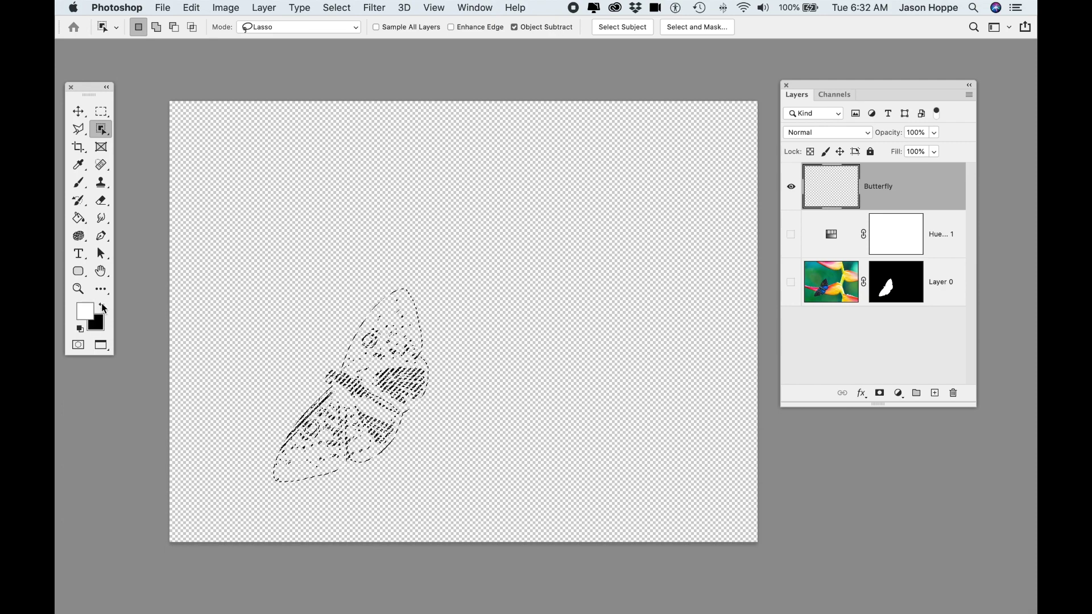
{"action": "left_click", "coordinate": [85, 311]}
{"action": "left_click", "coordinate": [373, 275]}
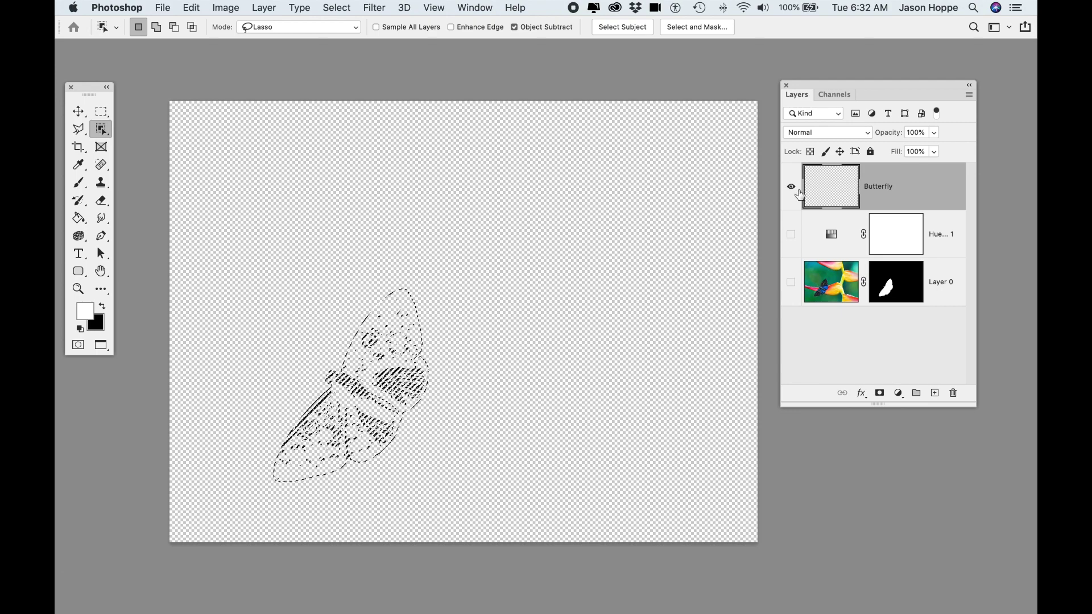
{"action": "key", "text": "alt+BackSpace"}
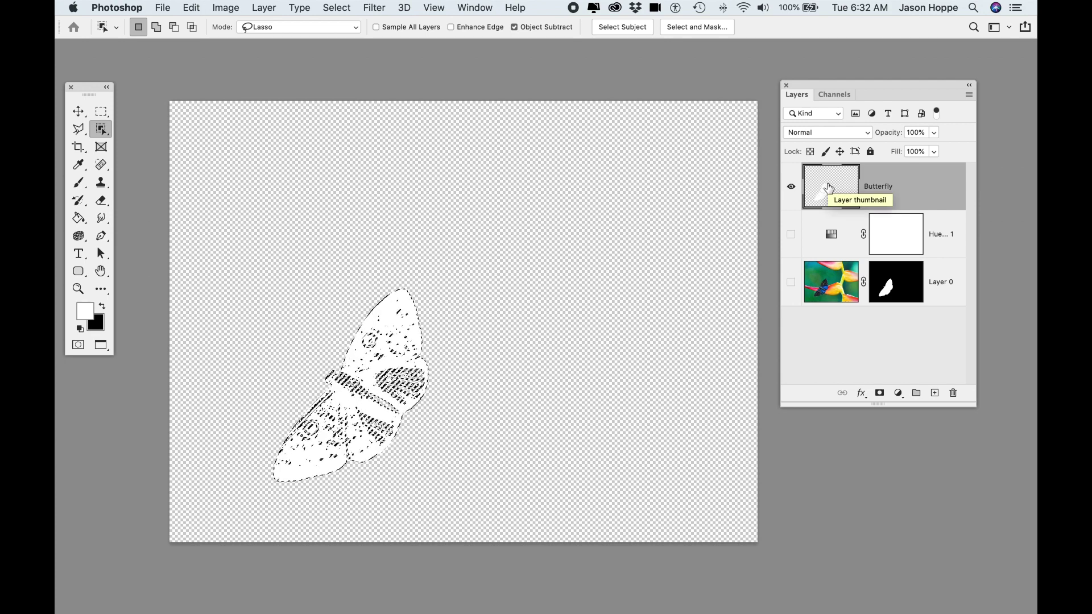
{"action": "key", "text": "ctrl+d"}
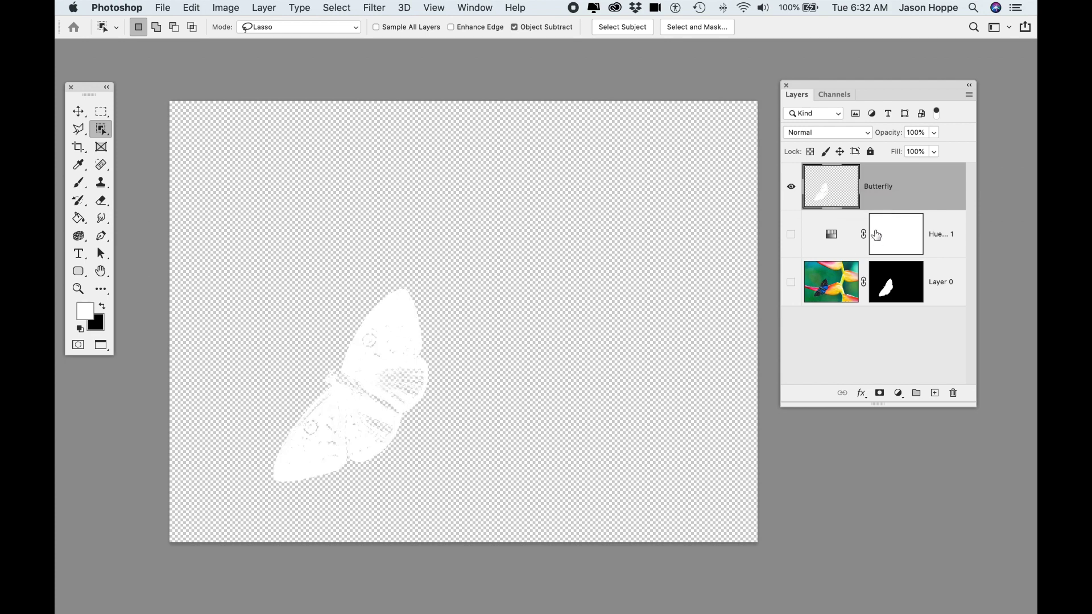
Apply the most recently saved custom layer style, the last one in the preset list, to the Butterfly layer
{"action": "left_click", "coordinate": [480, 7]}
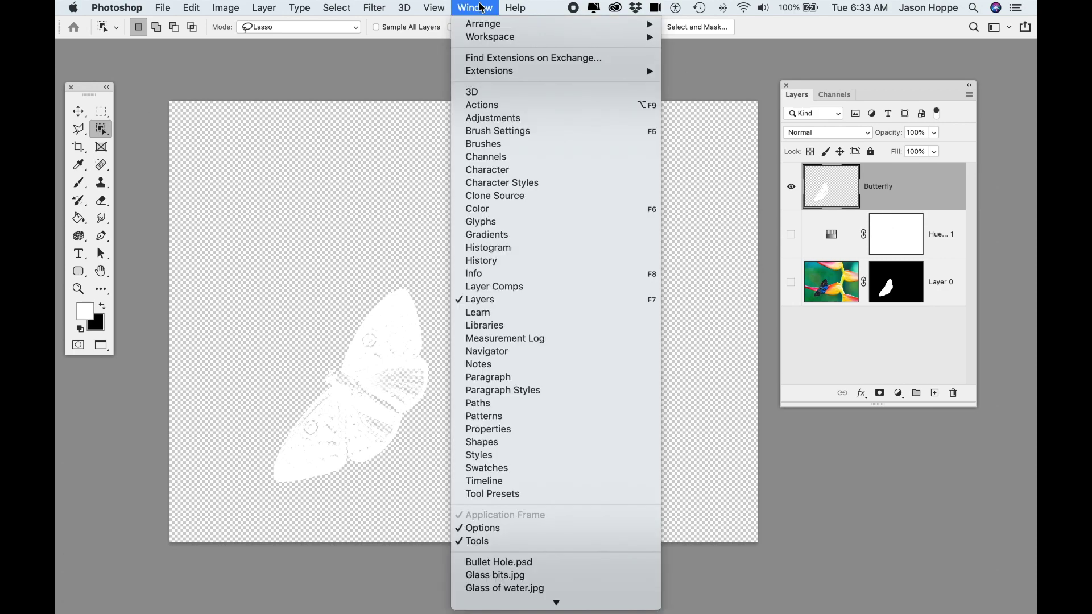
{"action": "left_click", "coordinate": [521, 457]}
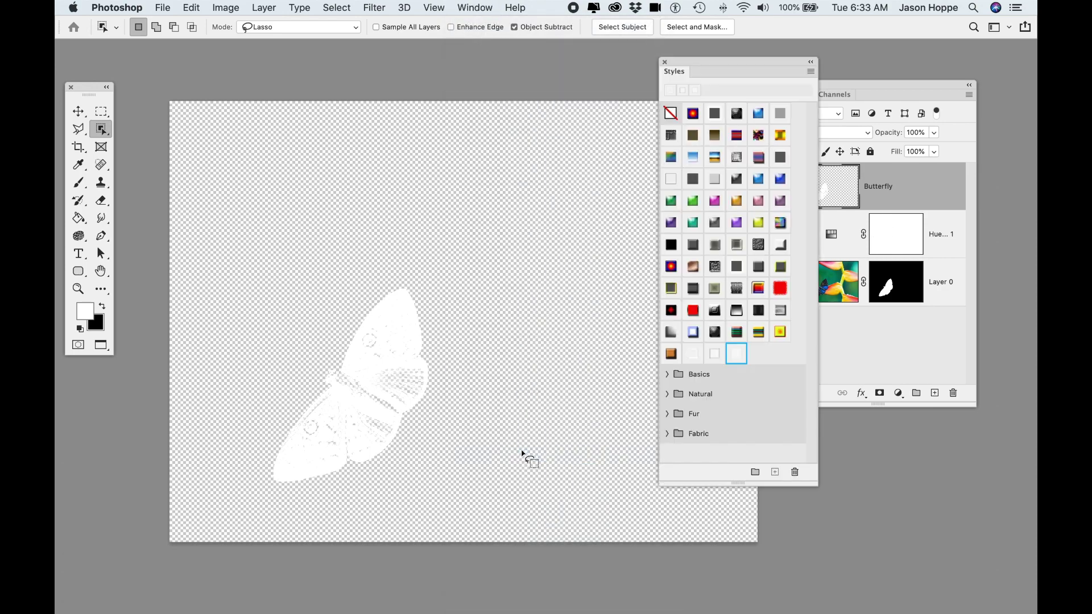
{"action": "left_click_drag", "start_coordinate": [749, 61], "coordinate": [653, 69]}
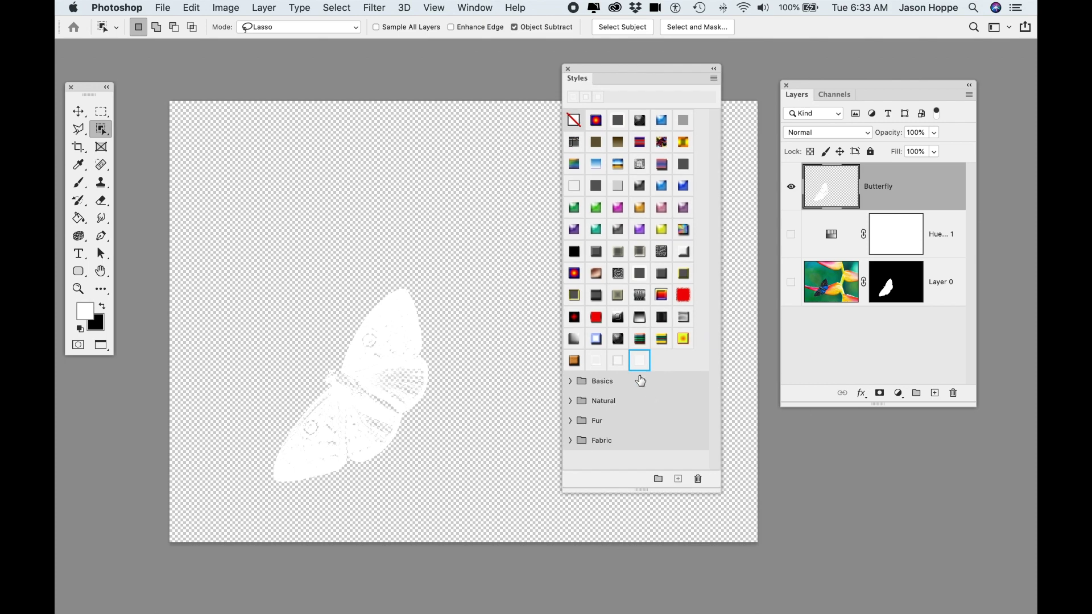
{"action": "left_click", "coordinate": [637, 362]}
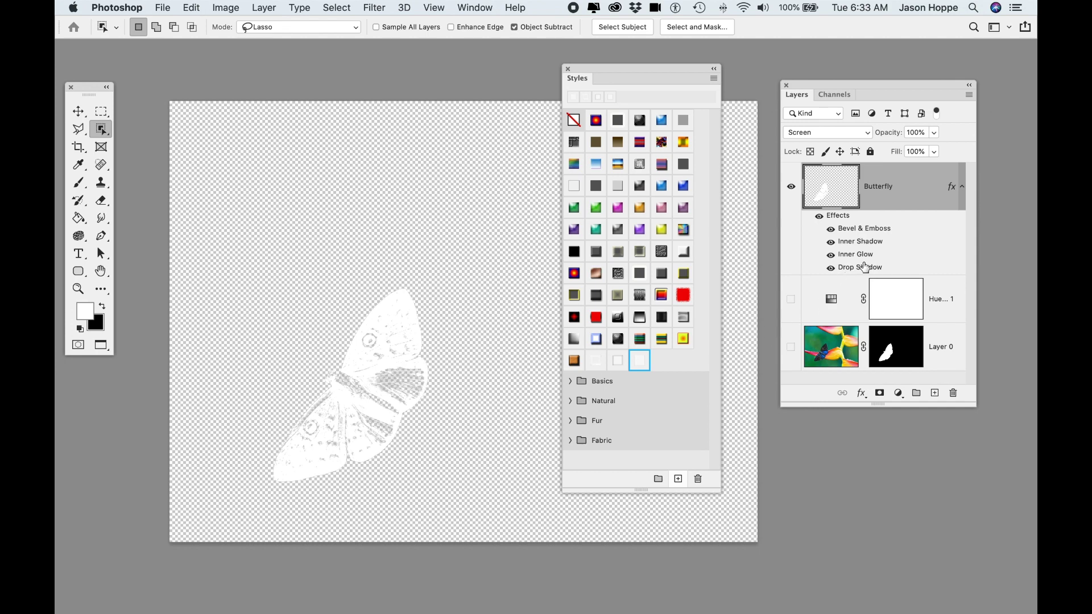
Add a Solid Color fill layer in cyan 55d4df and place it directly beneath the Butterfly layer
{"action": "left_click_drag", "start_coordinate": [879, 403], "coordinate": [897, 481]}
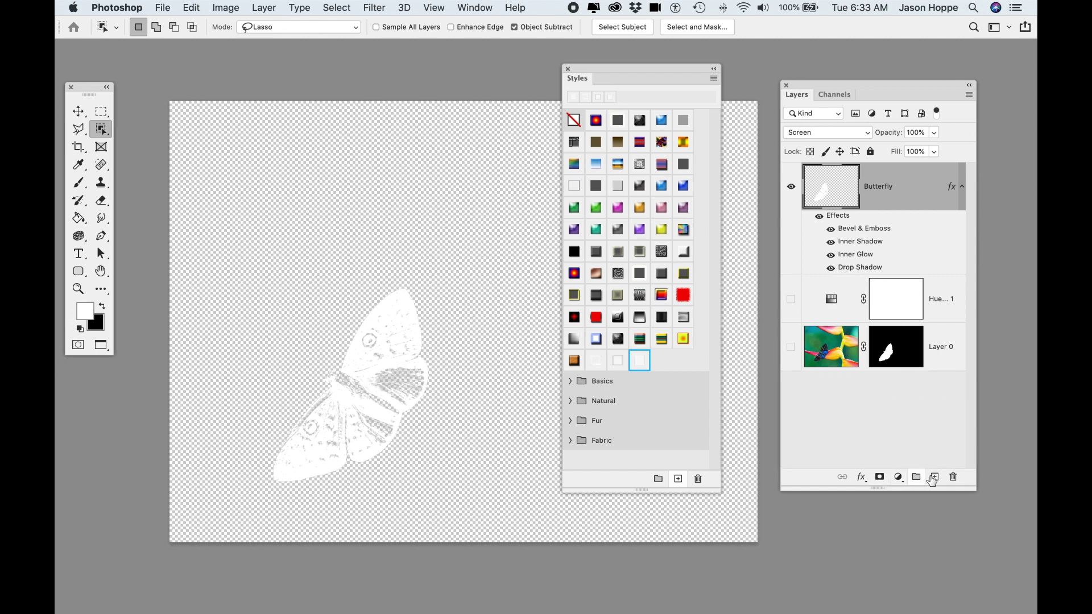
{"action": "left_click", "coordinate": [898, 476]}
{"action": "left_click", "coordinate": [914, 490]}
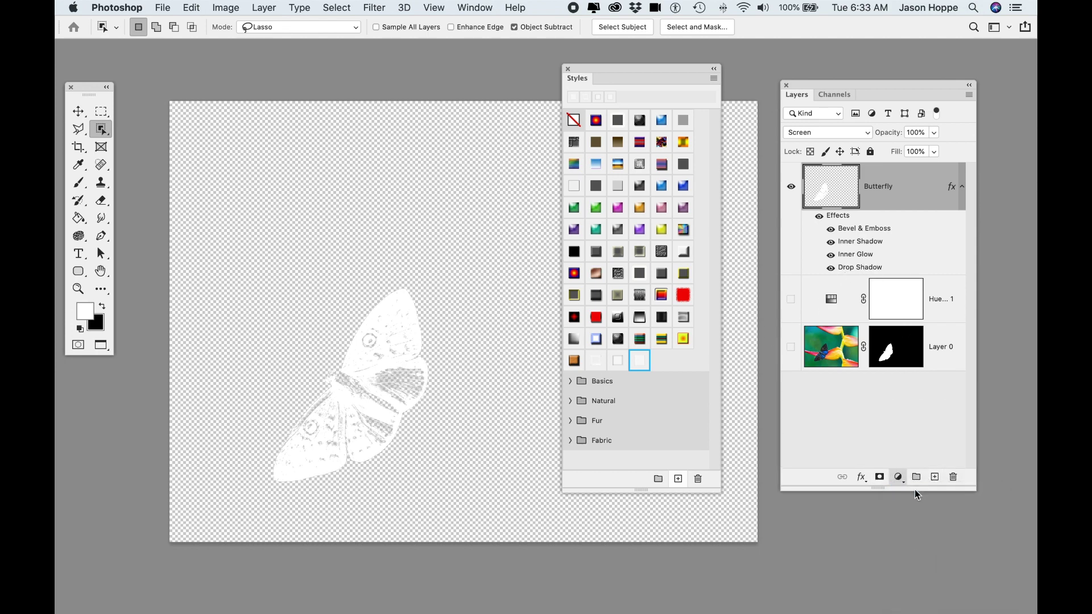
{"action": "left_click", "coordinate": [165, 322]}
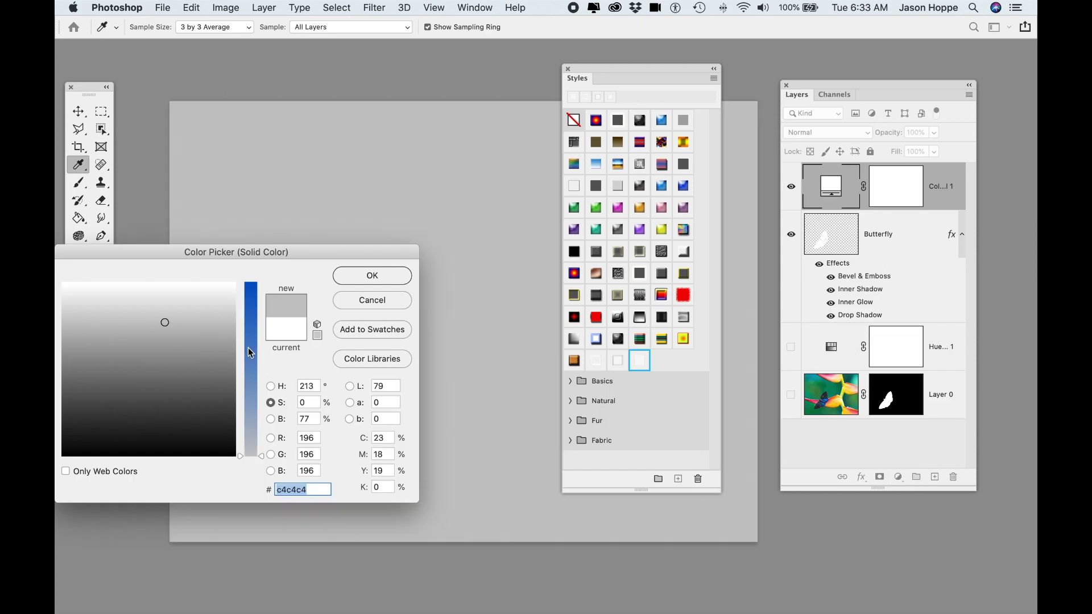
{"action": "left_click", "coordinate": [249, 351]}
{"action": "left_click", "coordinate": [152, 305]}
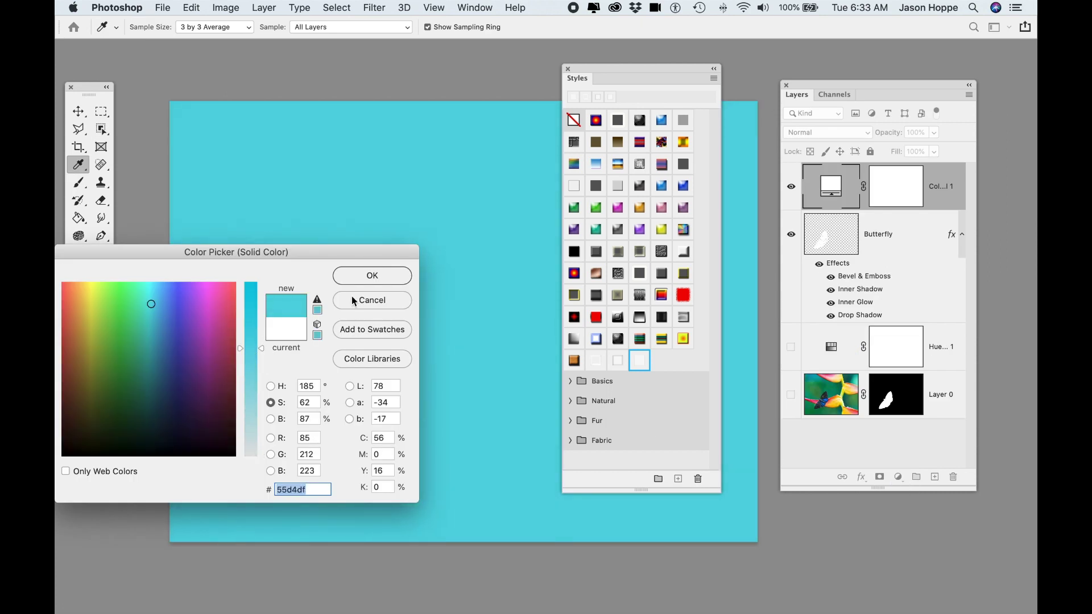
{"action": "left_click", "coordinate": [385, 283]}
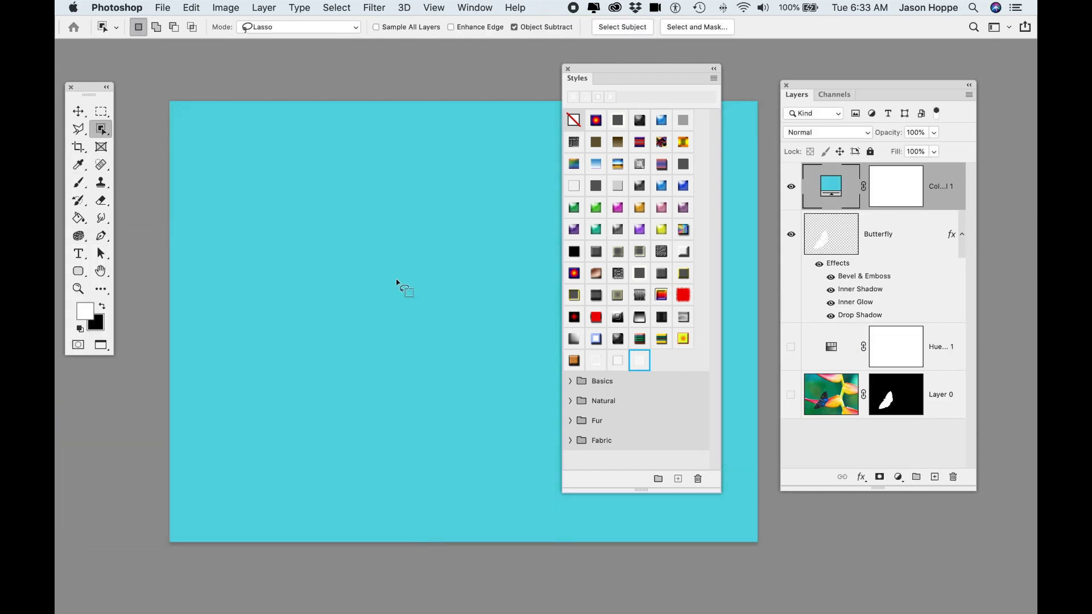
{"action": "left_click", "coordinate": [568, 69]}
{"action": "left_click_drag", "start_coordinate": [935, 190], "coordinate": [943, 319]}
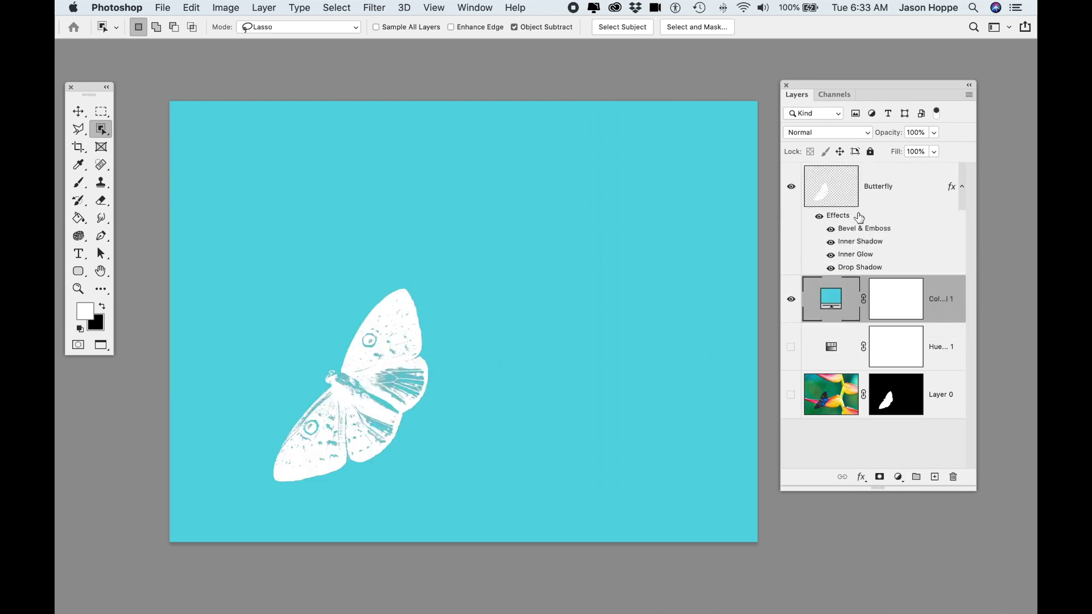
Set the Butterfly layer's blend mode to Multiply
{"action": "left_click", "coordinate": [849, 193]}
{"action": "left_click", "coordinate": [827, 132]}
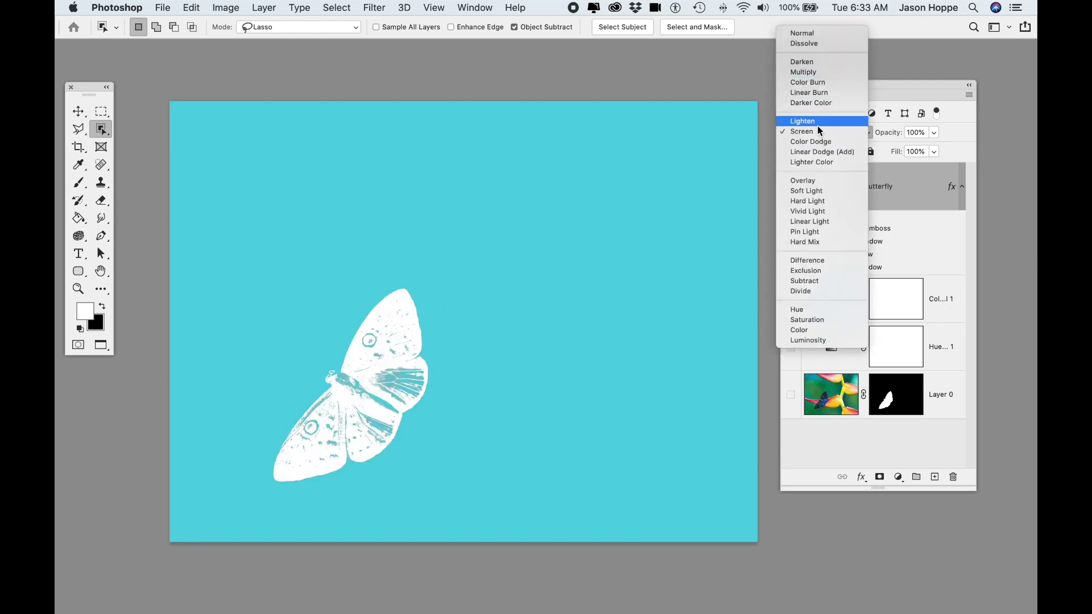
{"action": "left_click", "coordinate": [818, 73]}
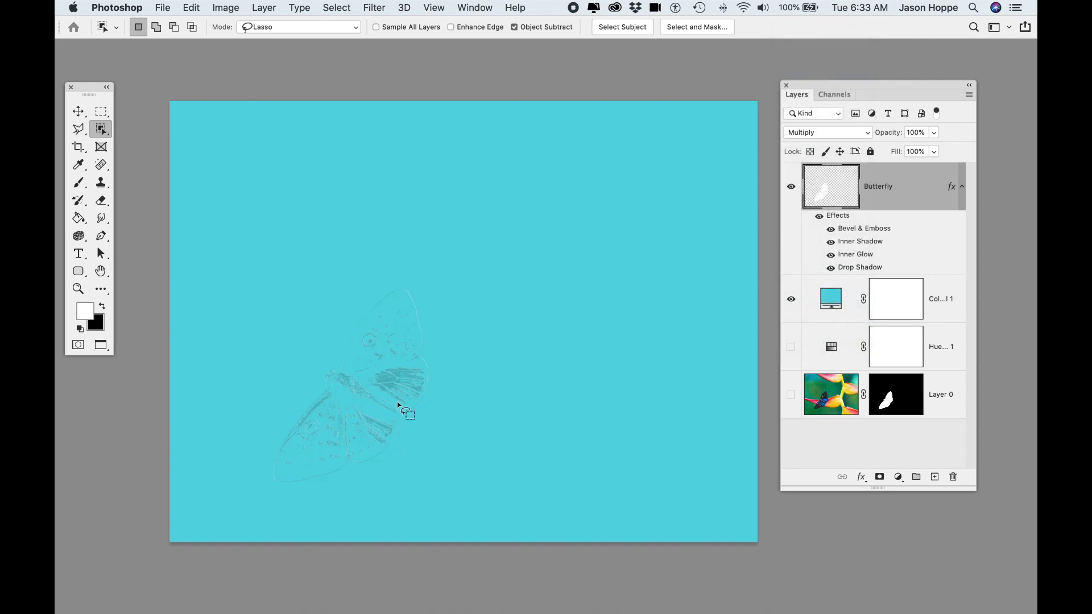
Set the Butterfly layer's Bevel & Emboss depth to 448% and its size to 43 px
{"action": "scroll", "coordinate": [398, 403], "scroll_direction": "up", "scroll_amount": 8}
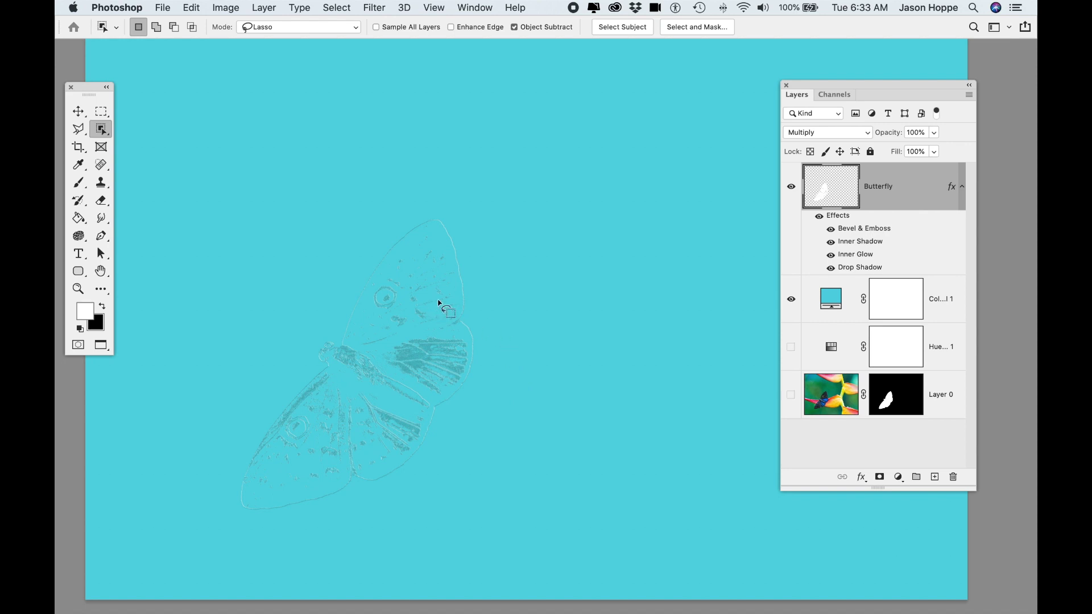
{"action": "double_click", "coordinate": [856, 230]}
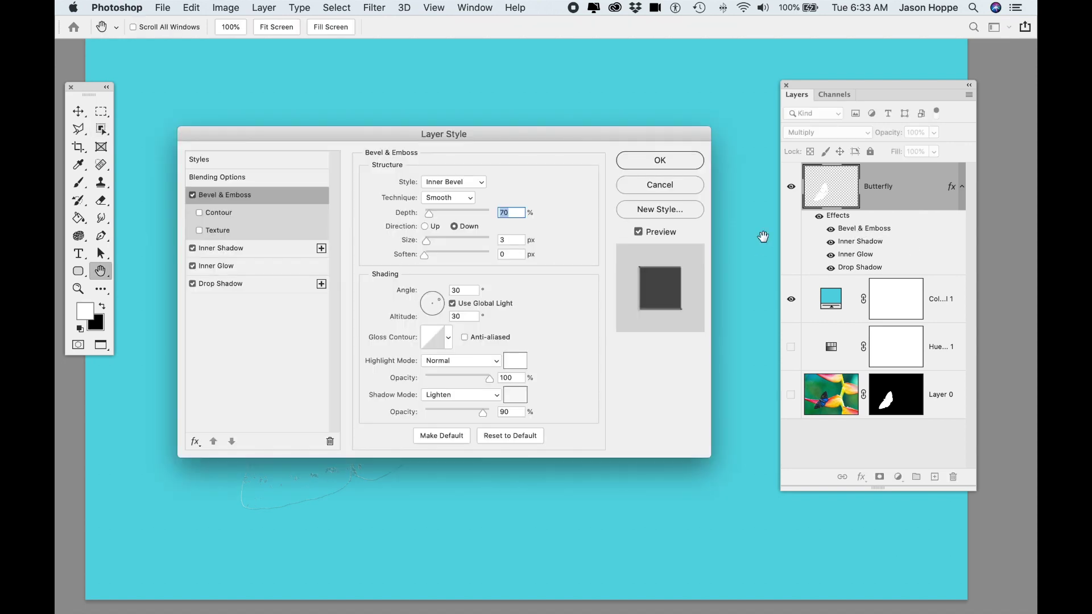
{"action": "left_click_drag", "start_coordinate": [483, 137], "coordinate": [839, 128]}
{"action": "left_click_drag", "start_coordinate": [786, 205], "coordinate": [794, 231]}
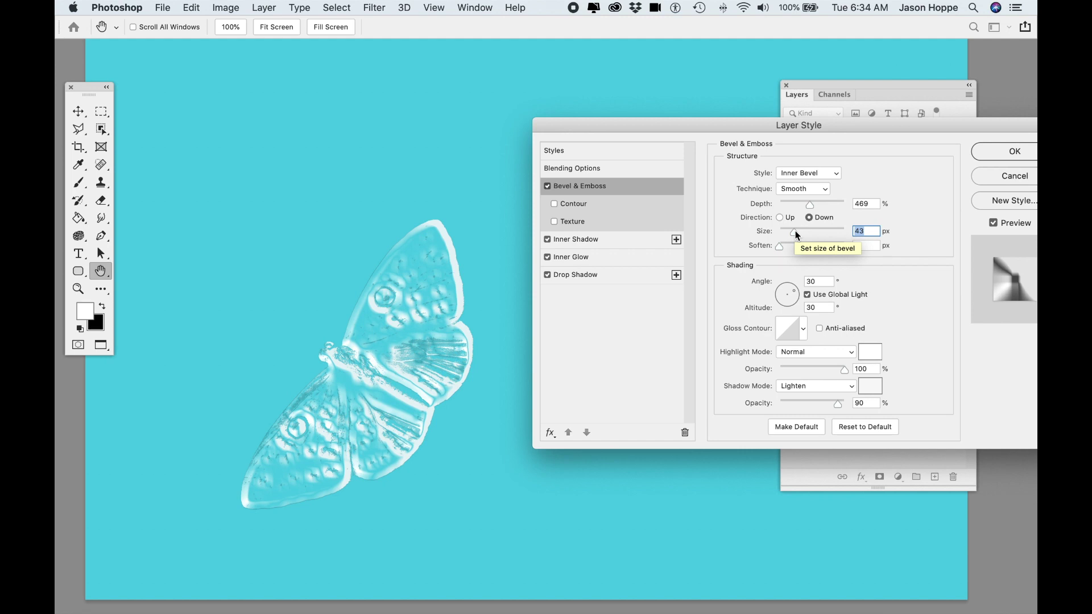
{"action": "left_click_drag", "start_coordinate": [810, 206], "coordinate": [794, 227]}
{"action": "left_click", "coordinate": [989, 156]}
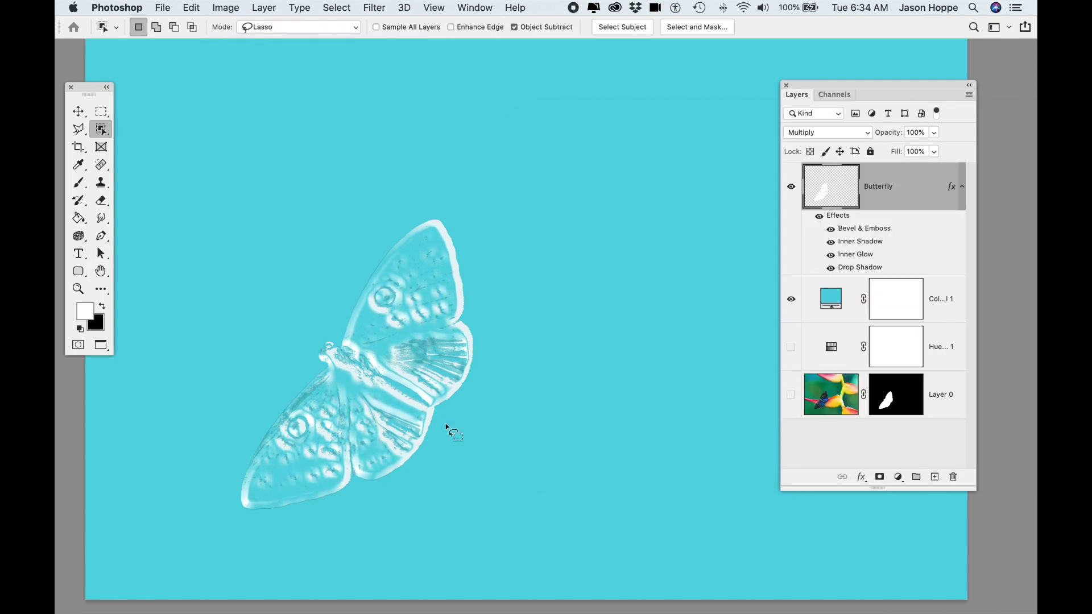
Keep the Butterfly layer in Multiply mode, and compare its effects on and off, leaving Inner Glow hidden
{"action": "left_click", "coordinate": [821, 132]}
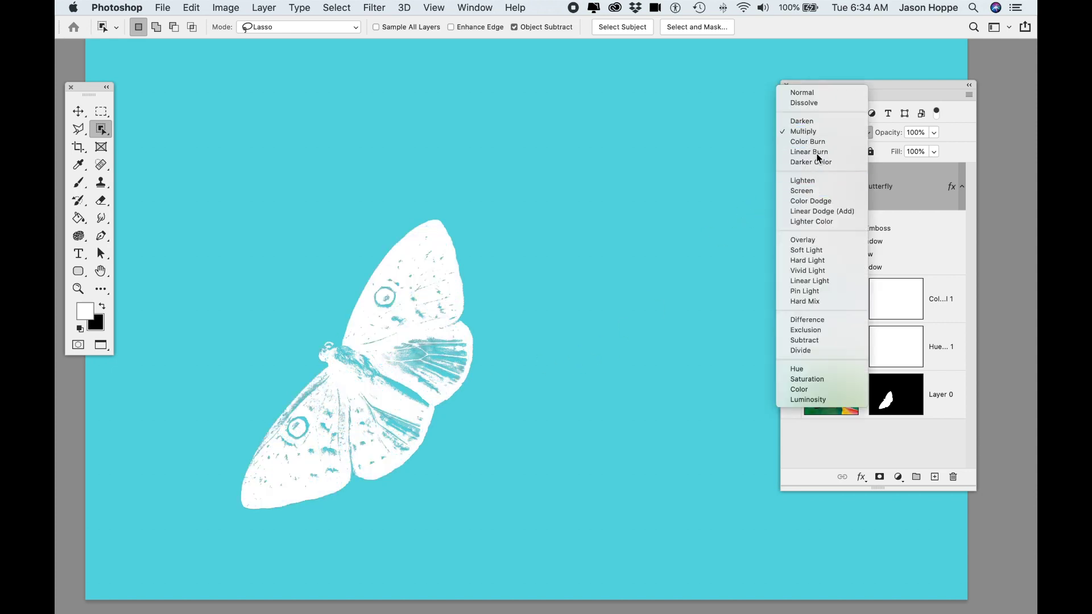
{"action": "left_click", "coordinate": [814, 130]}
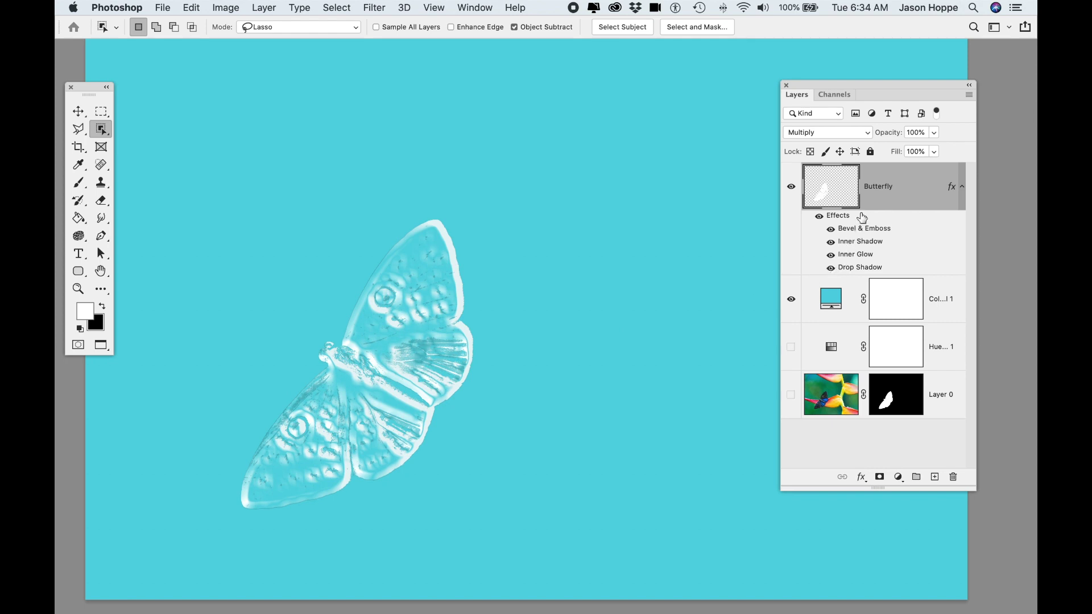
{"action": "left_click", "coordinate": [830, 268]}
{"action": "left_click", "coordinate": [830, 244]}
{"action": "left_click", "coordinate": [831, 242]}
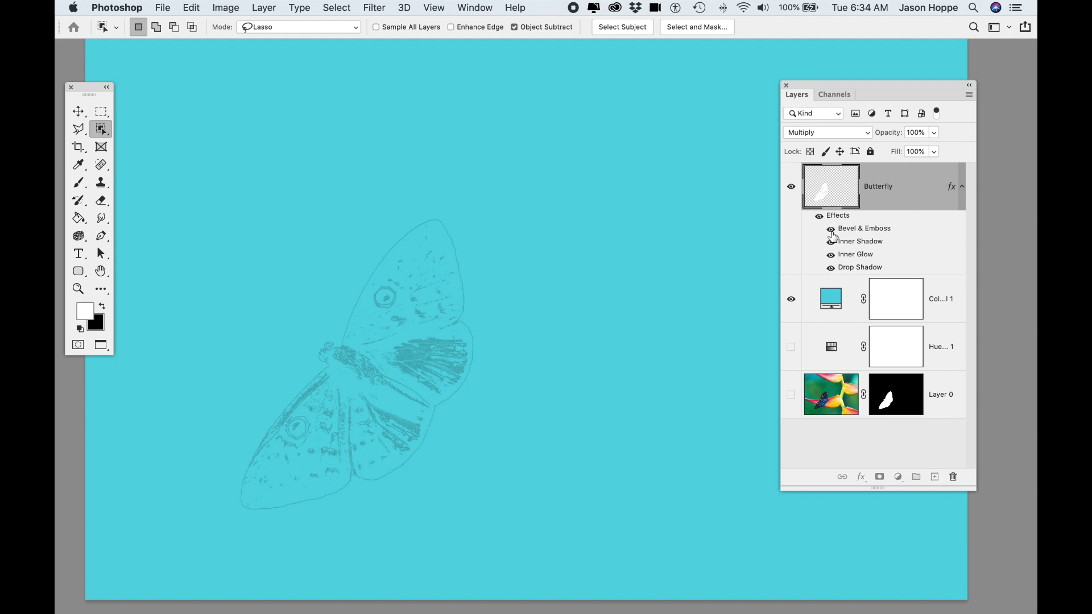
{"action": "left_click", "coordinate": [832, 256]}
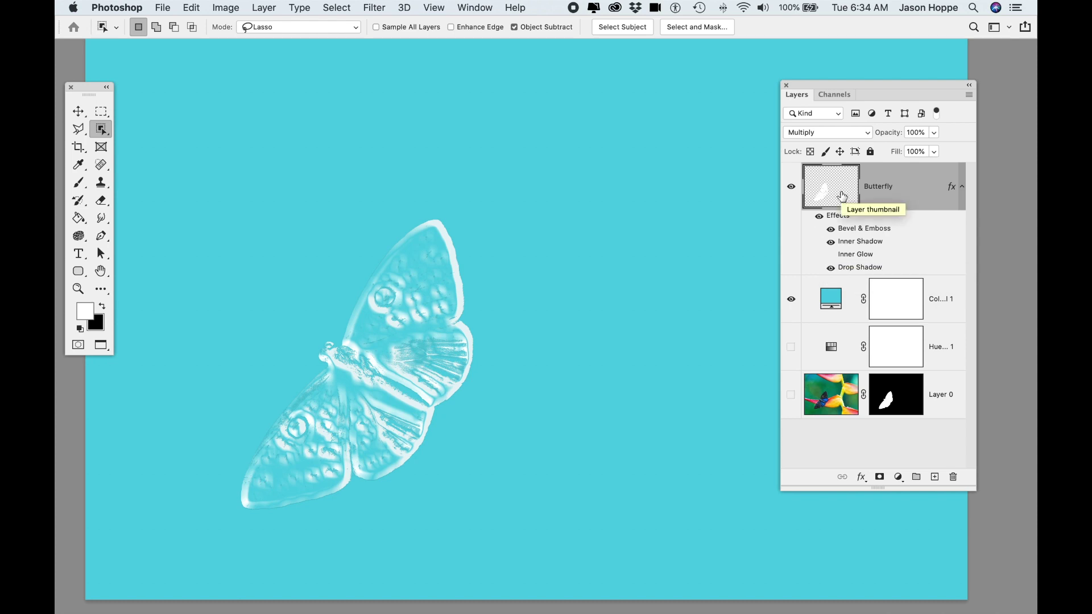
Save the Butterfly layer's look as a new style named Glass butterfly, including layer effects and blending options
{"action": "left_click", "coordinate": [475, 7]}
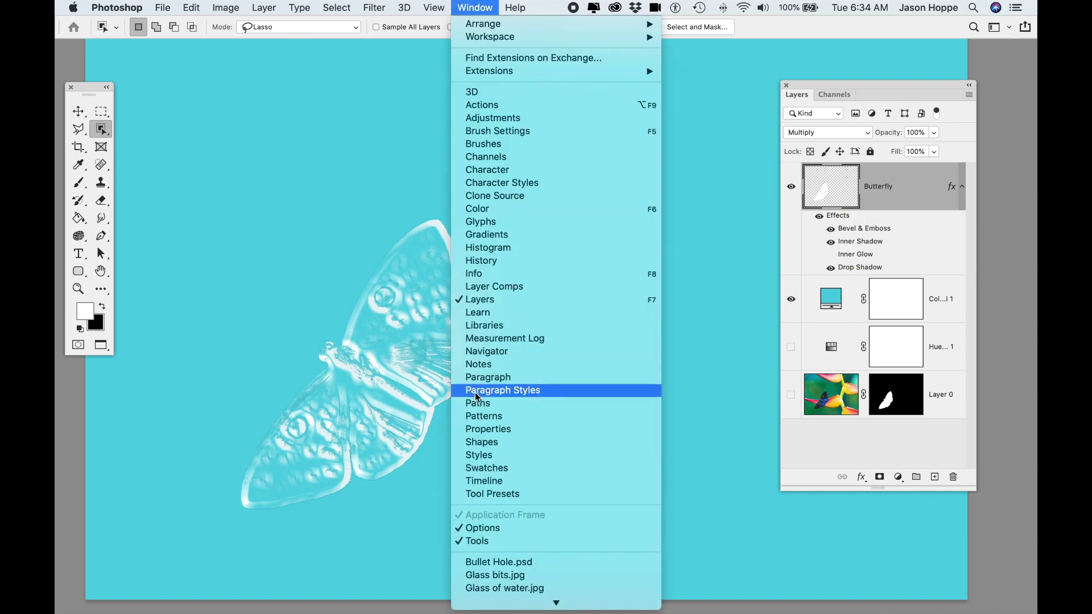
{"action": "left_click", "coordinate": [478, 455]}
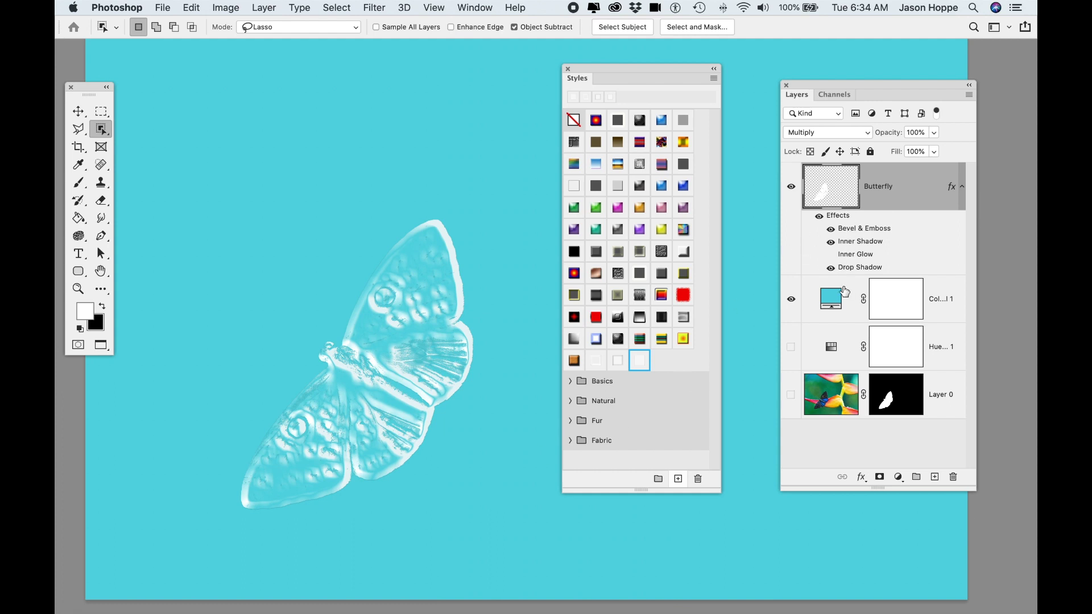
{"action": "left_click", "coordinate": [678, 478]}
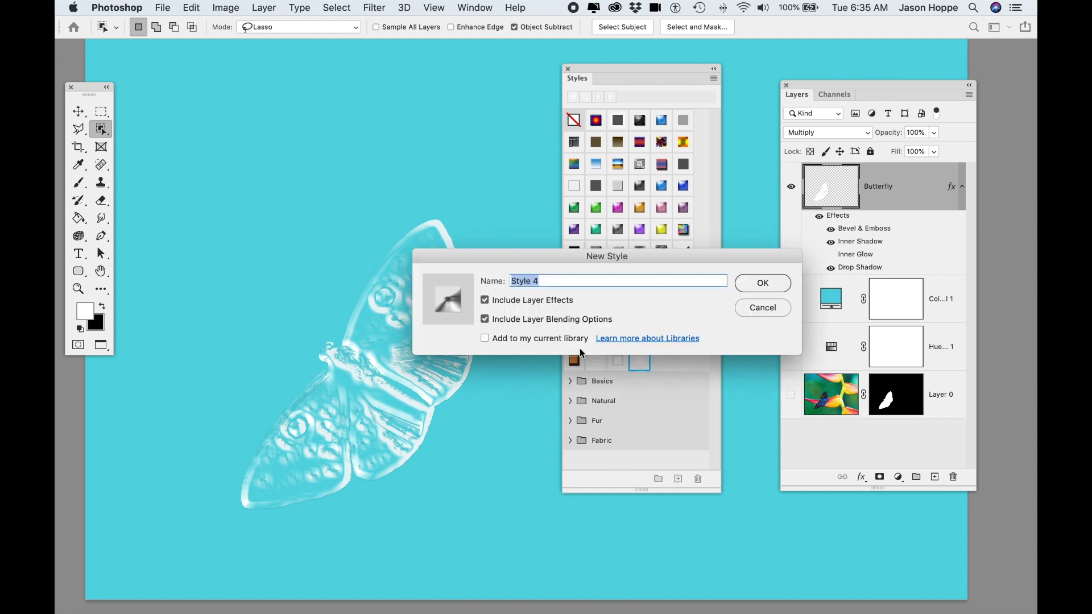
{"action": "type", "text": "Glass butterfly"}
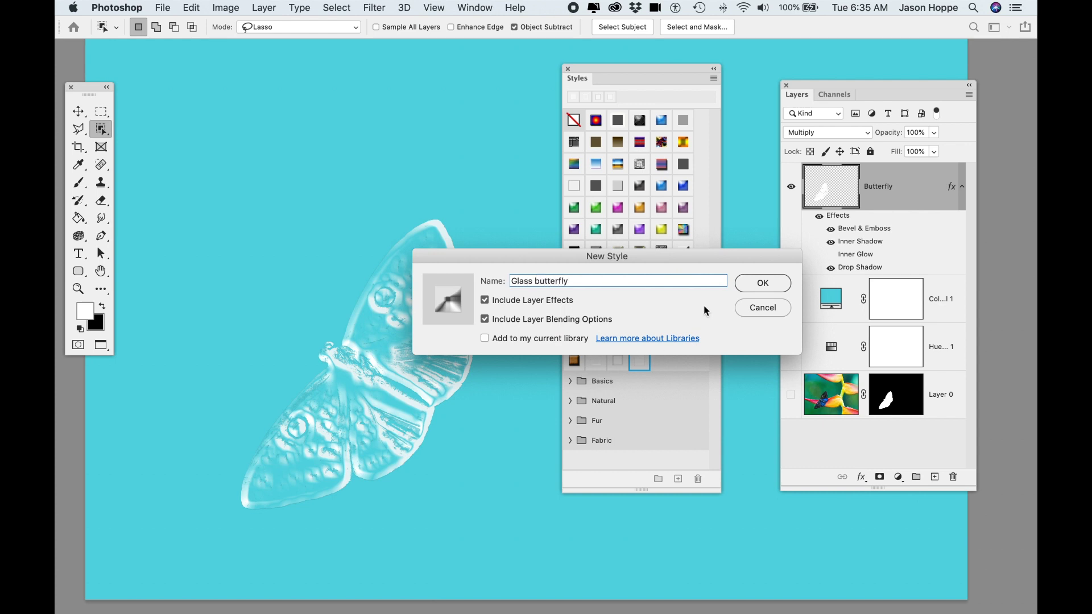
{"action": "left_click", "coordinate": [751, 285]}
{"action": "left_click_drag", "start_coordinate": [576, 463], "coordinate": [659, 362]}
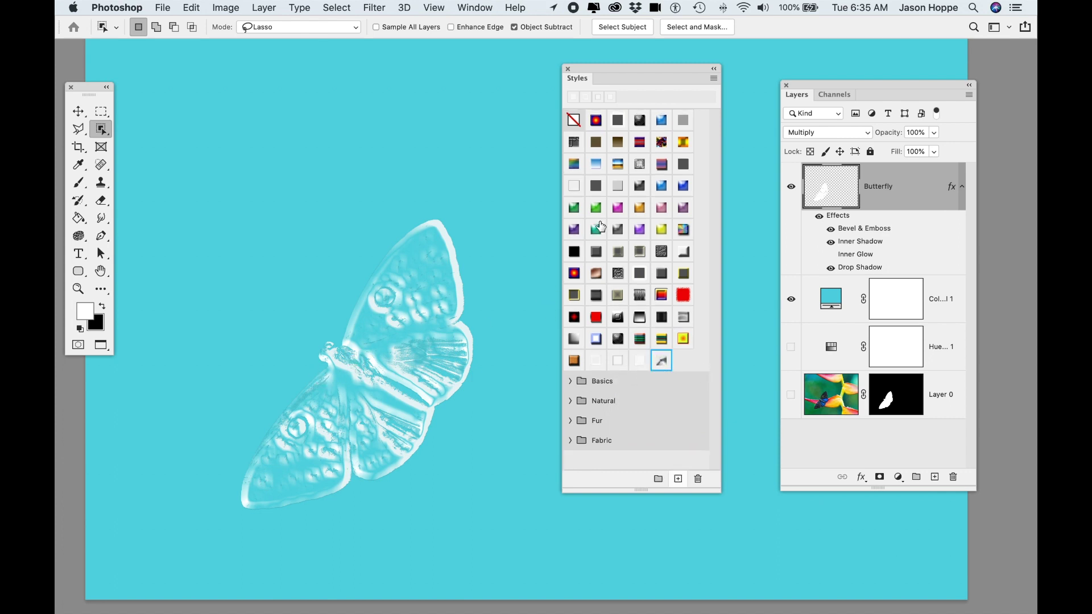
{"action": "left_click", "coordinate": [568, 69]}
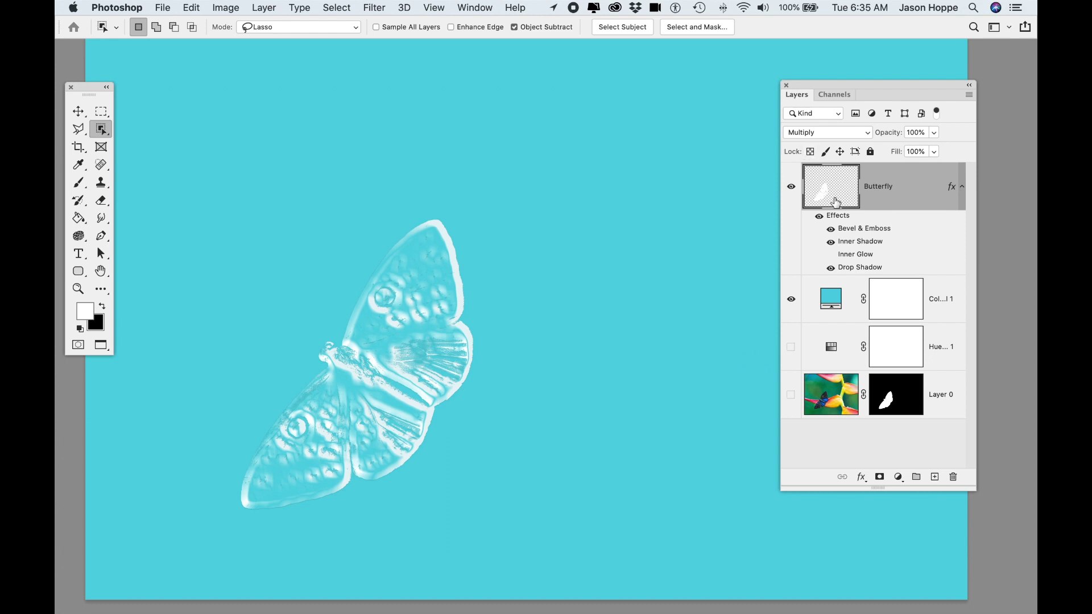
Try the Outer Bevel, Emboss and Pillow Emboss styles in the Butterfly layer's Bevel & Emboss effect, and restore Inner Bevel
{"action": "double_click", "coordinate": [865, 229]}
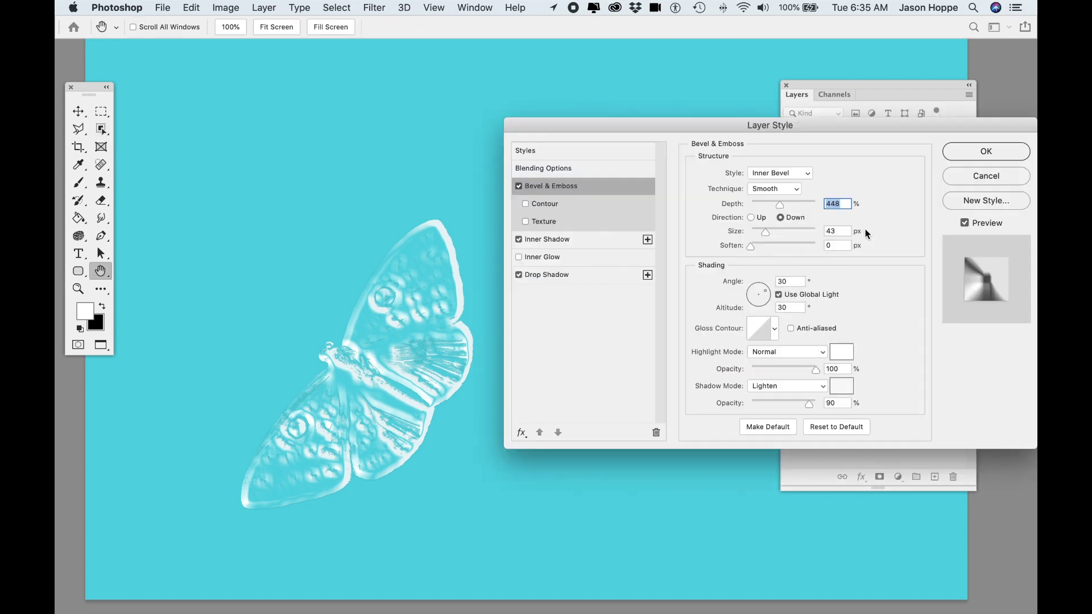
{"action": "left_click", "coordinate": [782, 172]}
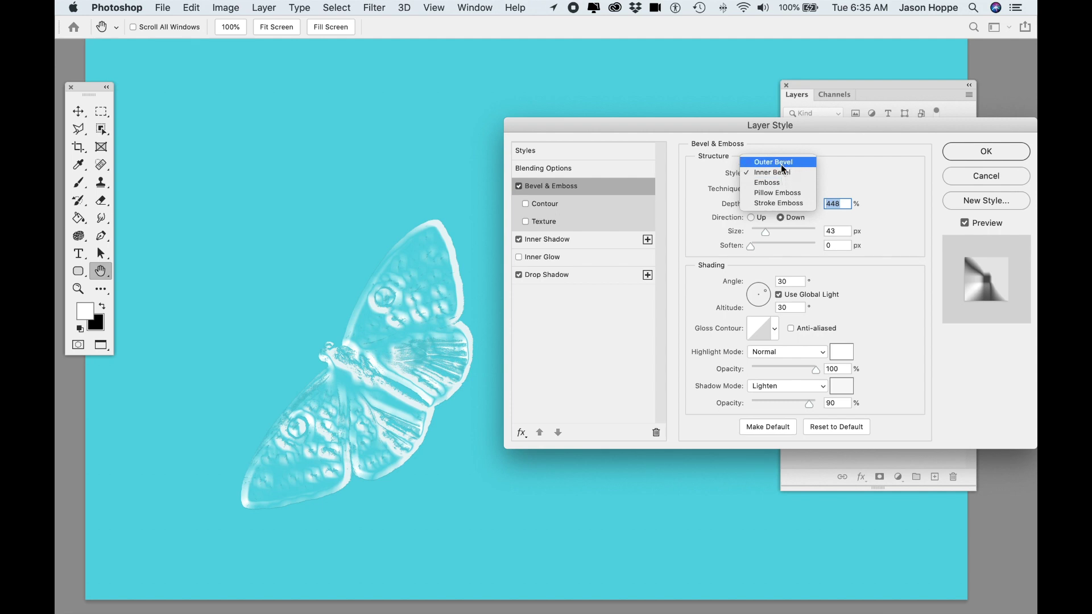
{"action": "left_click", "coordinate": [782, 164]}
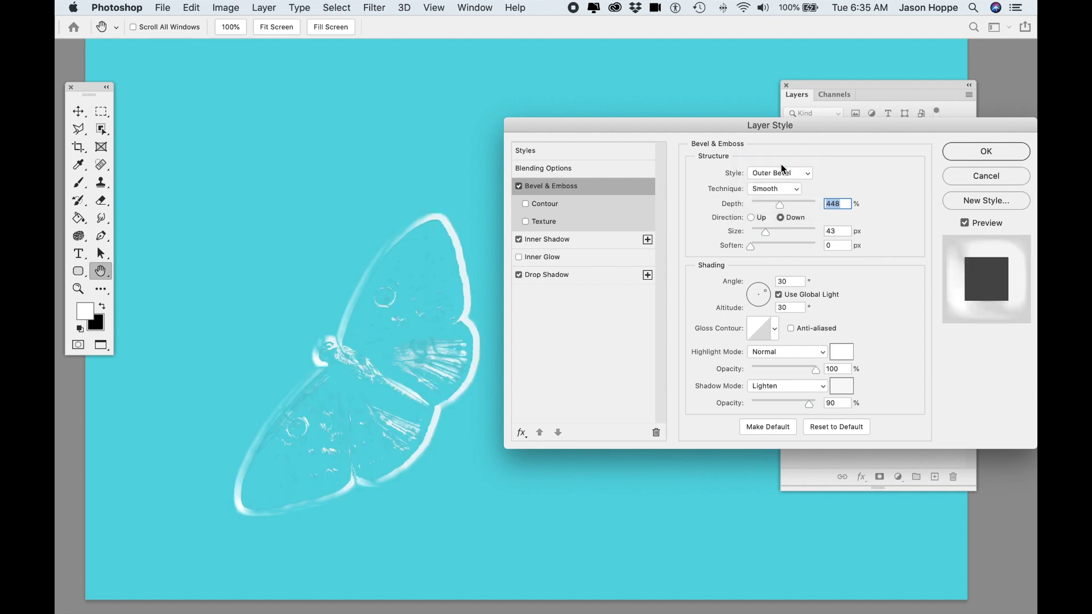
{"action": "left_click", "coordinate": [789, 174]}
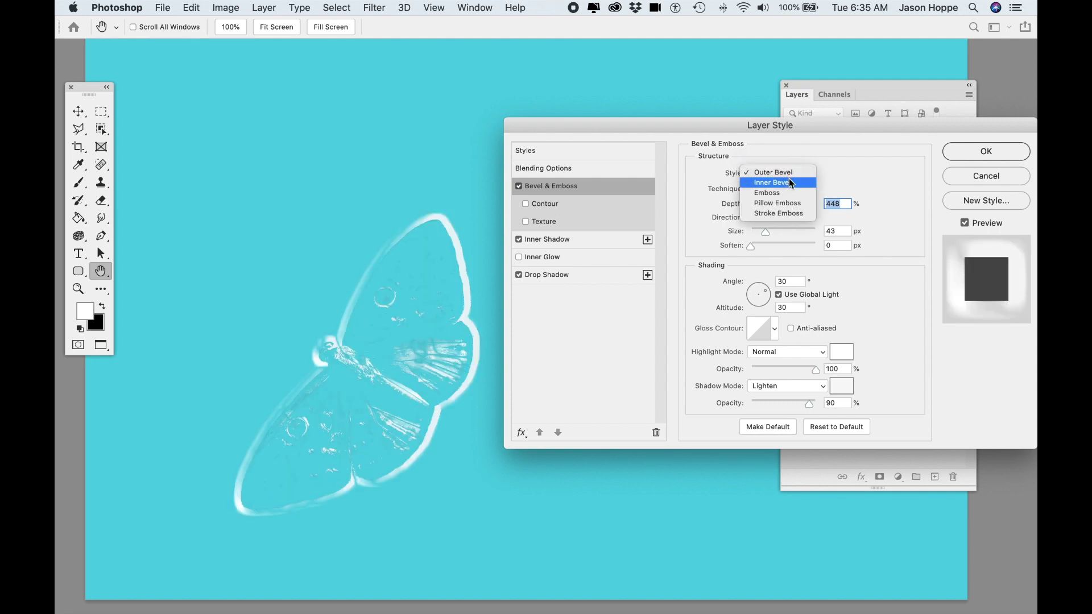
{"action": "left_click", "coordinate": [791, 183]}
{"action": "left_click", "coordinate": [790, 176]}
{"action": "left_click", "coordinate": [782, 186]}
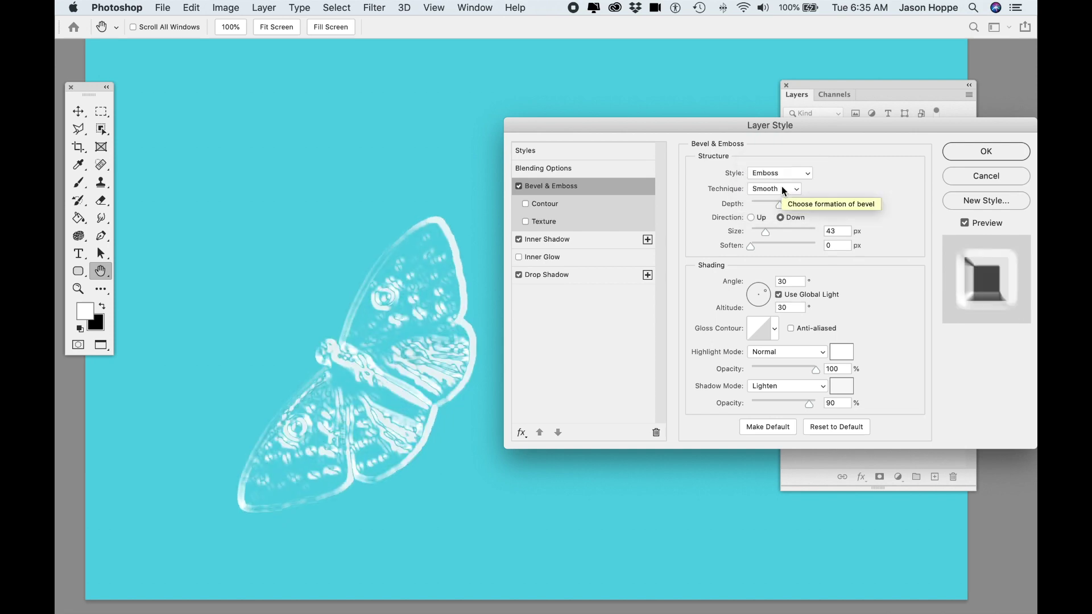
{"action": "left_click", "coordinate": [783, 173]}
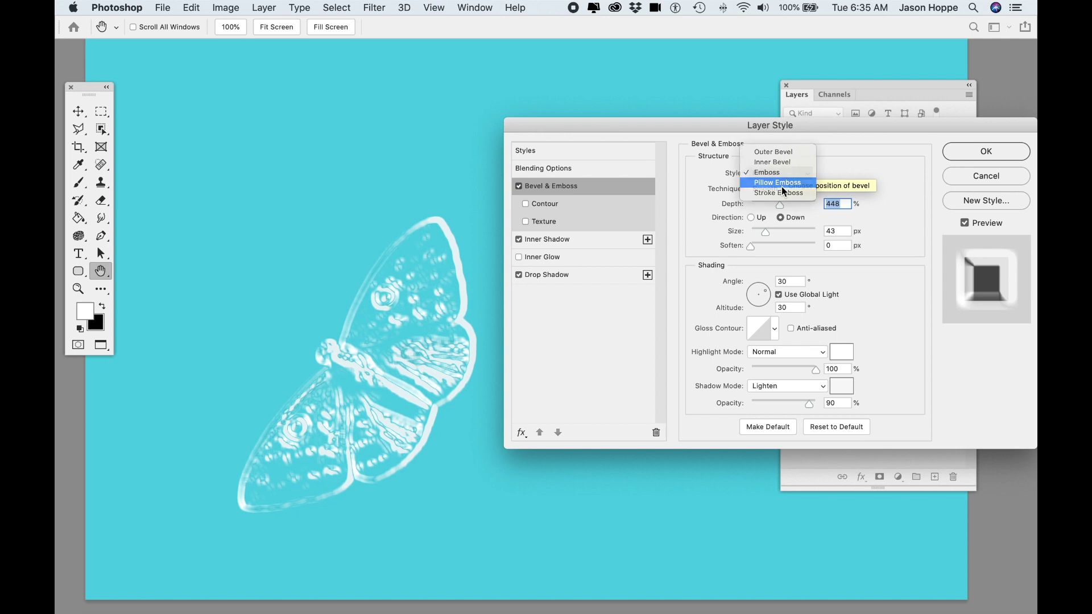
{"action": "left_click", "coordinate": [783, 183]}
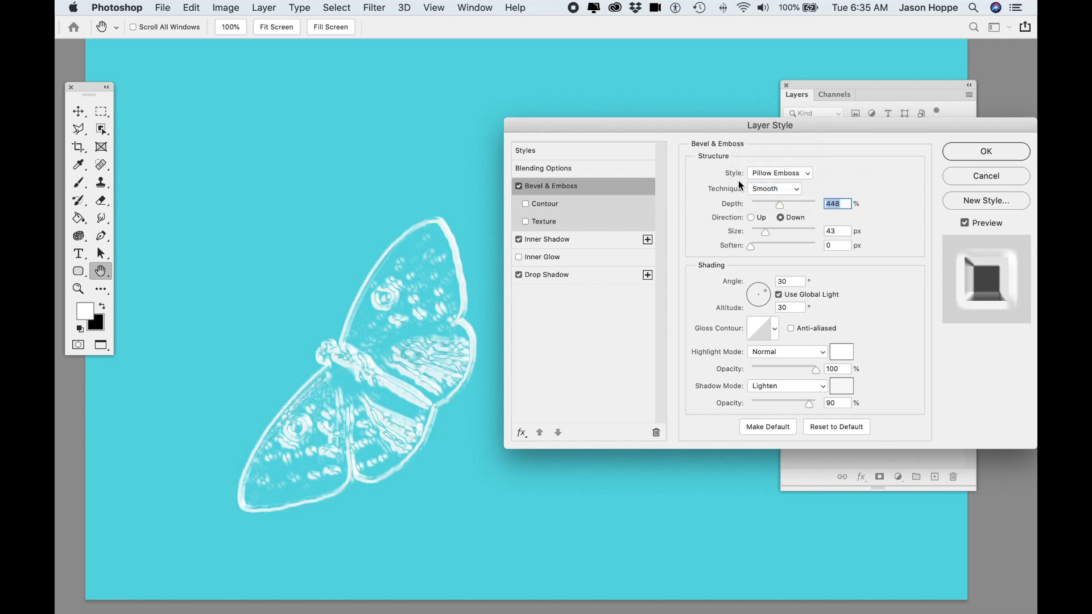
{"action": "left_click", "coordinate": [764, 174]}
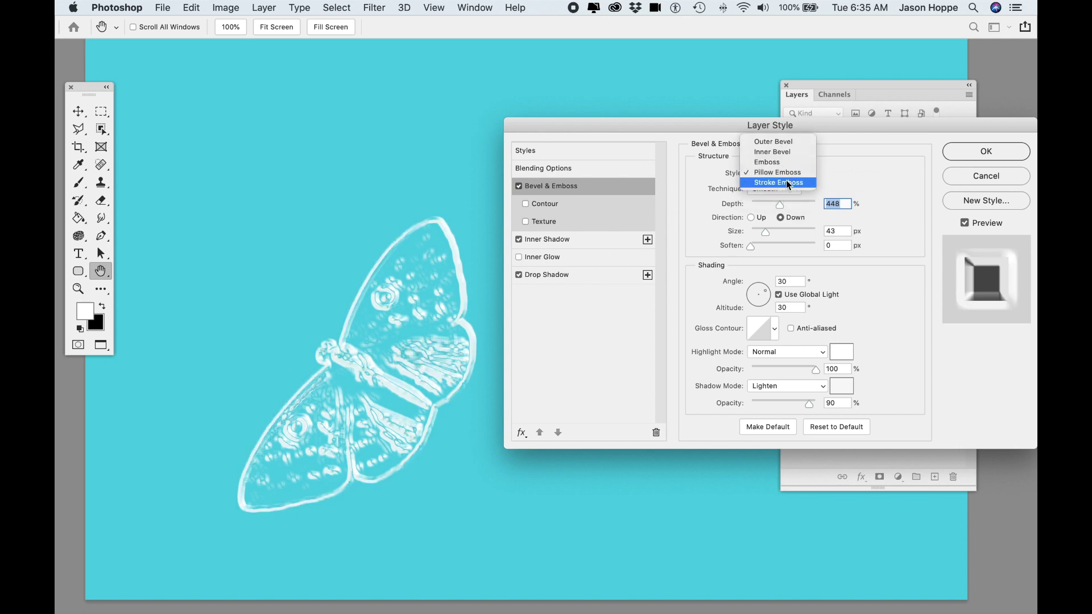
{"action": "left_click", "coordinate": [793, 153]}
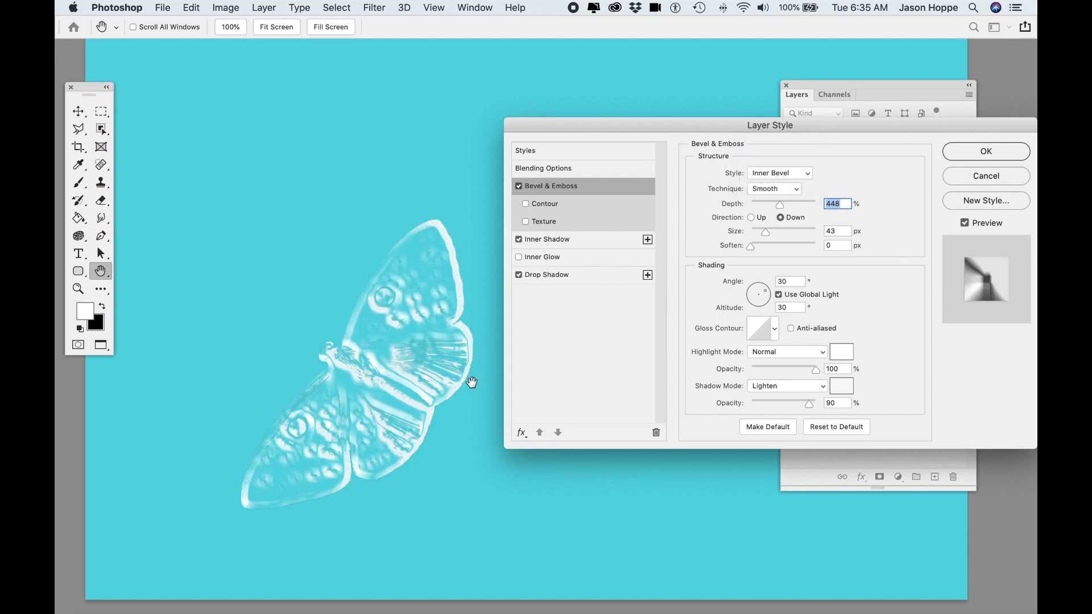
{"action": "left_click", "coordinate": [981, 149]}
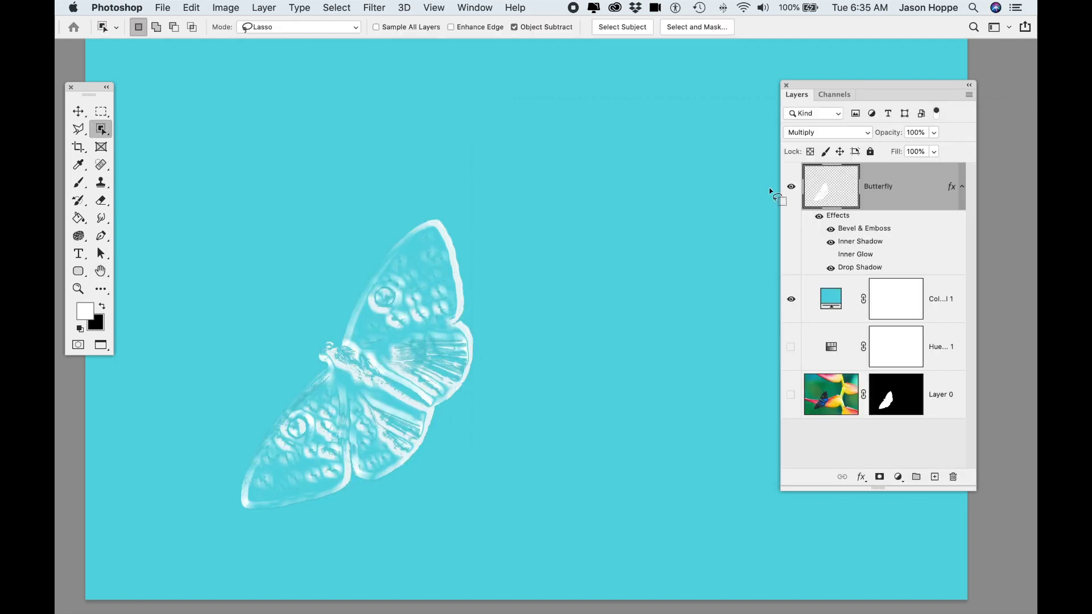
Switch to Flower.jpg and add a Hue/Saturation adjustment layer above the Background with Saturation set to -100
{"action": "scroll", "coordinate": [478, 316], "scroll_direction": "down", "scroll_amount": 4}
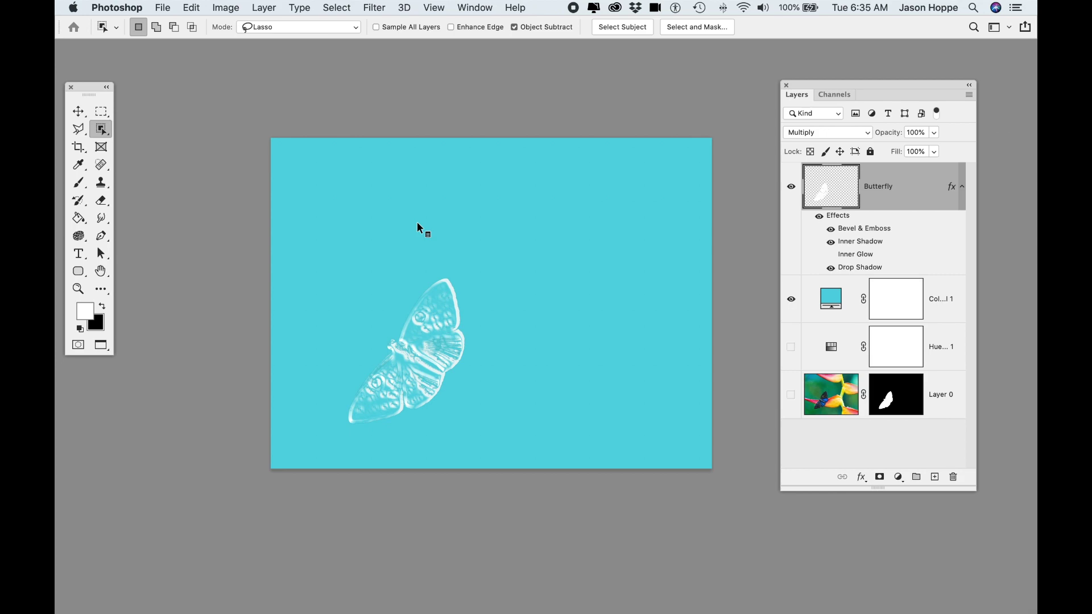
{"action": "key", "text": "ctrl+Tab"}
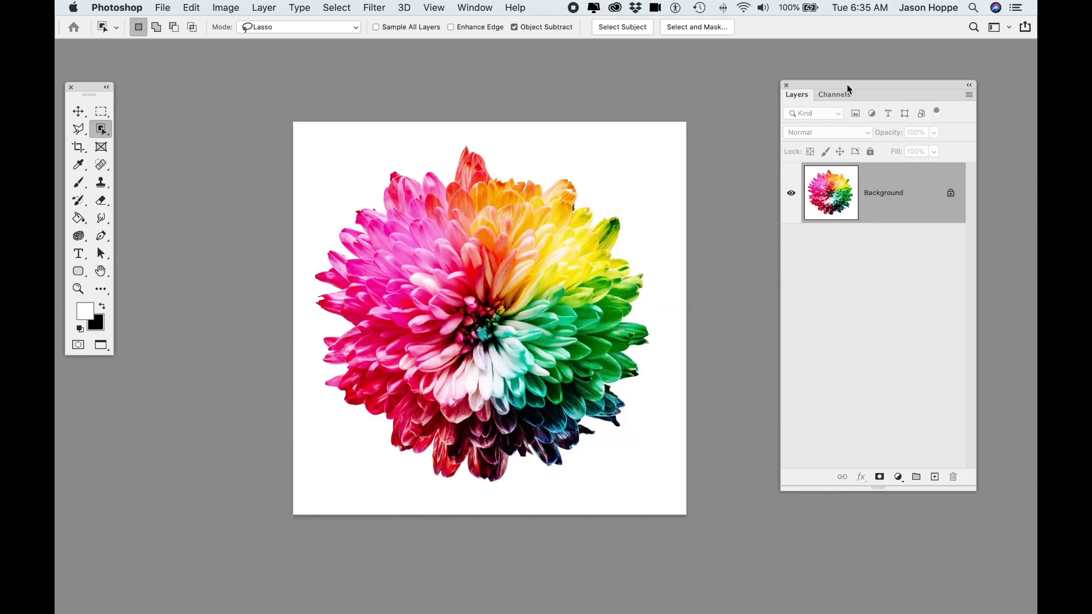
{"action": "left_click_drag", "start_coordinate": [847, 84], "coordinate": [841, 89]}
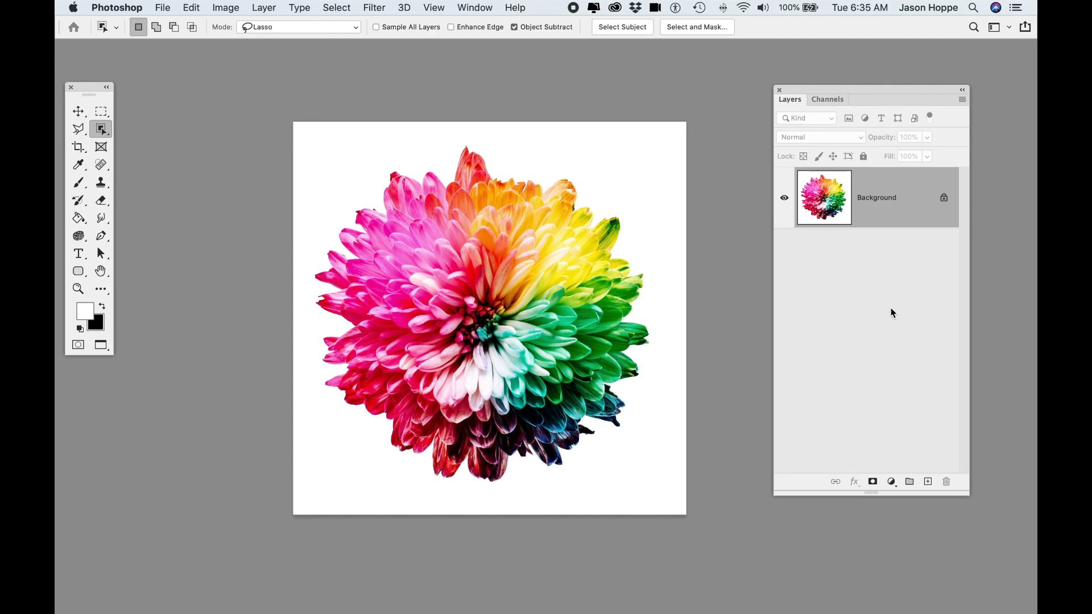
{"action": "left_click", "coordinate": [892, 482]}
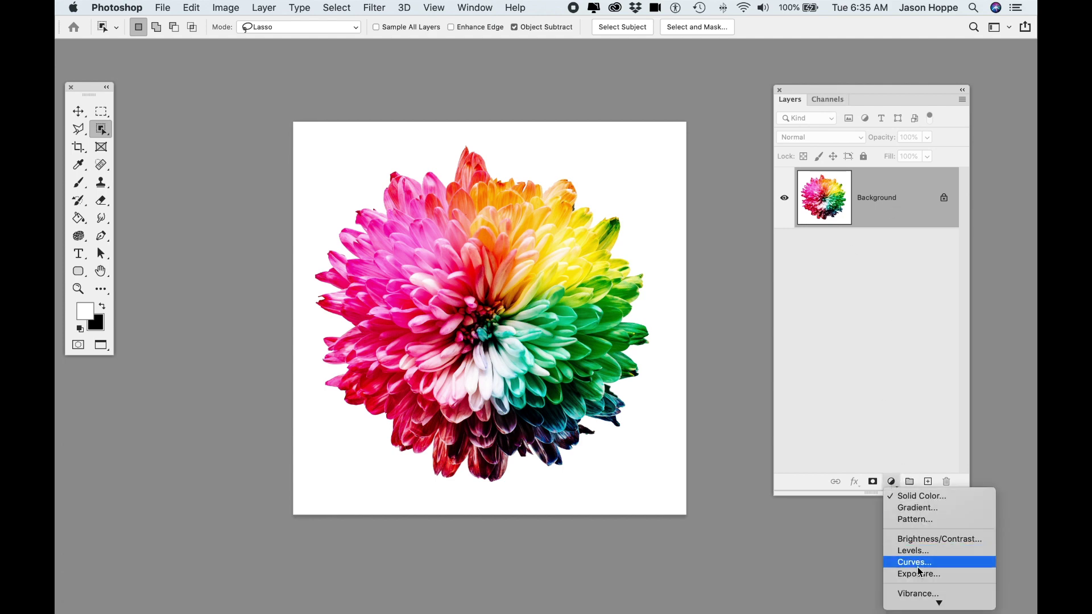
{"action": "scroll", "coordinate": [904, 592], "scroll_direction": "down", "scroll_amount": 3}
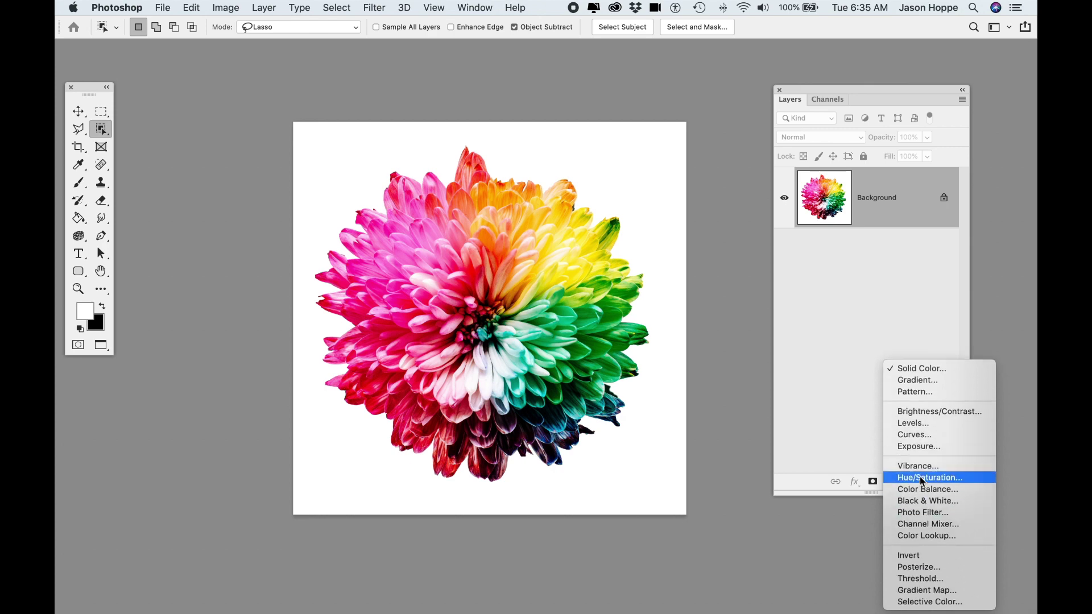
{"action": "left_click", "coordinate": [923, 479]}
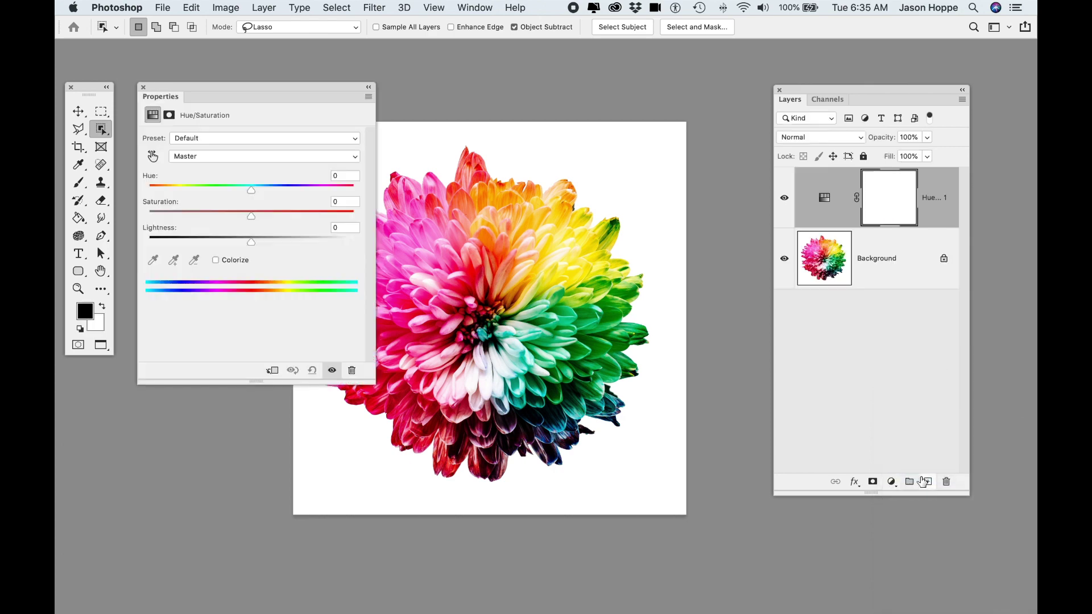
{"action": "left_click_drag", "start_coordinate": [250, 215], "coordinate": [142, 219]}
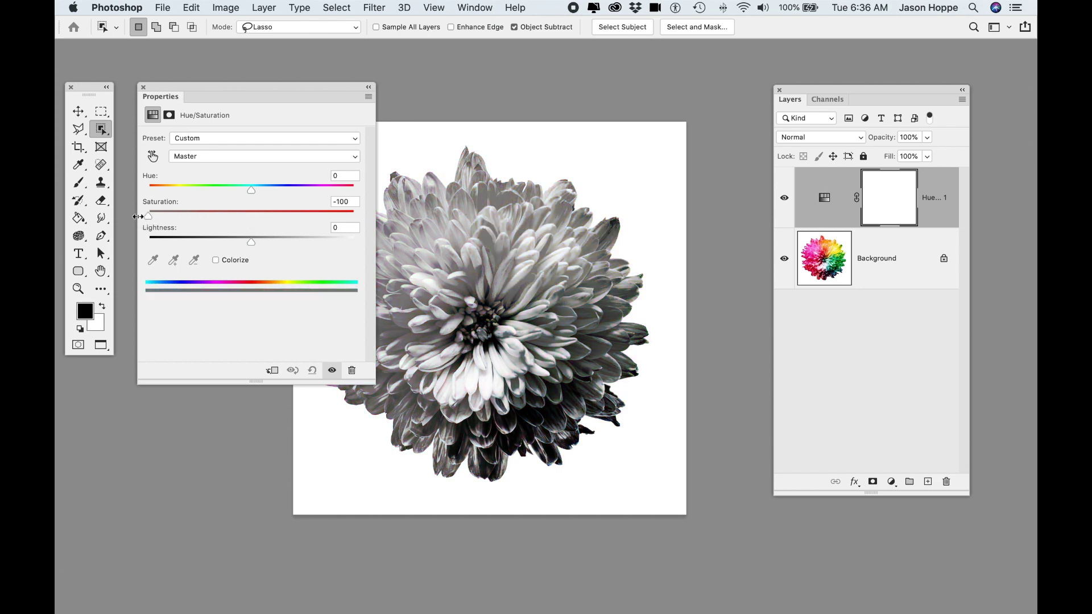
{"action": "left_click", "coordinate": [142, 87]}
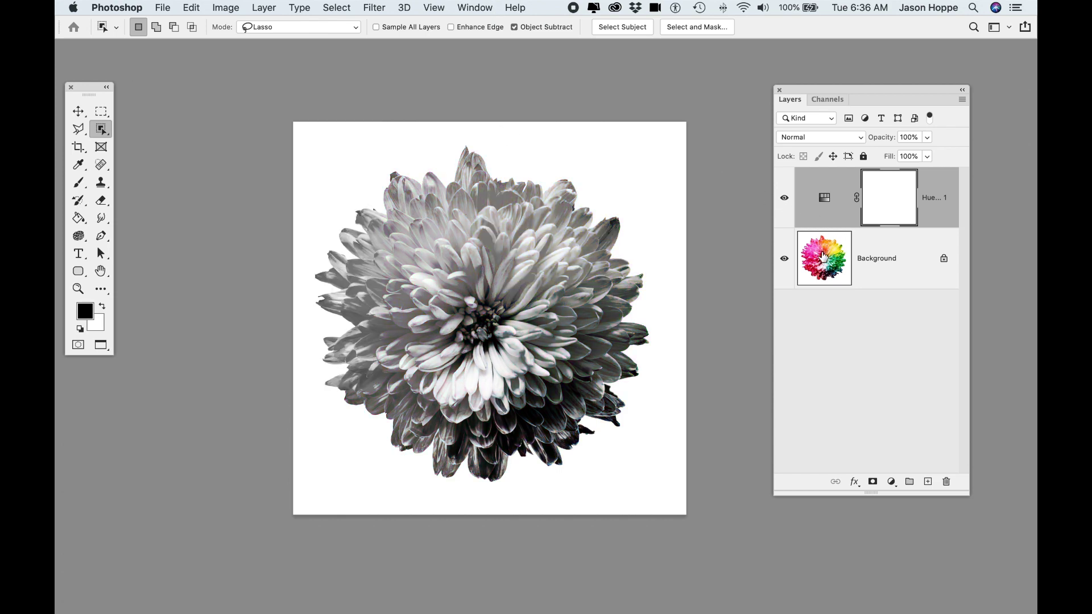
Duplicate the Blue channel of the flower image
{"action": "left_click", "coordinate": [834, 101]}
{"action": "left_click", "coordinate": [858, 202]}
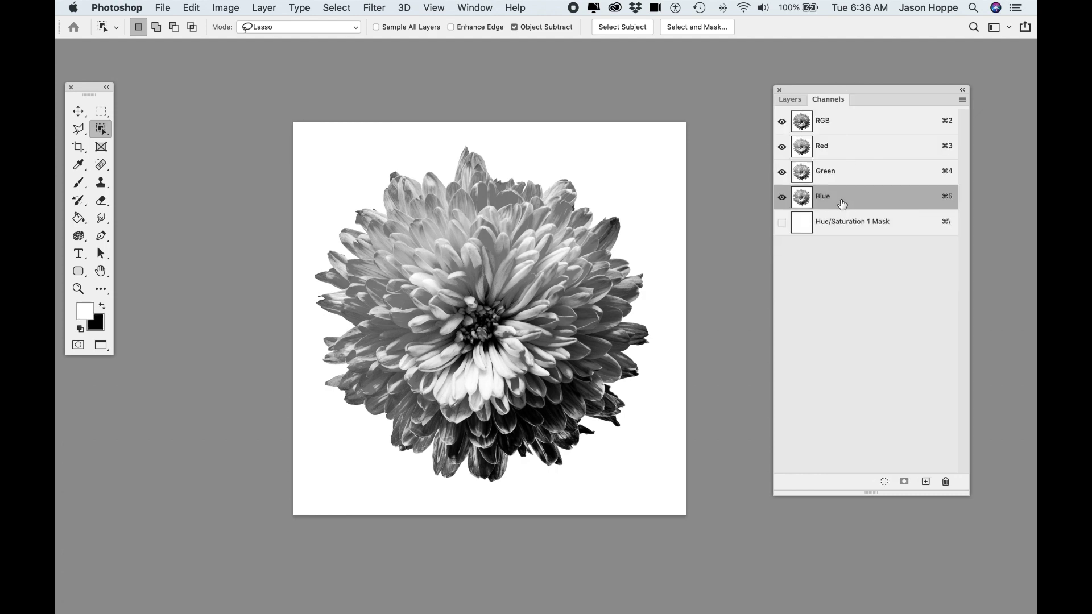
{"action": "left_click_drag", "start_coordinate": [842, 204], "coordinate": [927, 482]}
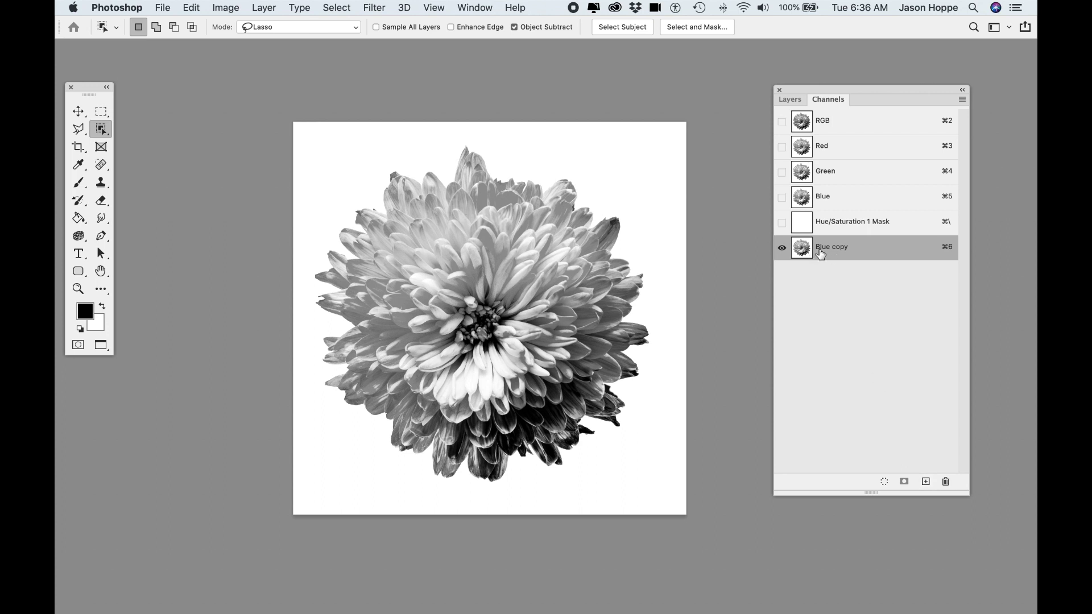
Increase the Blue copy channel's contrast with Levels, setting the black input to 27 and the white input to 208
{"action": "key", "text": "super+l"}
{"action": "left_click_drag", "start_coordinate": [878, 229], "coordinate": [847, 229]}
{"action": "left_click_drag", "start_coordinate": [706, 231], "coordinate": [725, 231]}
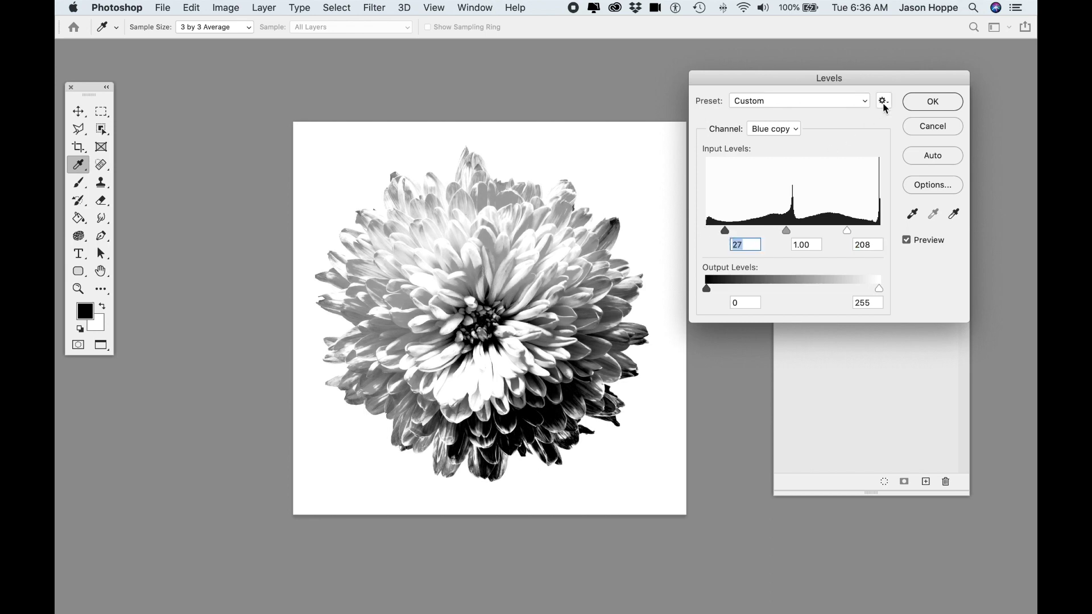
{"action": "left_click", "coordinate": [919, 100]}
{"action": "key", "text": "w"}
Load the Blue copy channel as a selection, invert it, and return to the RGB composite channel
{"action": "left_click", "coordinate": [802, 250], "text": "super"}
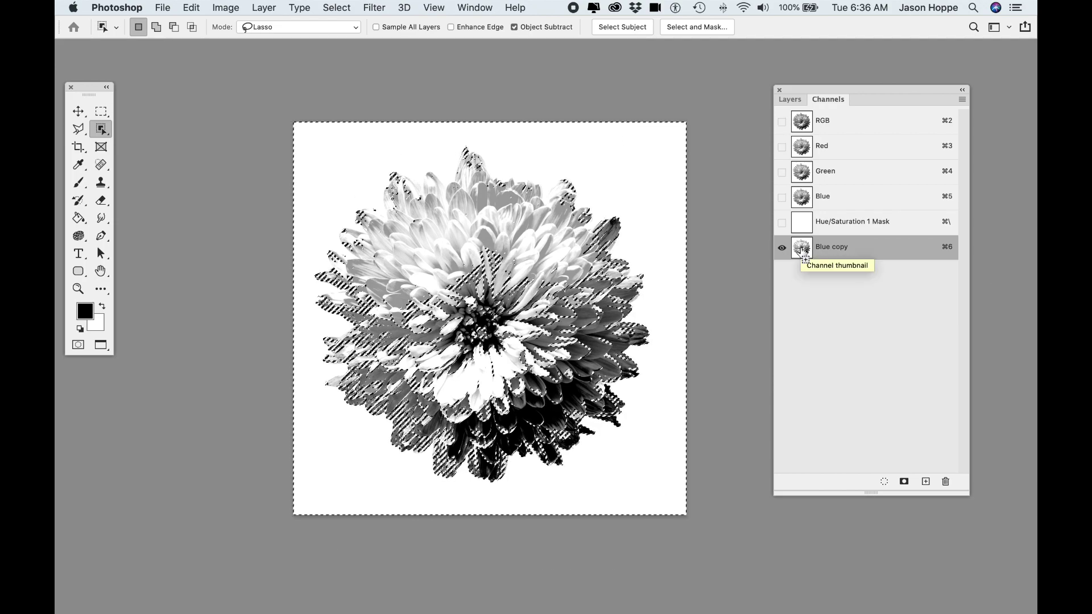
{"action": "key", "text": "super+shift+i"}
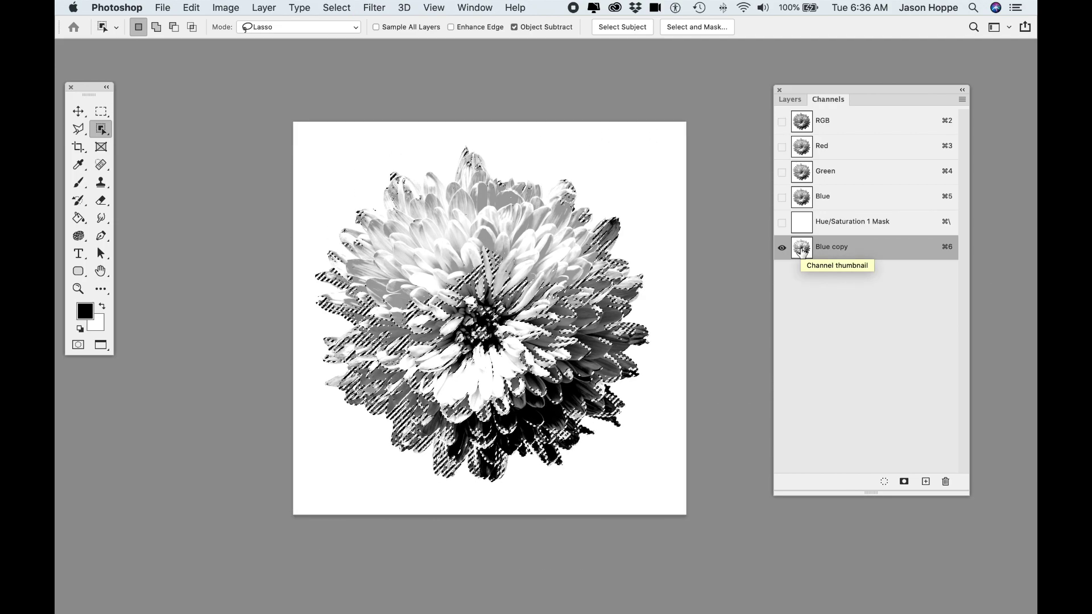
{"action": "left_click", "coordinate": [337, 7]}
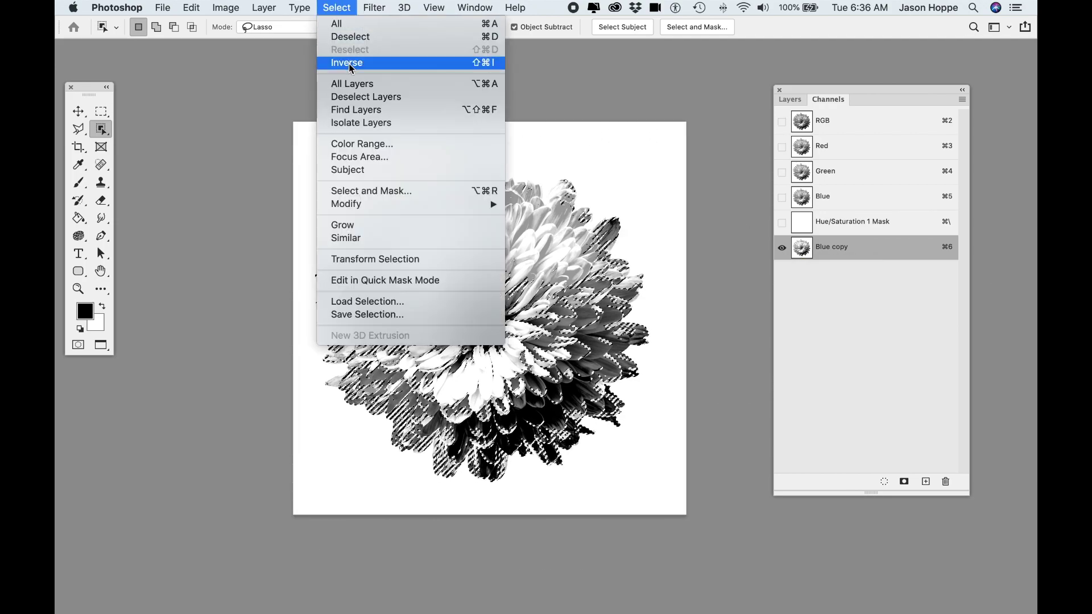
{"action": "left_click", "coordinate": [347, 7]}
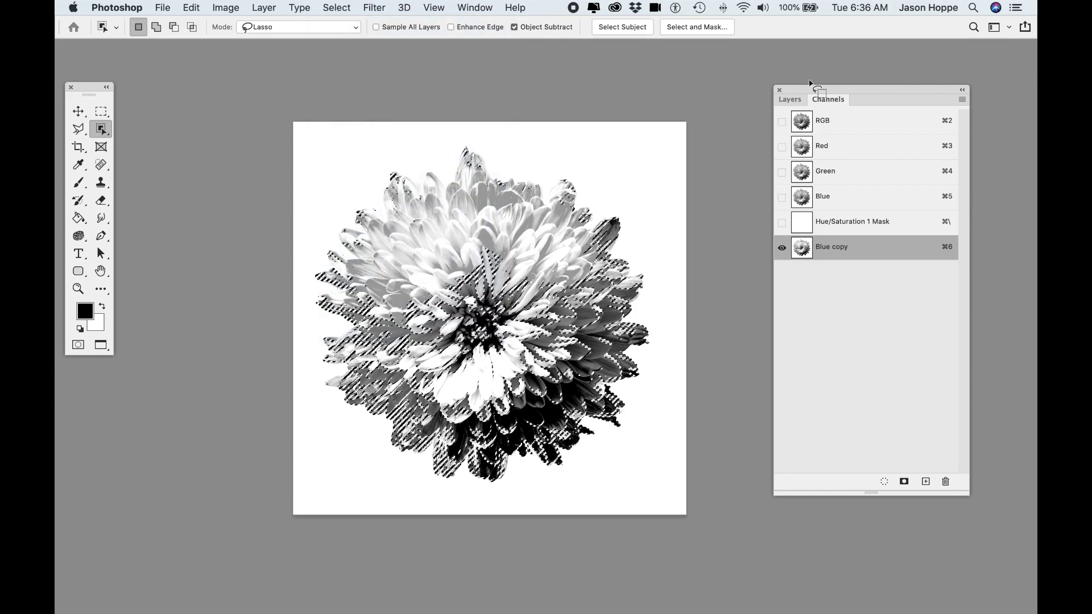
{"action": "left_click", "coordinate": [878, 124]}
With the Hue/Saturation and Background layers hidden, fill the flower selection with black on a new layer and deselect
{"action": "left_click", "coordinate": [790, 99]}
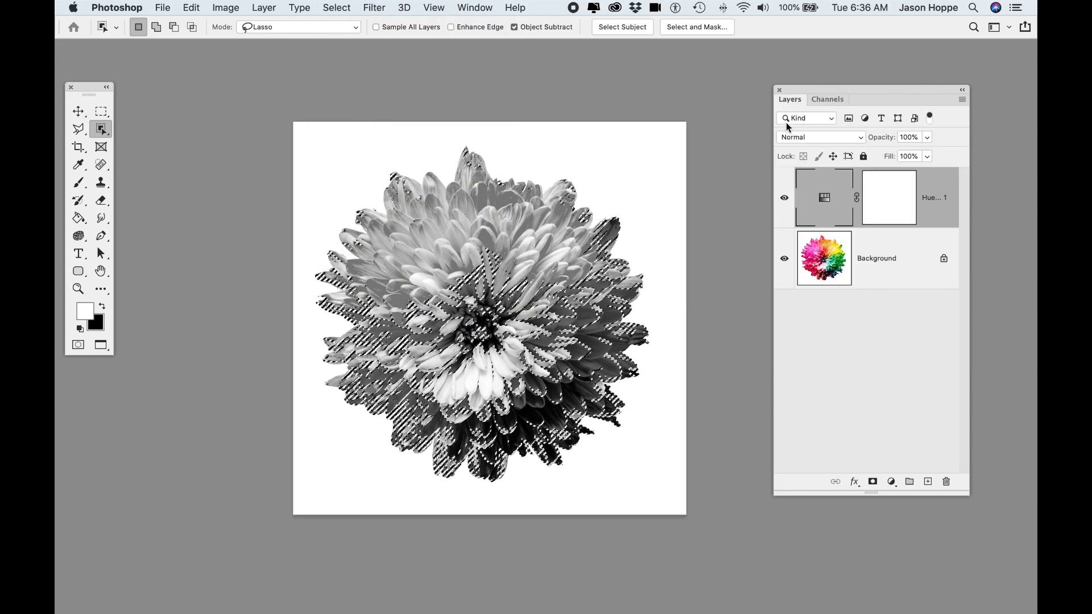
{"action": "left_click_drag", "start_coordinate": [785, 200], "coordinate": [784, 259]}
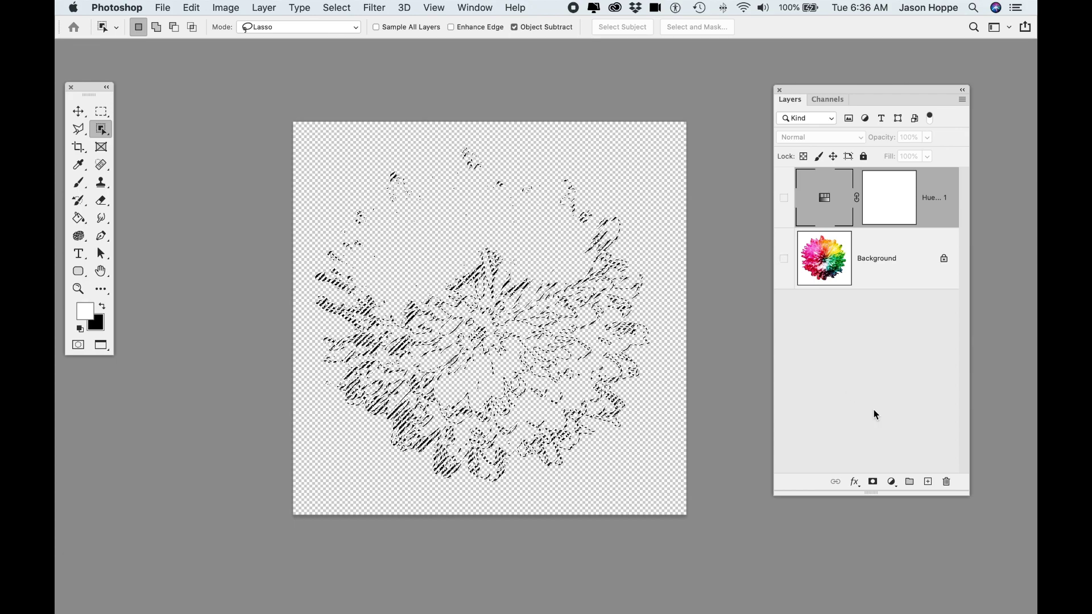
{"action": "left_click", "coordinate": [927, 481]}
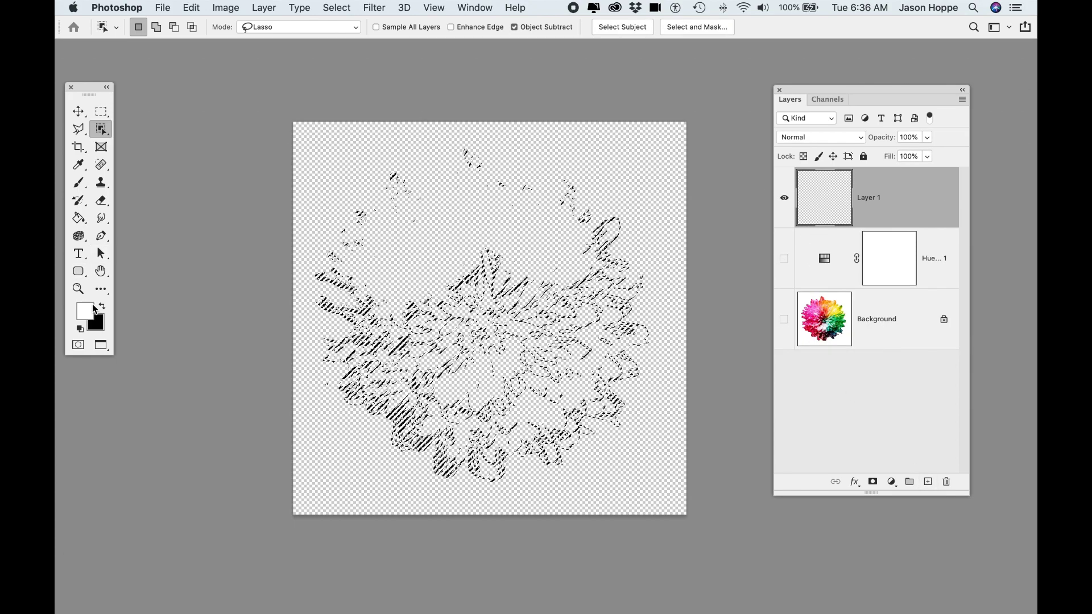
{"action": "left_click", "coordinate": [104, 307]}
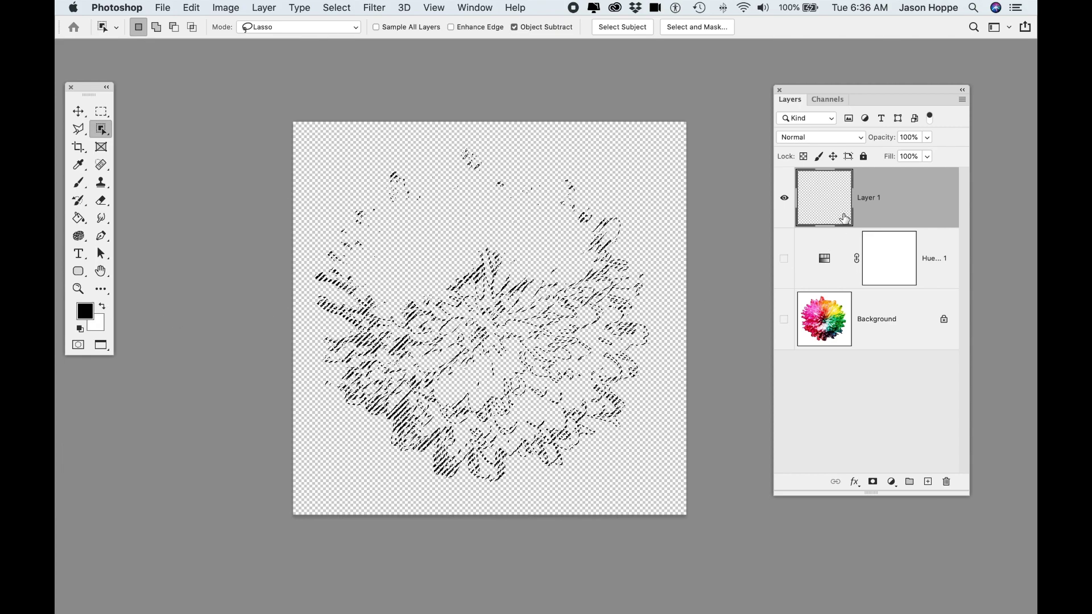
{"action": "key", "text": "alt+BackSpace"}
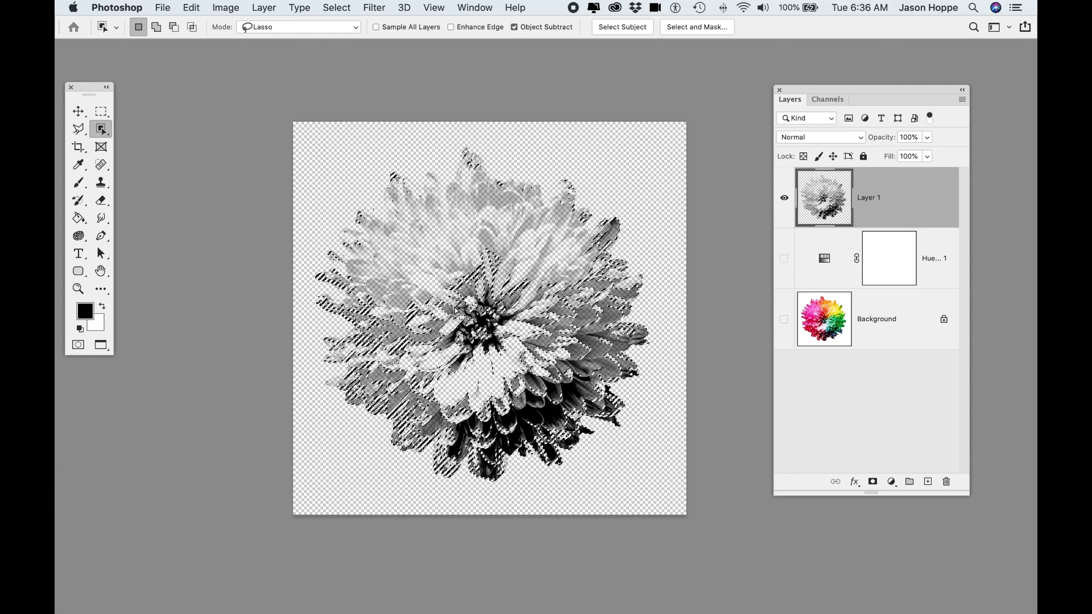
{"action": "key", "text": "super+d"}
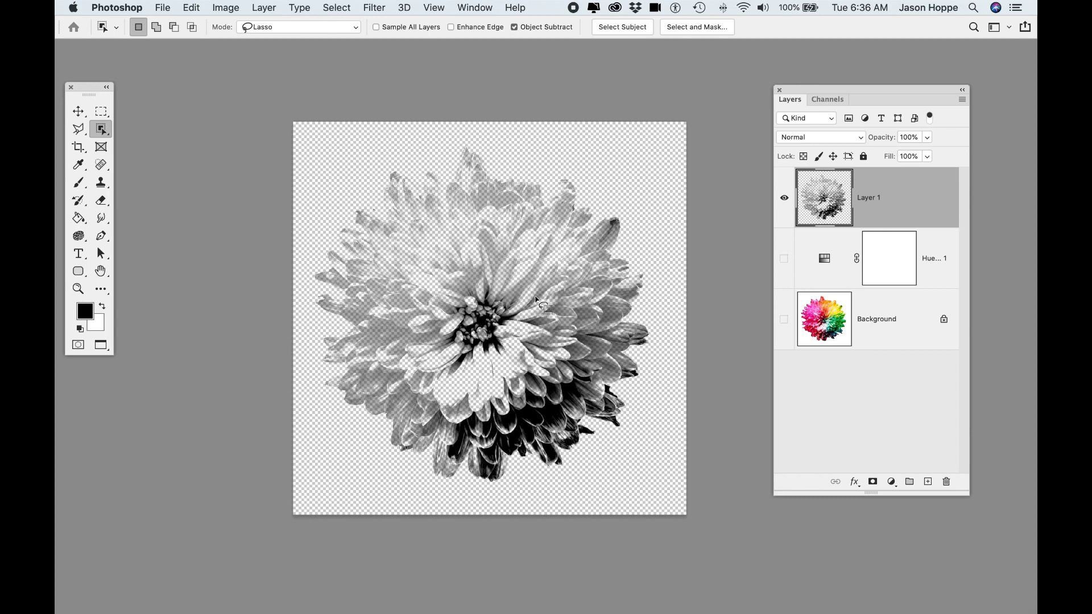
Apply the saved Glass butterfly style to Layer 1, the black flower layer
{"action": "left_click", "coordinate": [473, 8]}
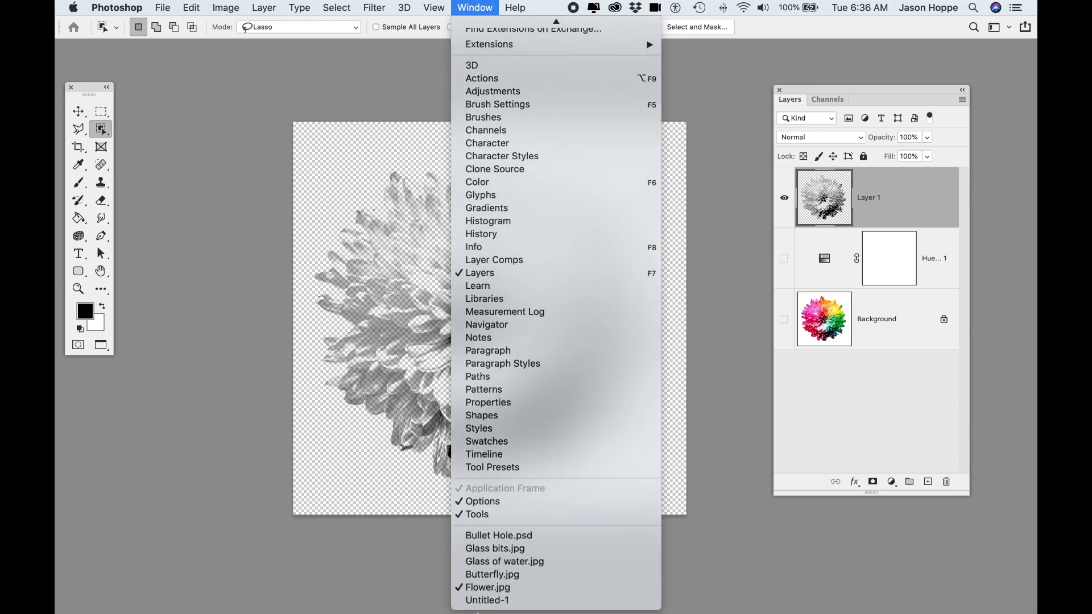
{"action": "left_click", "coordinate": [481, 428]}
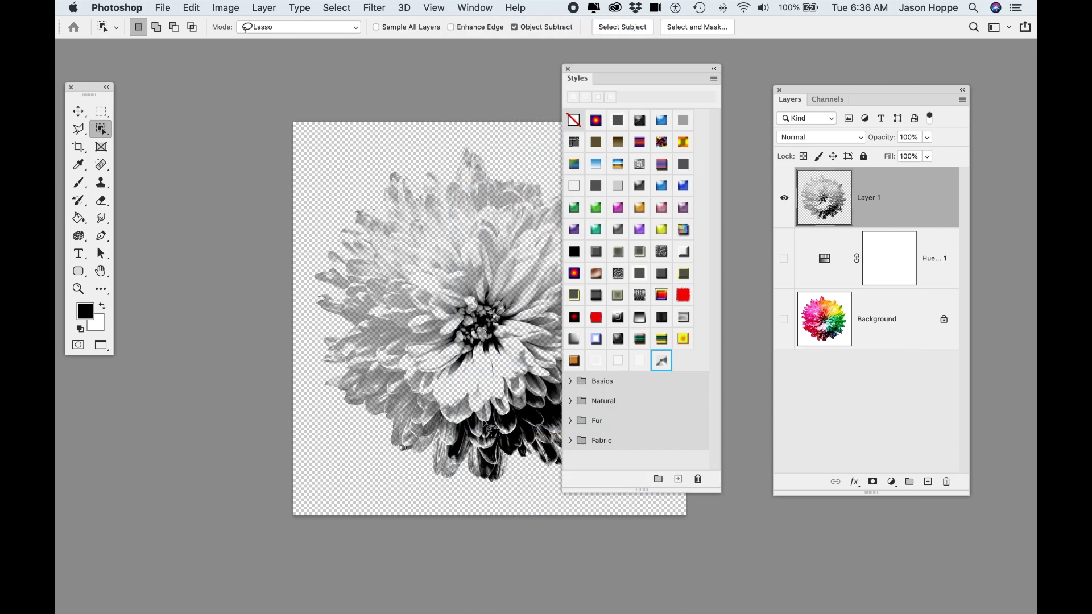
{"action": "left_click", "coordinate": [661, 364]}
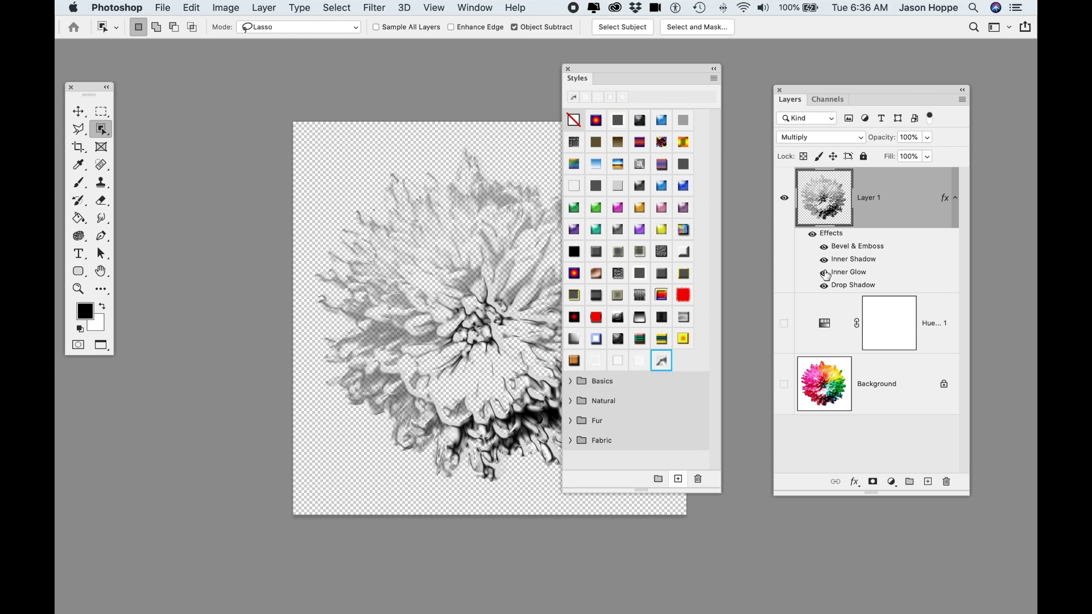
{"action": "left_click", "coordinate": [568, 69]}
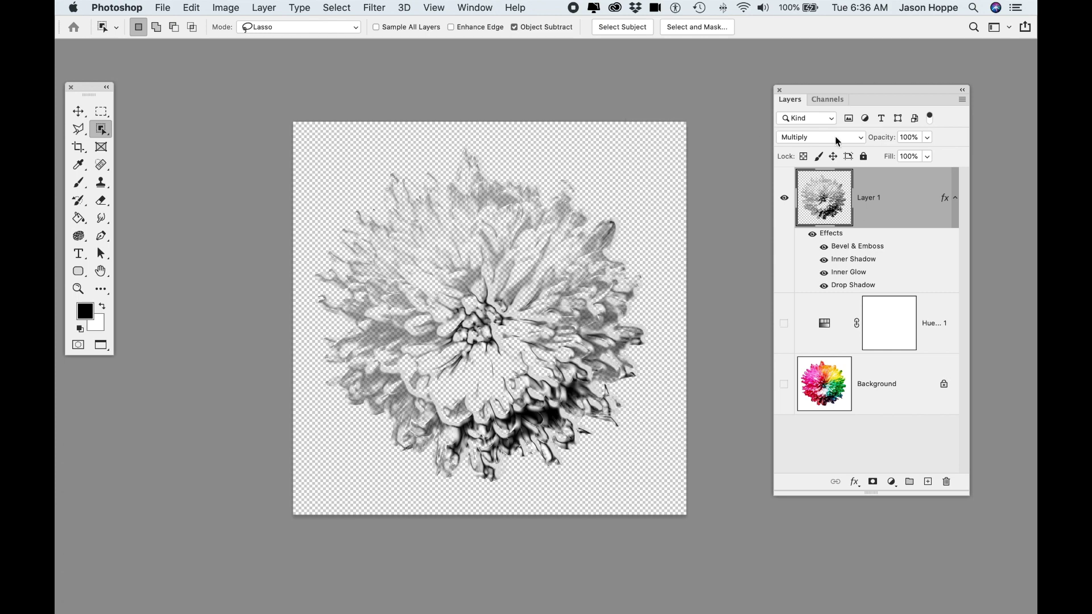
Add a solid color fill layer in green 35e5ad and place it directly beneath Layer 1
{"action": "left_click", "coordinate": [892, 483]}
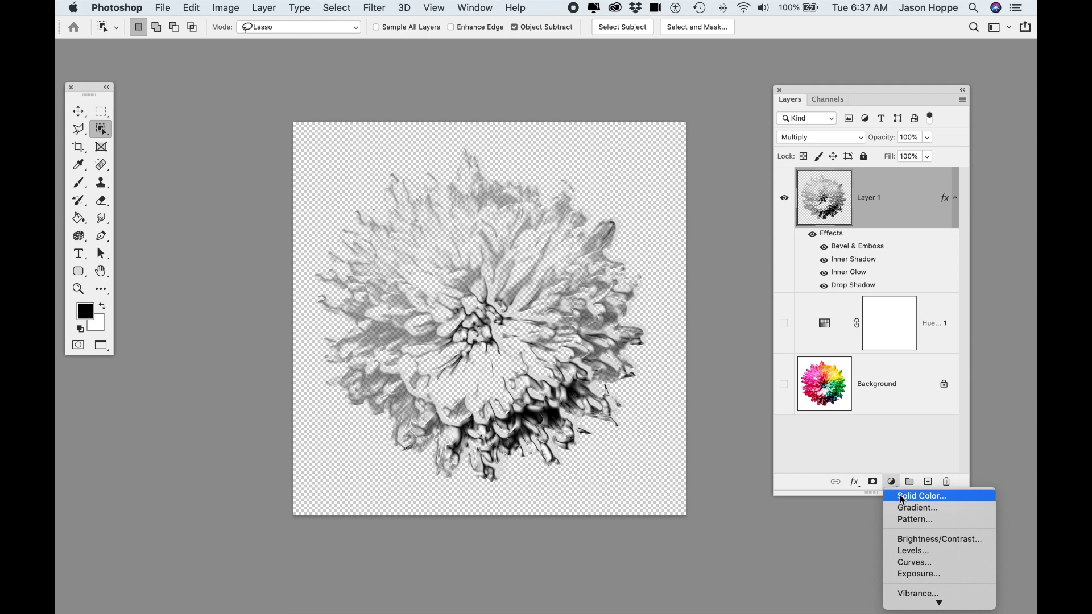
{"action": "left_click", "coordinate": [903, 497]}
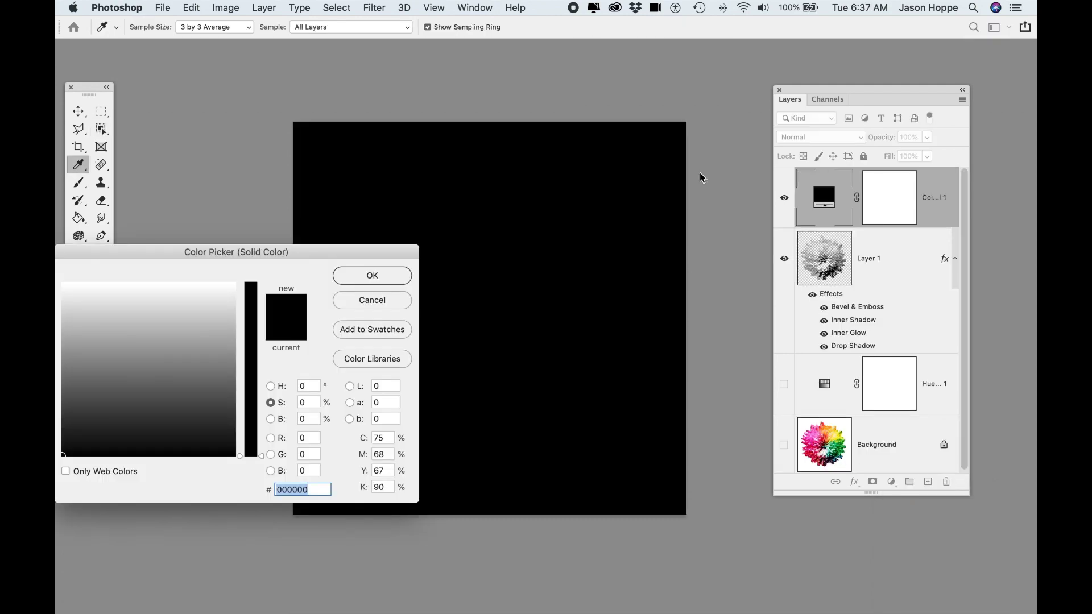
{"action": "left_click", "coordinate": [250, 322]}
{"action": "left_click_drag", "start_coordinate": [206, 302], "coordinate": [139, 299]}
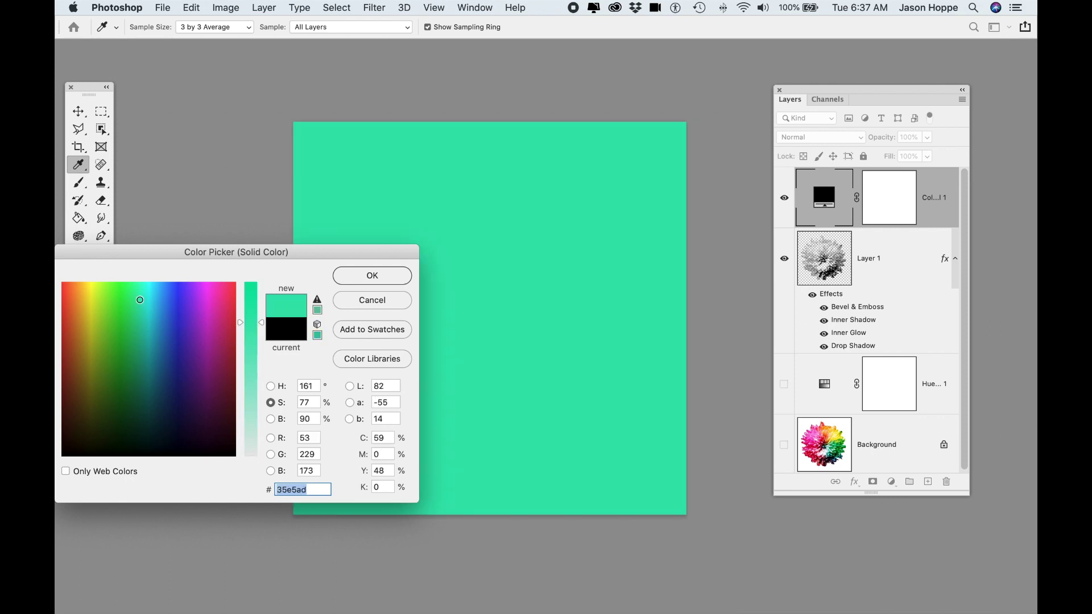
{"action": "left_click", "coordinate": [394, 274]}
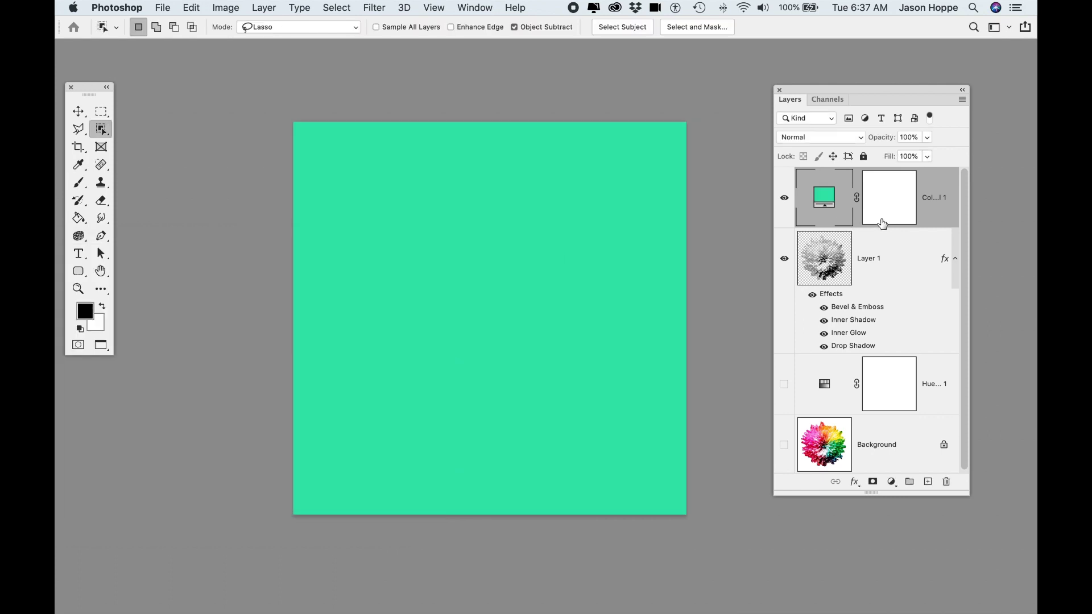
{"action": "left_click_drag", "start_coordinate": [929, 214], "coordinate": [931, 356]}
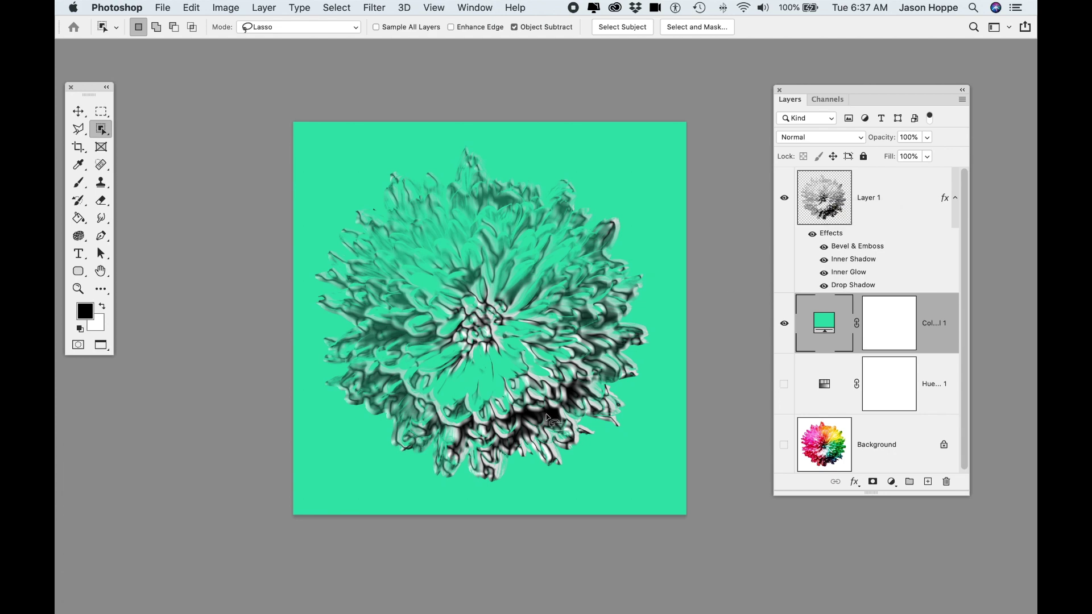
Try the Screen blend mode on the green color fill layer, then switch it to Multiply
{"action": "left_click", "coordinate": [806, 138]}
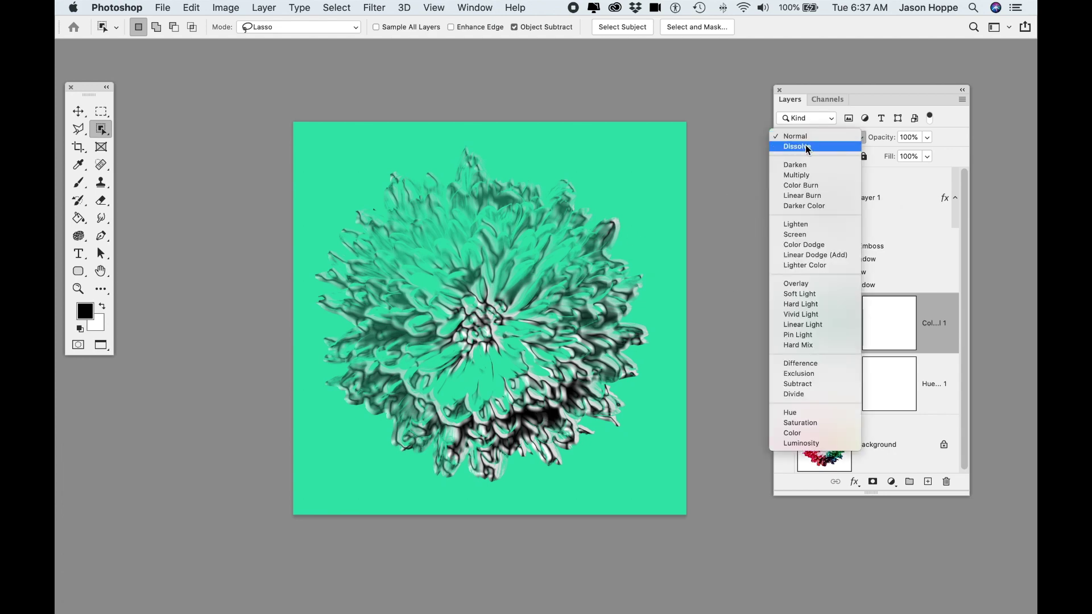
{"action": "left_click", "coordinate": [807, 234]}
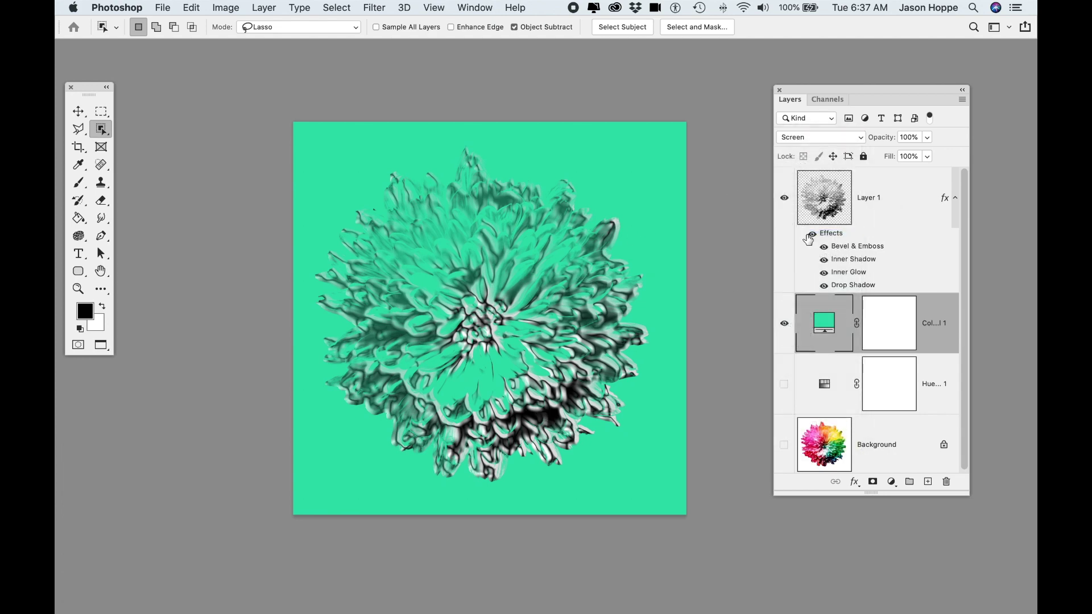
{"action": "left_click", "coordinate": [813, 139]}
{"action": "left_click", "coordinate": [810, 75]}
Invert Layer 1 so the flower is white instead of black, comparing both versions
{"action": "left_click", "coordinate": [845, 209]}
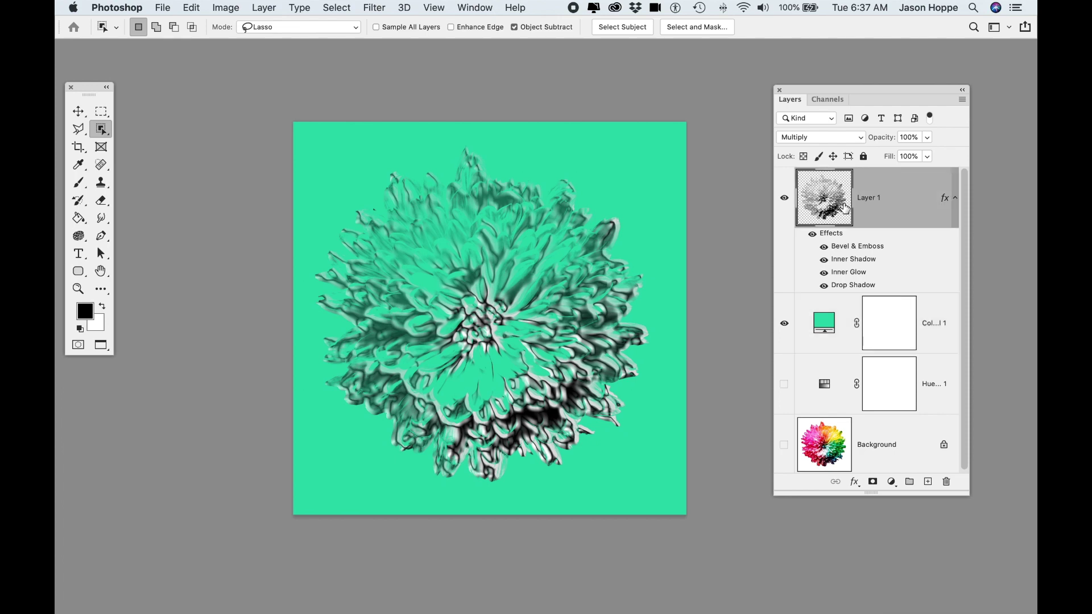
{"action": "key", "text": "super+i"}
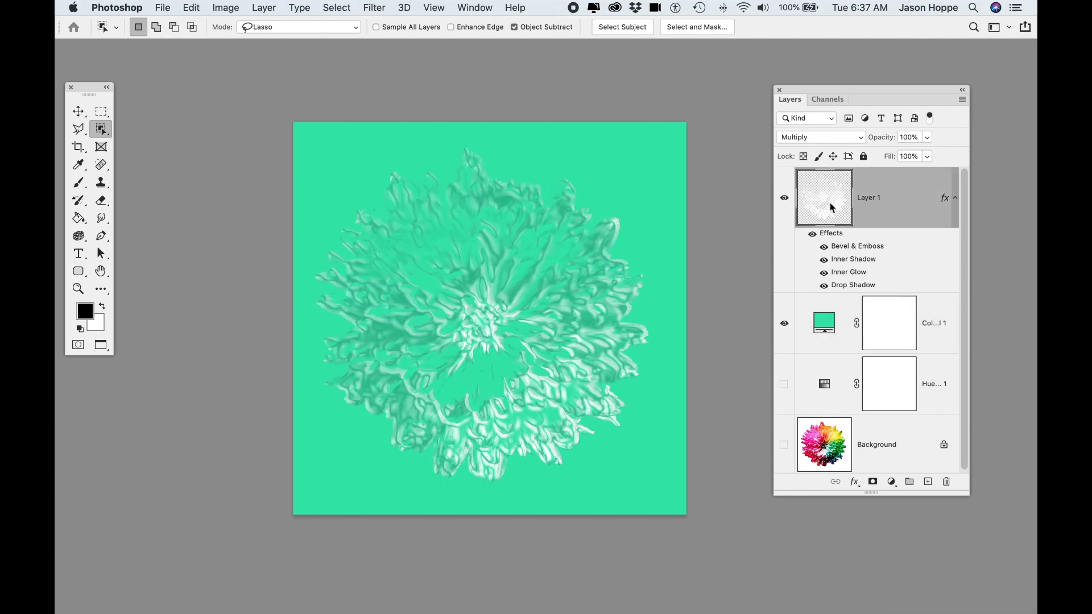
{"action": "key", "text": "super+i"}
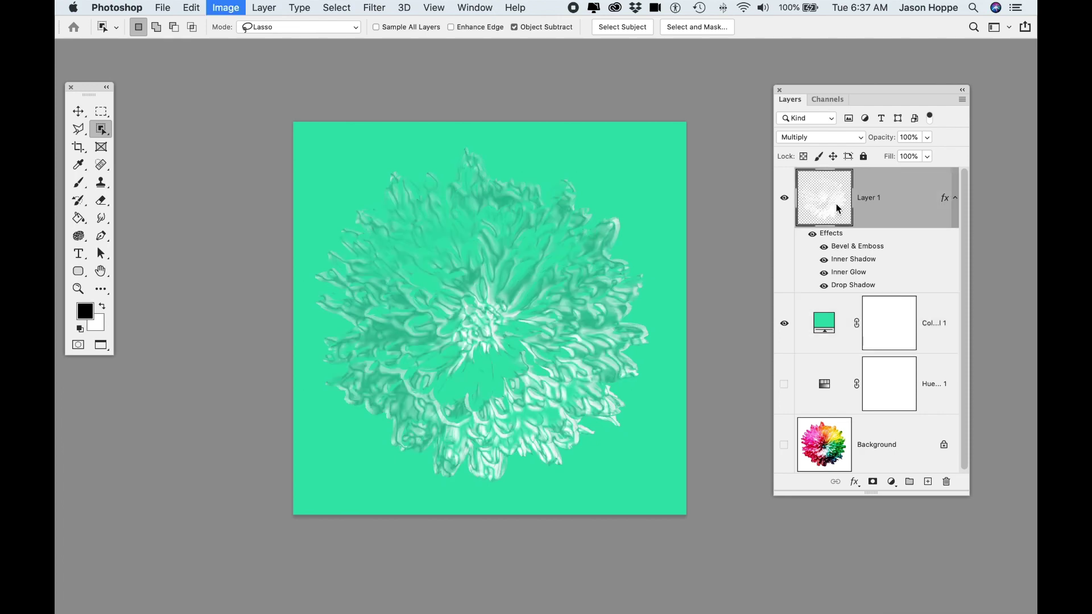
{"action": "left_click", "coordinate": [222, 7]}
{"action": "mouse_move", "coordinate": [253, 46]}
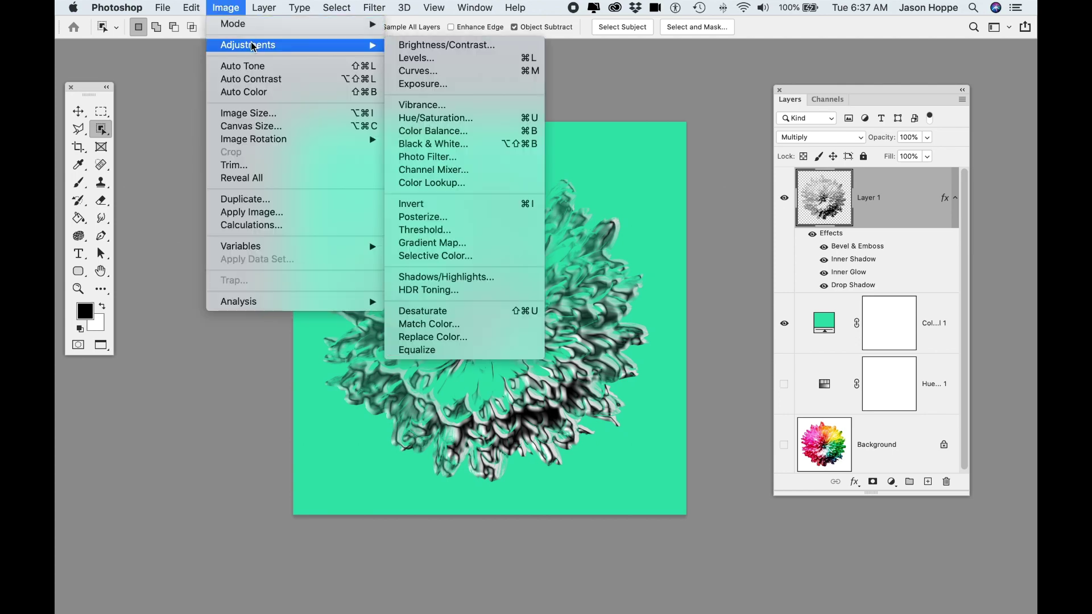
{"action": "left_click", "coordinate": [410, 203]}
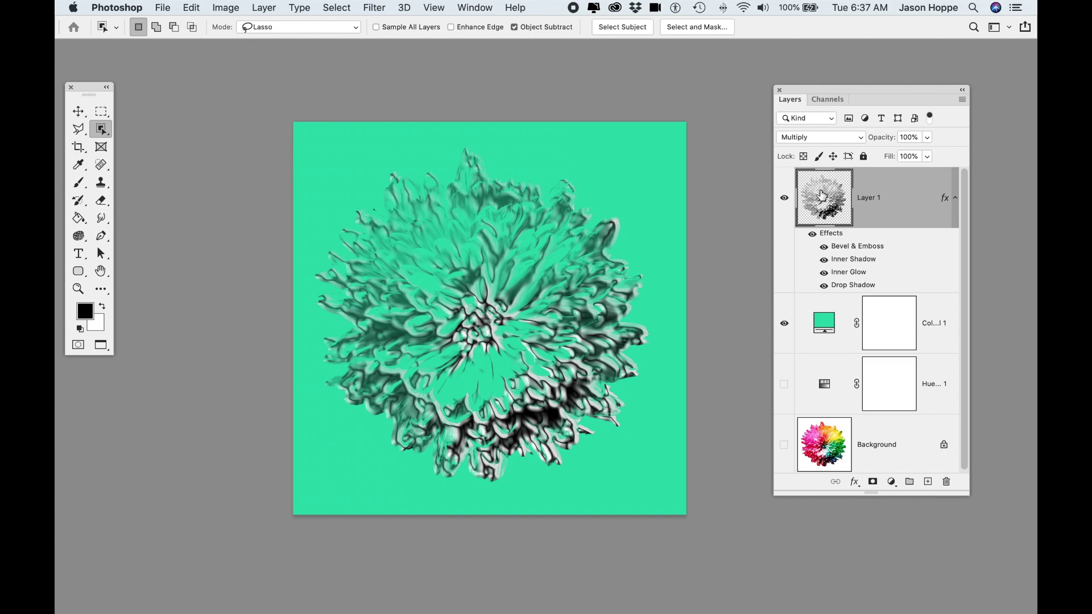
{"action": "key", "text": "super+i"}
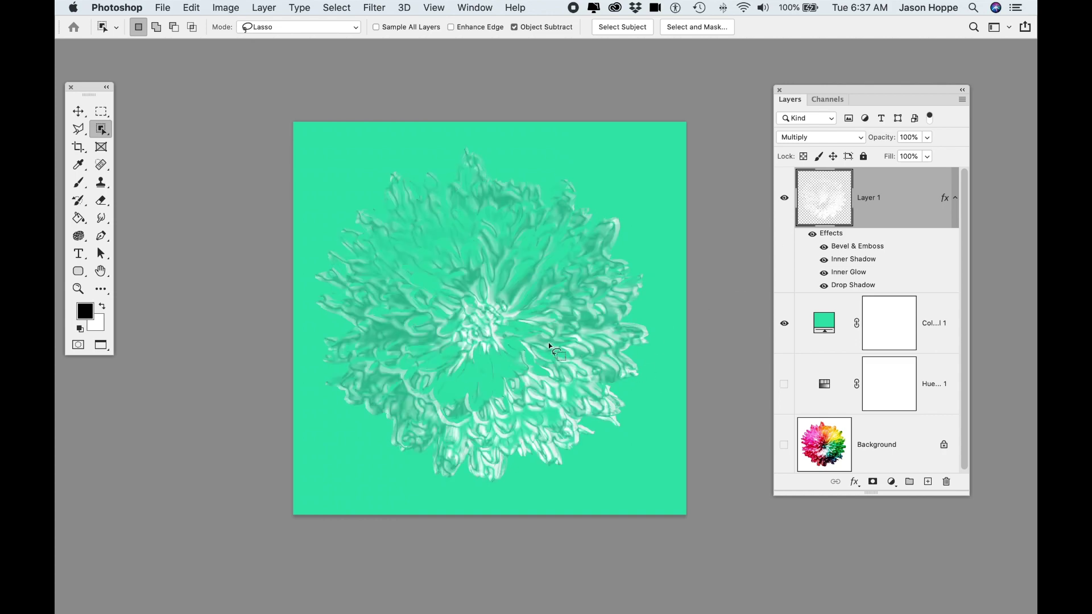
Compare Layer 1 with and without its Inner Glow effect and leave the effect hidden
{"action": "left_click", "coordinate": [824, 272]}
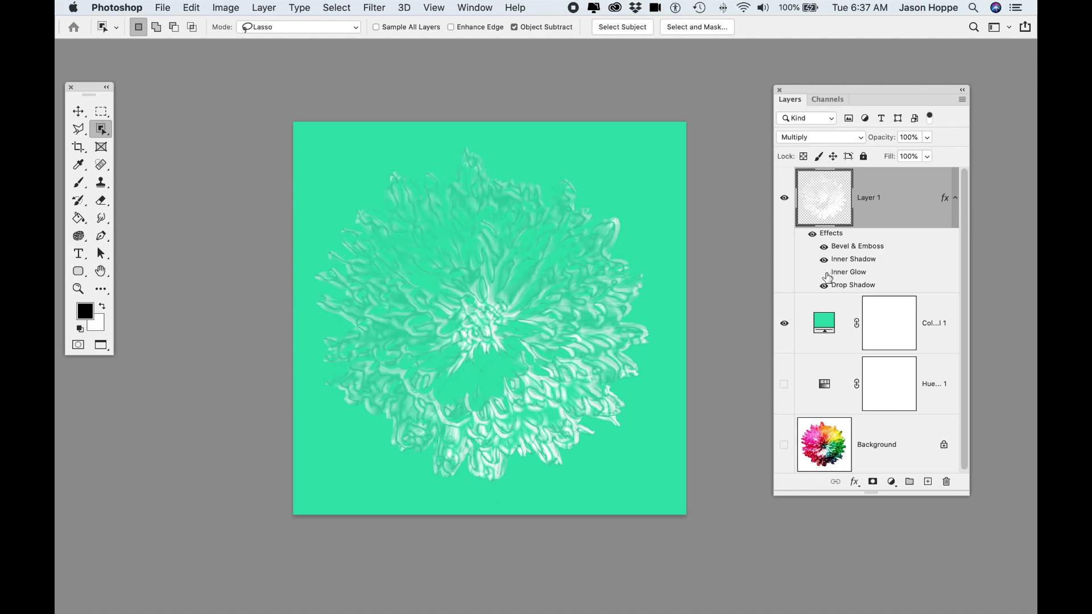
{"action": "left_click", "coordinate": [825, 274]}
{"action": "left_click", "coordinate": [826, 274]}
Set Layer 1's Bevel & Emboss size to 43 px and depth to 313%, compare the Up direction, and keep Down
{"action": "double_click", "coordinate": [853, 246]}
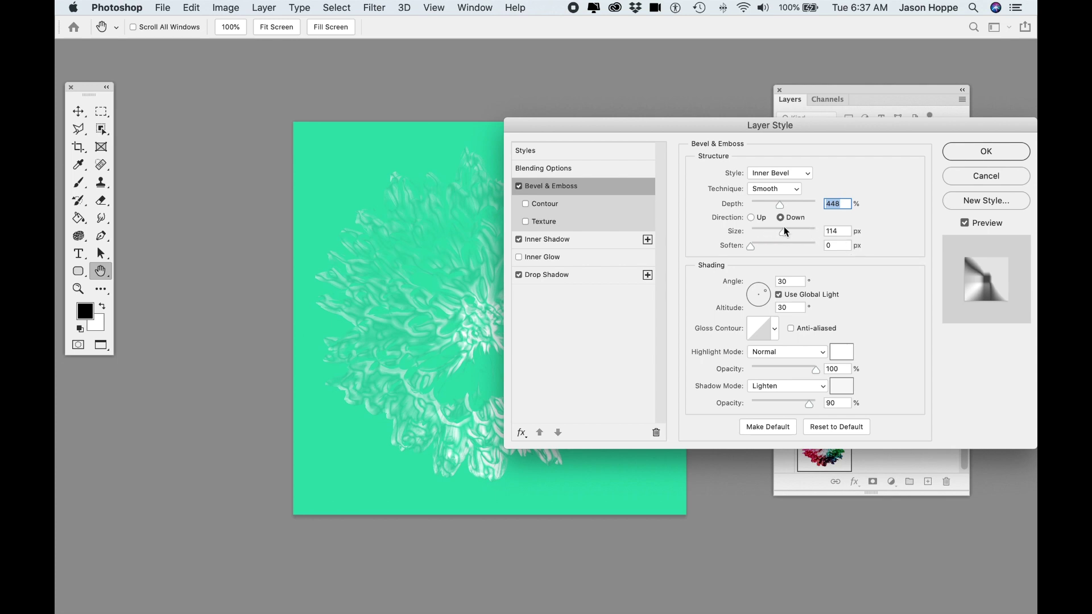
{"action": "left_click_drag", "start_coordinate": [784, 228], "coordinate": [771, 204]}
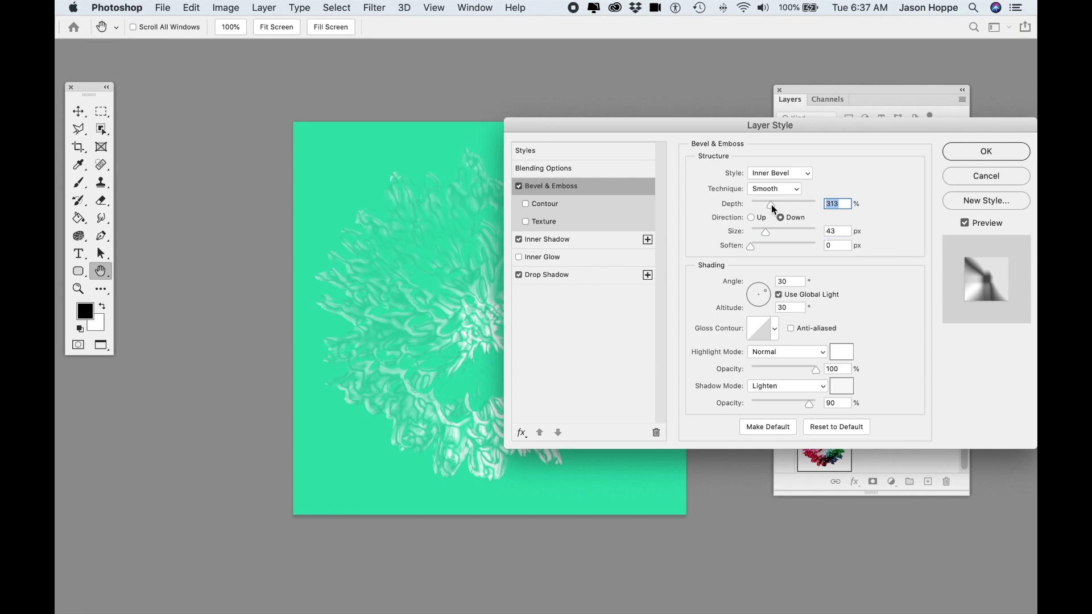
{"action": "left_click_drag", "start_coordinate": [734, 122], "coordinate": [808, 147]}
{"action": "left_click", "coordinate": [827, 241]}
{"action": "left_click", "coordinate": [855, 242]}
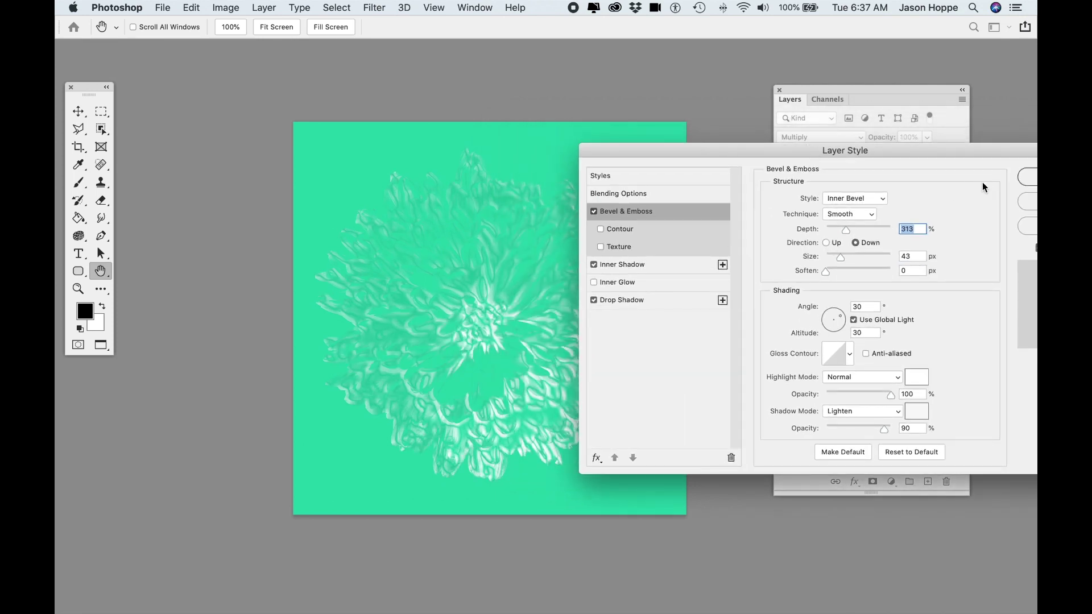
{"action": "left_click", "coordinate": [1034, 179]}
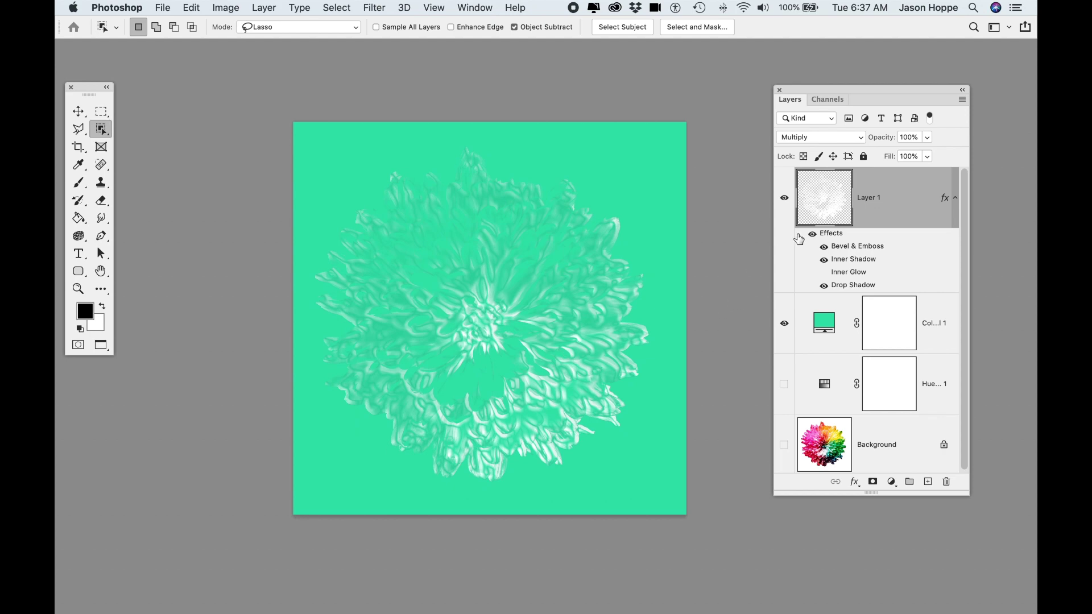